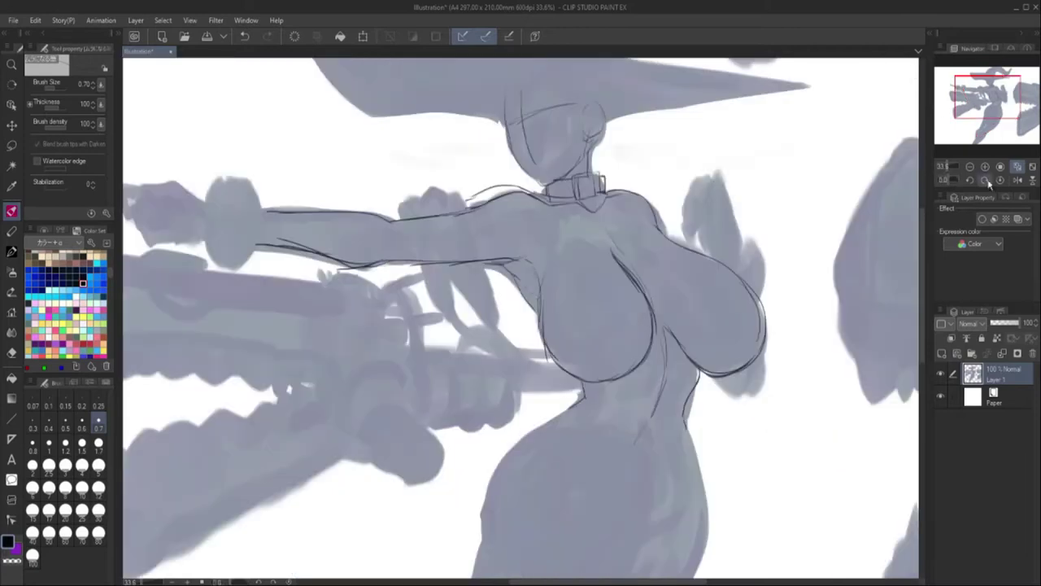
Sketch the waist, lower abdomen and hip contour lines over the grey silhouette of the figure.
{"action": "left_click", "coordinate": [1017, 179]}
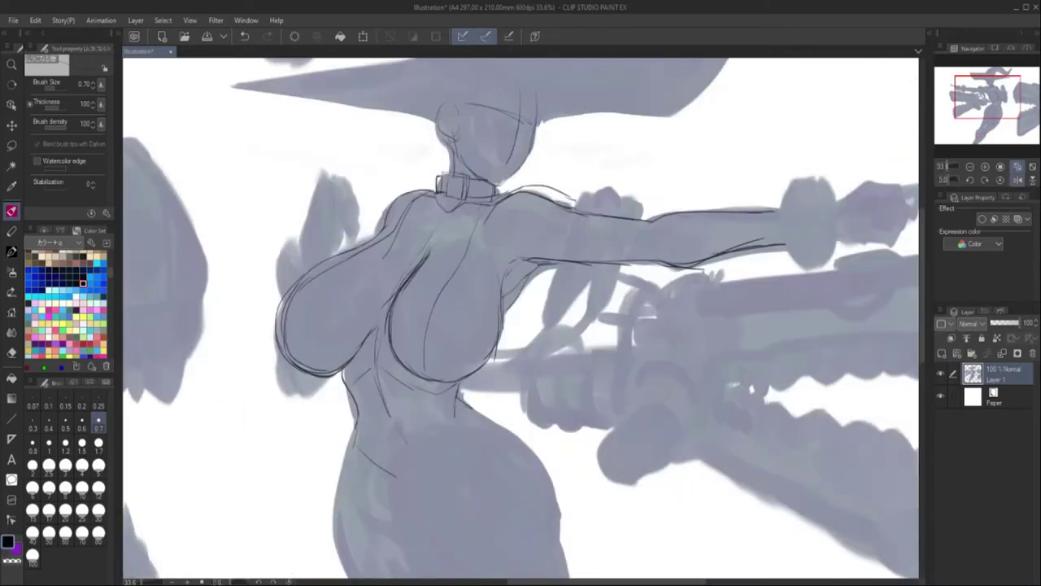
{"action": "left_click_drag", "start_coordinate": [351, 434], "coordinate": [380, 505]}
{"action": "left_click_drag", "start_coordinate": [454, 410], "coordinate": [495, 473]}
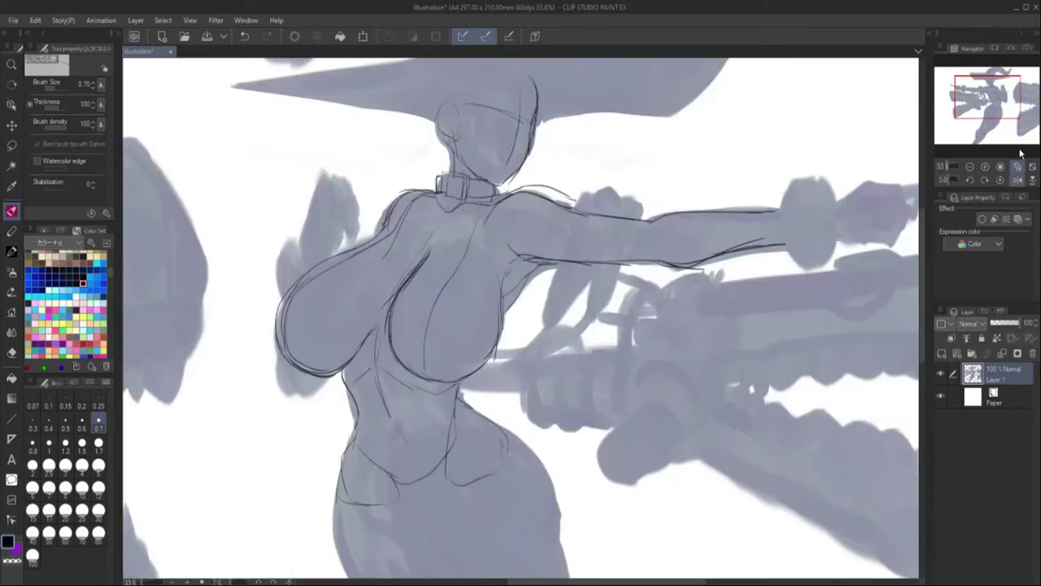
{"action": "key", "text": "ctrl+at"}
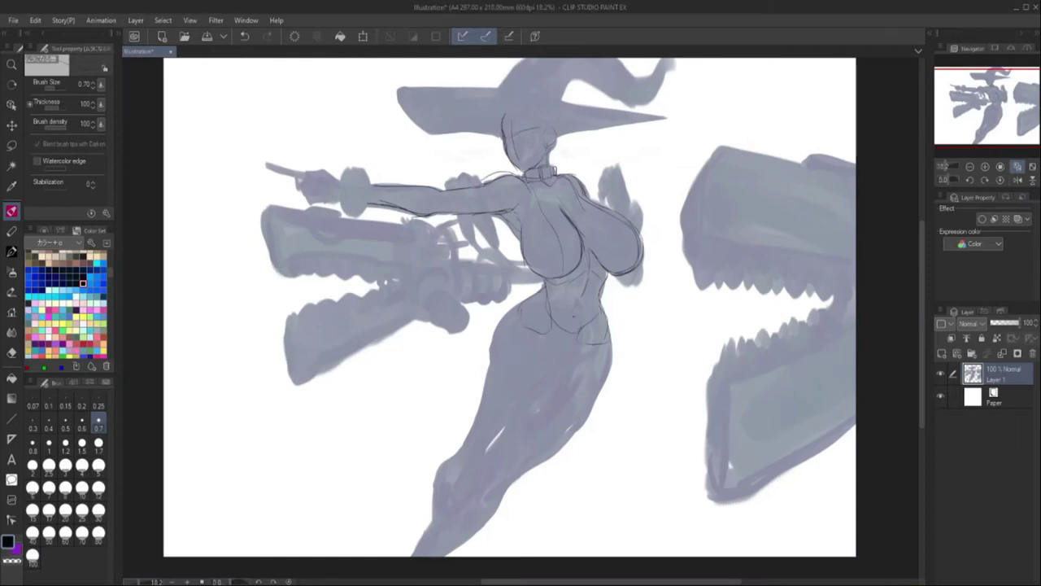
Sketch the outlines of the hips and both thighs down to the knees over the silhouette.
{"action": "scroll", "coordinate": [553, 309], "scroll_direction": "up", "scroll_amount": 4}
{"action": "left_click_drag", "start_coordinate": [556, 271], "coordinate": [512, 397]}
{"action": "left_click_drag", "start_coordinate": [522, 317], "coordinate": [646, 335]}
{"action": "left_click_drag", "start_coordinate": [566, 318], "coordinate": [476, 481]}
{"action": "mouse_move", "coordinate": [642, 324]}
{"action": "left_mouse_down"}
{"action": "mouse_move", "coordinate": [491, 455]}
{"action": "mouse_move", "coordinate": [449, 538]}
{"action": "left_mouse_up"}
{"action": "left_click_drag", "start_coordinate": [512, 328], "coordinate": [501, 397]}
{"action": "left_click_drag", "start_coordinate": [552, 294], "coordinate": [605, 268]}
{"action": "left_click_drag", "start_coordinate": [569, 447], "coordinate": [512, 543]}
{"action": "left_click_drag", "start_coordinate": [730, 277], "coordinate": [626, 545]}
{"action": "scroll", "coordinate": [520, 407], "scroll_direction": "up", "scroll_amount": 2}
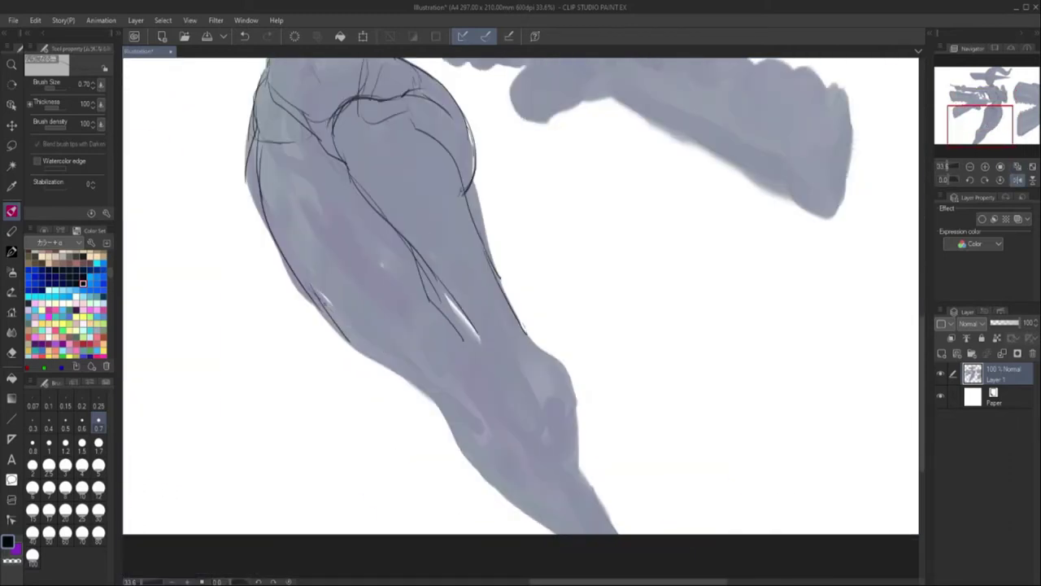
Sketch the raised forearm, clenched fist and elbow beside the figure's chest.
{"action": "key", "text": "ctrl+at"}
{"action": "scroll", "coordinate": [546, 244], "scroll_direction": "up", "scroll_amount": 4}
{"action": "left_click_drag", "start_coordinate": [236, 333], "coordinate": [528, 382]}
{"action": "mouse_move", "coordinate": [379, 355]}
{"action": "left_mouse_down"}
{"action": "mouse_move", "coordinate": [418, 420]}
{"action": "mouse_move", "coordinate": [342, 501]}
{"action": "mouse_move", "coordinate": [408, 424]}
{"action": "left_mouse_up"}
{"action": "mouse_move", "coordinate": [398, 388]}
{"action": "left_mouse_down"}
{"action": "mouse_move", "coordinate": [433, 245]}
{"action": "mouse_move", "coordinate": [502, 279]}
{"action": "mouse_move", "coordinate": [510, 303]}
{"action": "left_mouse_up"}
{"action": "mouse_move", "coordinate": [509, 303]}
{"action": "left_mouse_down"}
{"action": "mouse_move", "coordinate": [472, 347]}
{"action": "mouse_move", "coordinate": [452, 395]}
{"action": "left_mouse_up"}
{"action": "mouse_move", "coordinate": [482, 273]}
{"action": "left_mouse_down"}
{"action": "mouse_move", "coordinate": [488, 340]}
{"action": "mouse_move", "coordinate": [455, 395]}
{"action": "left_mouse_up"}
{"action": "mouse_move", "coordinate": [442, 218]}
{"action": "left_mouse_down"}
{"action": "mouse_move", "coordinate": [397, 379]}
{"action": "mouse_move", "coordinate": [447, 439]}
{"action": "left_mouse_up"}
{"action": "scroll", "coordinate": [398, 379], "scroll_direction": "down", "scroll_amount": 3}
{"action": "left_click_drag", "start_coordinate": [439, 268], "coordinate": [425, 407]}
{"action": "mouse_move", "coordinate": [399, 310]}
{"action": "left_mouse_down"}
{"action": "mouse_move", "coordinate": [379, 365]}
{"action": "mouse_move", "coordinate": [447, 439]}
{"action": "left_mouse_up"}
{"action": "left_click_drag", "start_coordinate": [569, 181], "coordinate": [457, 265]}
{"action": "key", "text": "h"}
{"action": "scroll", "coordinate": [521, 317], "scroll_direction": "down", "scroll_amount": 3}
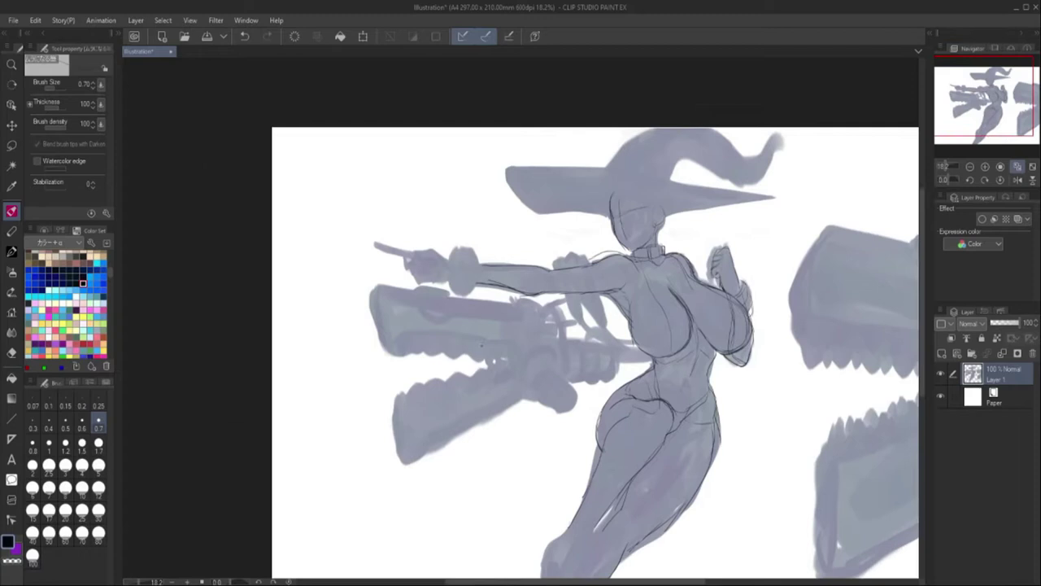
Outline the near lower leg and reinforce its knee and the inner thigh line.
{"action": "scroll", "coordinate": [771, 397], "scroll_direction": "up", "scroll_amount": 3}
{"action": "left_click_drag", "start_coordinate": [389, 325], "coordinate": [358, 389]}
{"action": "left_click_drag", "start_coordinate": [413, 357], "coordinate": [415, 389]}
{"action": "left_click_drag", "start_coordinate": [356, 384], "coordinate": [368, 439]}
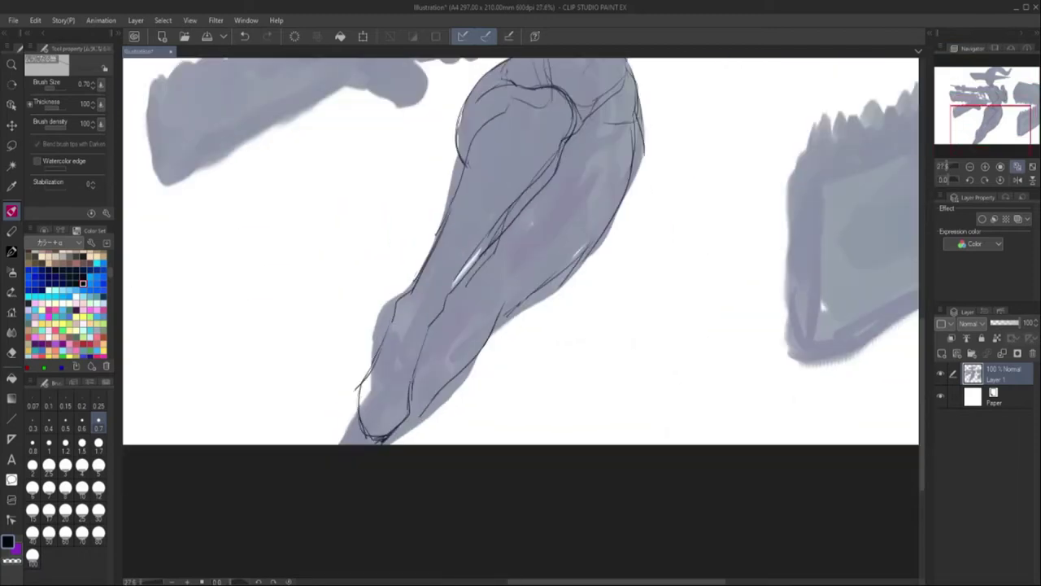
{"action": "left_click_drag", "start_coordinate": [575, 122], "coordinate": [416, 382]}
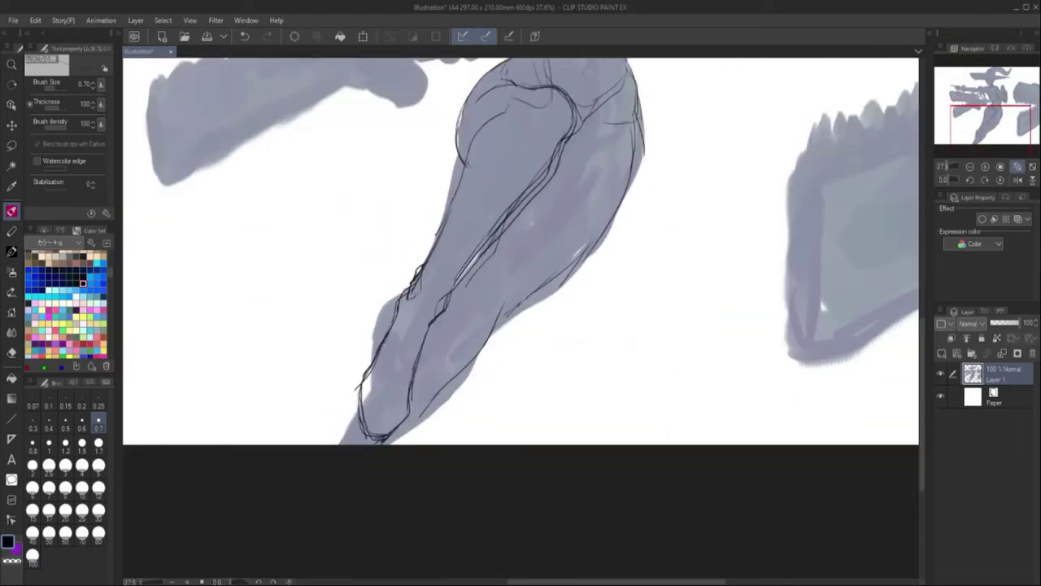
{"action": "left_click_drag", "start_coordinate": [408, 314], "coordinate": [392, 384]}
{"action": "left_click_drag", "start_coordinate": [558, 79], "coordinate": [460, 196]}
{"action": "left_click_drag", "start_coordinate": [561, 145], "coordinate": [444, 296]}
Outline the far leg and strengthen the contours of the thighs and calves.
{"action": "left_click_drag", "start_coordinate": [510, 308], "coordinate": [352, 444]}
{"action": "left_click_drag", "start_coordinate": [638, 81], "coordinate": [573, 260]}
{"action": "left_click_drag", "start_coordinate": [504, 227], "coordinate": [423, 390]}
{"action": "left_click_drag", "start_coordinate": [528, 203], "coordinate": [514, 374]}
{"action": "left_click_drag", "start_coordinate": [383, 260], "coordinate": [346, 362]}
{"action": "left_click_drag", "start_coordinate": [416, 237], "coordinate": [363, 285]}
{"action": "scroll", "coordinate": [988, 109], "scroll_direction": "down", "scroll_amount": 2}
Sketch the wide, pointed brim of the witch hat over its silhouette.
{"action": "left_click_drag", "start_coordinate": [988, 110], "coordinate": [993, 107]}
{"action": "scroll", "coordinate": [994, 107], "scroll_direction": "up", "scroll_amount": 3}
{"action": "mouse_move", "coordinate": [198, 152]}
{"action": "left_mouse_down"}
{"action": "mouse_move", "coordinate": [805, 88]}
{"action": "mouse_move", "coordinate": [561, 194]}
{"action": "left_mouse_up"}
{"action": "left_click_drag", "start_coordinate": [192, 152], "coordinate": [428, 105]}
{"action": "left_click_drag", "start_coordinate": [272, 138], "coordinate": [703, 83]}
{"action": "left_click_drag", "start_coordinate": [802, 83], "coordinate": [660, 91]}
{"action": "left_click_drag", "start_coordinate": [263, 170], "coordinate": [666, 90]}
{"action": "left_click_drag", "start_coordinate": [221, 145], "coordinate": [391, 163]}
{"action": "key", "text": "h"}
Sketch the hat's crown, hat band and folds along the bent, curled tip.
{"action": "mouse_move", "coordinate": [524, 89]}
{"action": "left_mouse_down"}
{"action": "mouse_move", "coordinate": [464, 148]}
{"action": "mouse_move", "coordinate": [456, 181]}
{"action": "left_mouse_up"}
{"action": "left_click_drag", "start_coordinate": [477, 171], "coordinate": [573, 212]}
{"action": "left_click_drag", "start_coordinate": [551, 88], "coordinate": [460, 155]}
{"action": "mouse_move", "coordinate": [618, 138]}
{"action": "left_mouse_down"}
{"action": "mouse_move", "coordinate": [570, 207]}
{"action": "mouse_move", "coordinate": [695, 200]}
{"action": "left_mouse_up"}
{"action": "left_click_drag", "start_coordinate": [680, 88], "coordinate": [753, 198]}
{"action": "left_click_drag", "start_coordinate": [823, 110], "coordinate": [701, 215]}
{"action": "left_click_drag", "start_coordinate": [846, 96], "coordinate": [776, 231]}
{"action": "left_click_drag", "start_coordinate": [664, 93], "coordinate": [721, 148]}
{"action": "left_click_drag", "start_coordinate": [651, 87], "coordinate": [599, 158]}
{"action": "left_click_drag", "start_coordinate": [730, 157], "coordinate": [704, 216]}
{"action": "left_click_drag", "start_coordinate": [506, 114], "coordinate": [446, 171]}
{"action": "left_click_drag", "start_coordinate": [599, 164], "coordinate": [491, 208]}
{"action": "left_click_drag", "start_coordinate": [814, 241], "coordinate": [536, 209]}
{"action": "left_click_drag", "start_coordinate": [203, 180], "coordinate": [383, 285]}
{"action": "key", "text": "h"}
Erase the line of the hat's curled tip and redraw it with the pen at brush size 1.00.
{"action": "left_click_drag", "start_coordinate": [958, 167], "coordinate": [948, 167]}
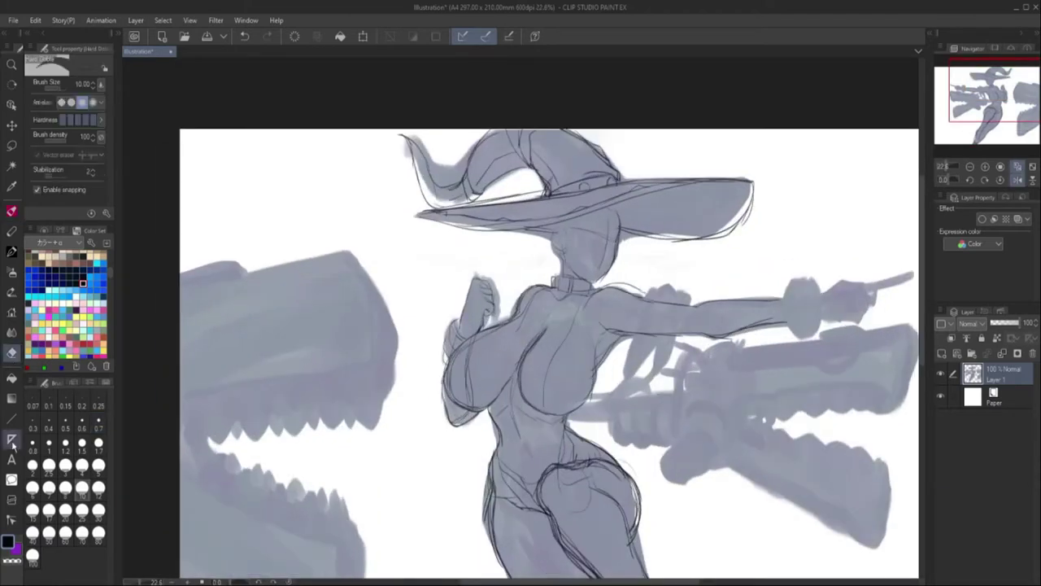
{"action": "mouse_move", "coordinate": [427, 167]}
{"action": "left_mouse_down"}
{"action": "mouse_move", "coordinate": [385, 146]}
{"action": "mouse_move", "coordinate": [415, 163]}
{"action": "left_mouse_up"}
{"action": "key", "text": "e"}
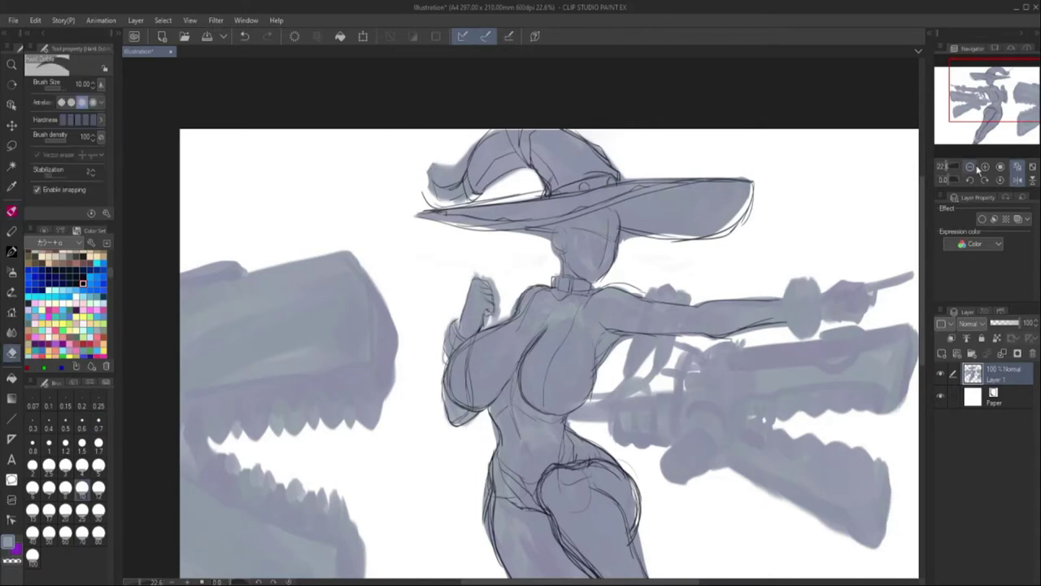
{"action": "key", "text": "h"}
{"action": "key", "text": "p"}
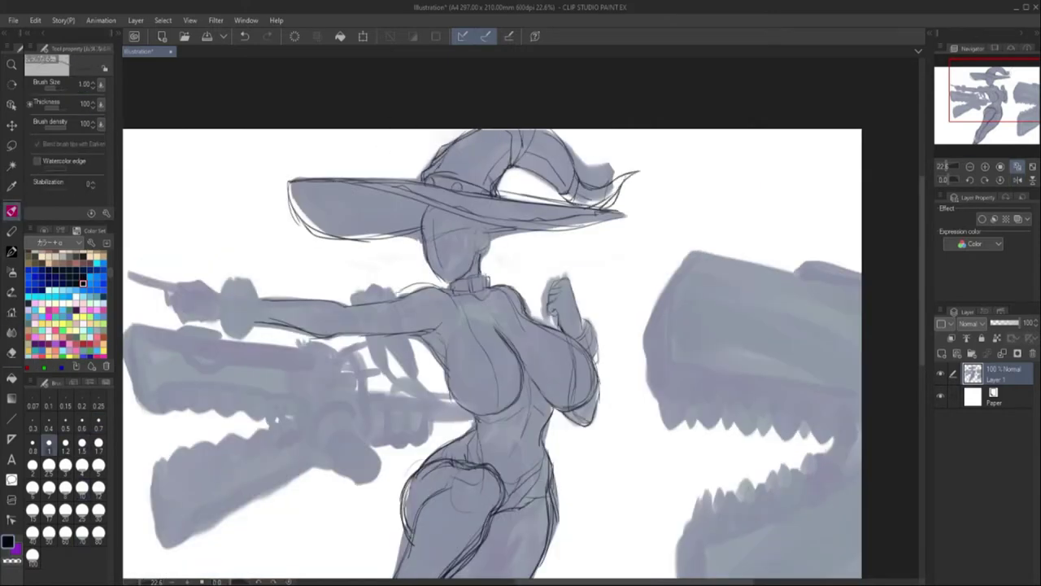
Draw a small triangular mark on the upper chest and darken the fist and body contours.
{"action": "key", "text": "h"}
{"action": "scroll", "coordinate": [520, 317], "scroll_direction": "down", "scroll_amount": 3}
{"action": "key", "text": "h"}
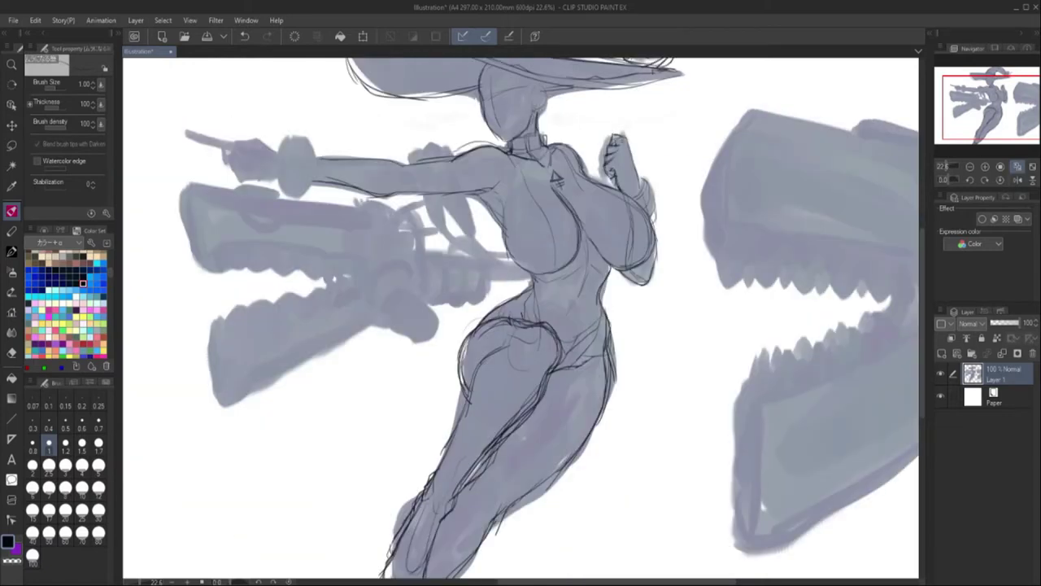
{"action": "scroll", "coordinate": [520, 317], "scroll_direction": "down", "scroll_amount": 2}
{"action": "scroll", "coordinate": [488, 204], "scroll_direction": "up", "scroll_amount": 3}
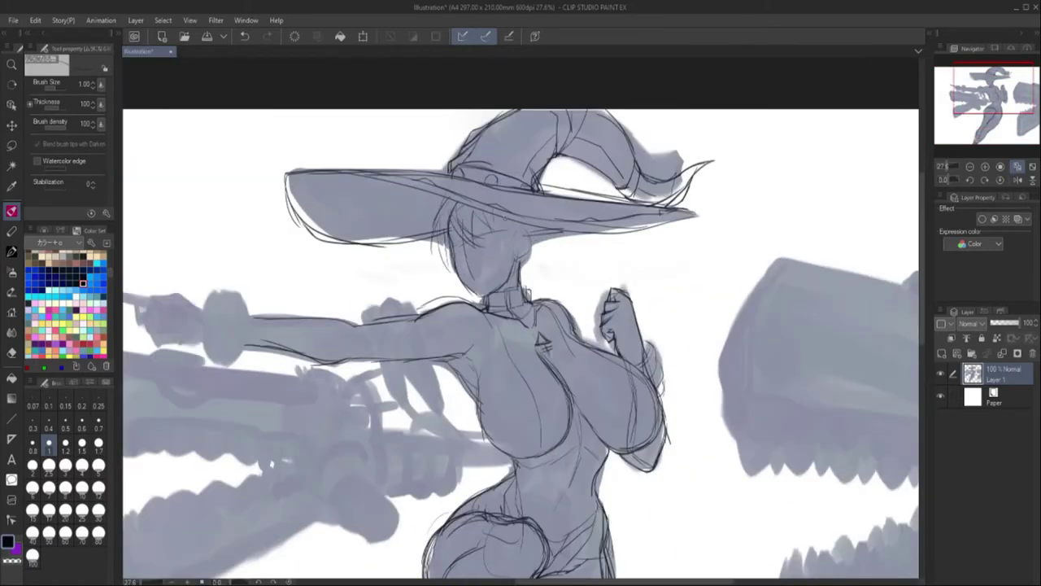
Add loose hair strands around the face, neck and nape beneath the hat brim.
{"action": "left_click_drag", "start_coordinate": [535, 248], "coordinate": [540, 302]}
{"action": "left_click_drag", "start_coordinate": [445, 266], "coordinate": [457, 303]}
{"action": "left_click_drag", "start_coordinate": [594, 230], "coordinate": [579, 312]}
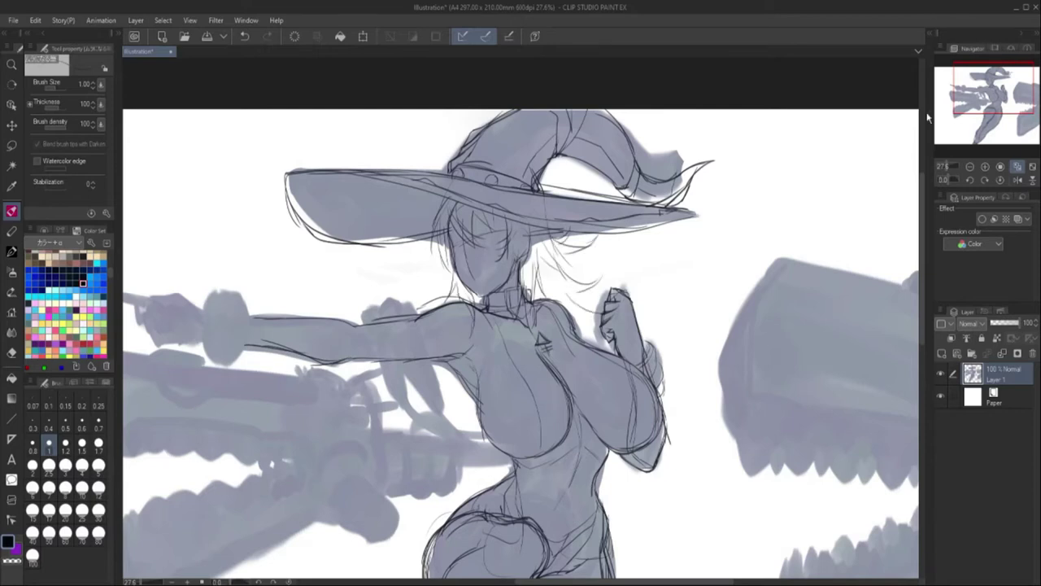
{"action": "key", "text": "h"}
{"action": "scroll", "coordinate": [647, 151], "scroll_direction": "up", "scroll_amount": 3}
{"action": "key", "text": "h"}
Draw the eyes, upper lashes and eyebrow on the face.
{"action": "left_click_drag", "start_coordinate": [424, 223], "coordinate": [452, 220]}
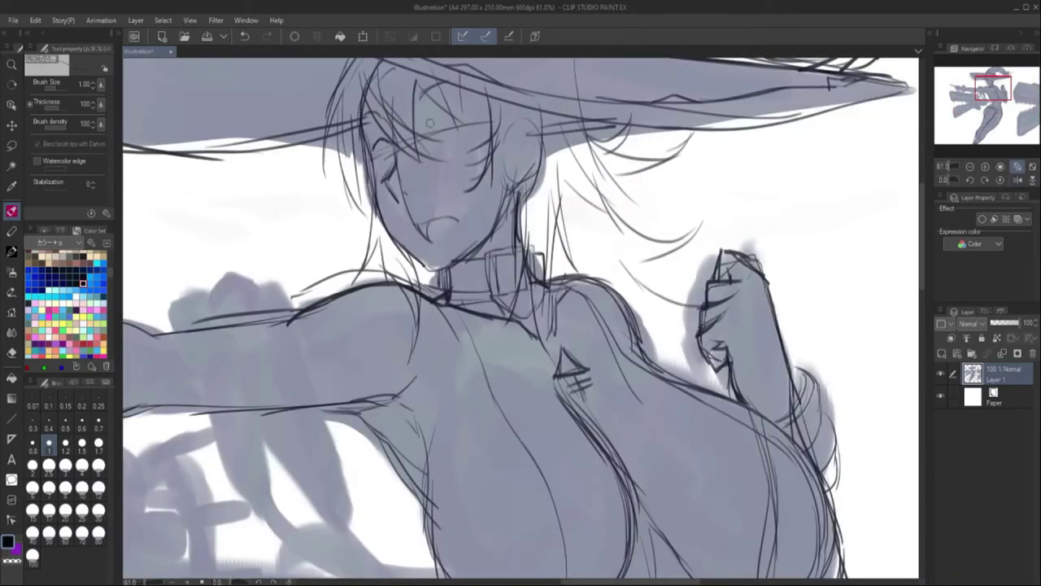
{"action": "left_click_drag", "start_coordinate": [430, 122], "coordinate": [476, 114]}
{"action": "left_click_drag", "start_coordinate": [370, 145], "coordinate": [392, 138]}
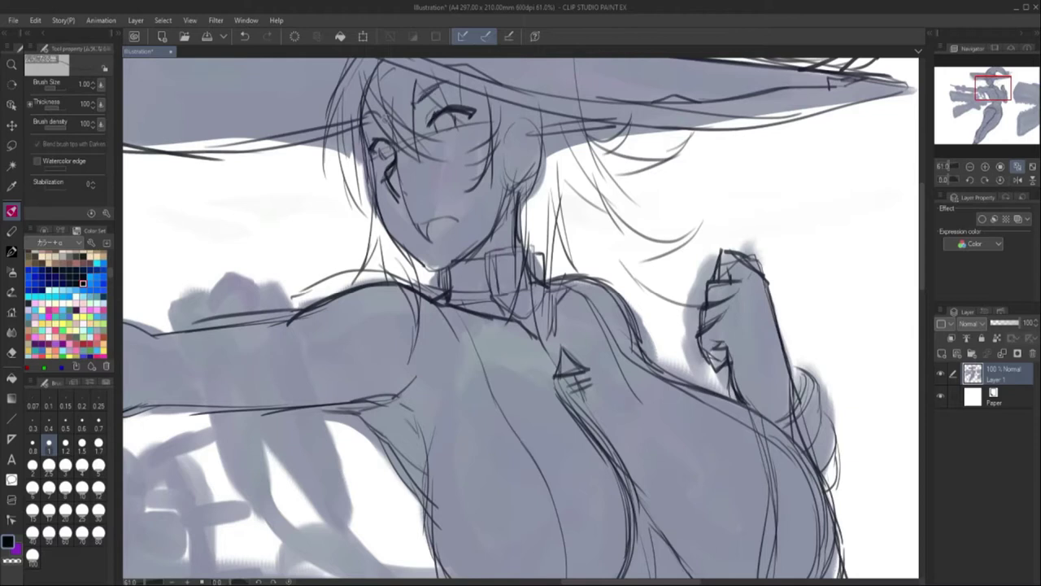
Paint over the mouth and lower face with the sampled grey-purple skin tone at brush size 4.00.
{"action": "left_click_drag", "start_coordinate": [423, 203], "coordinate": [447, 236]}
{"action": "key", "text": "ctrl+z"}
{"action": "left_click", "coordinate": [81, 429]}
{"action": "key", "text": "h"}
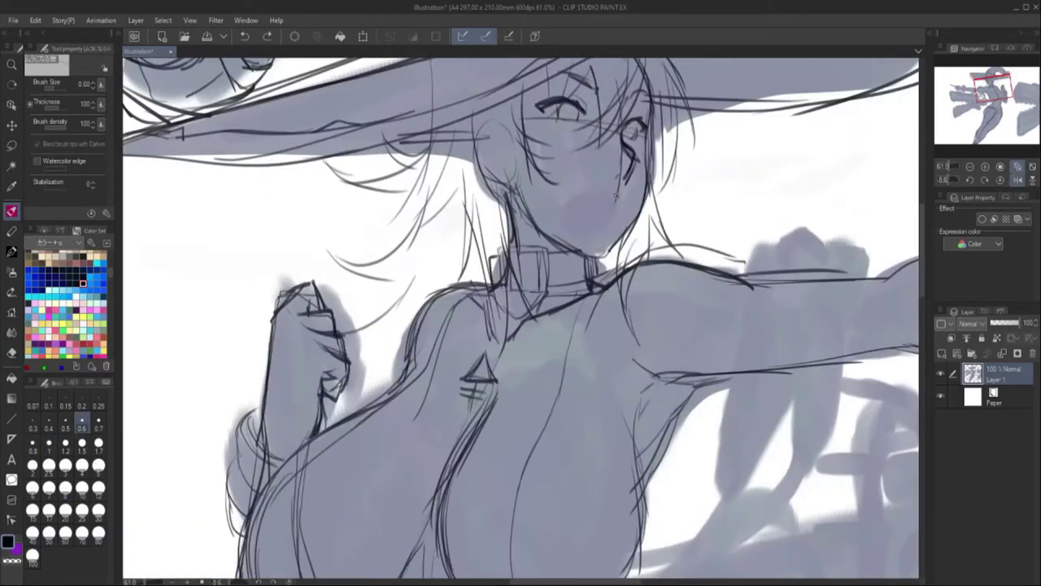
{"action": "left_click", "coordinate": [626, 167], "text": "alt"}
{"action": "left_click", "coordinate": [81, 465]}
{"action": "key", "text": "h"}
{"action": "mouse_move", "coordinate": [394, 150]}
{"action": "left_mouse_down"}
{"action": "mouse_move", "coordinate": [431, 191]}
{"action": "mouse_move", "coordinate": [443, 228]}
{"action": "left_mouse_up"}
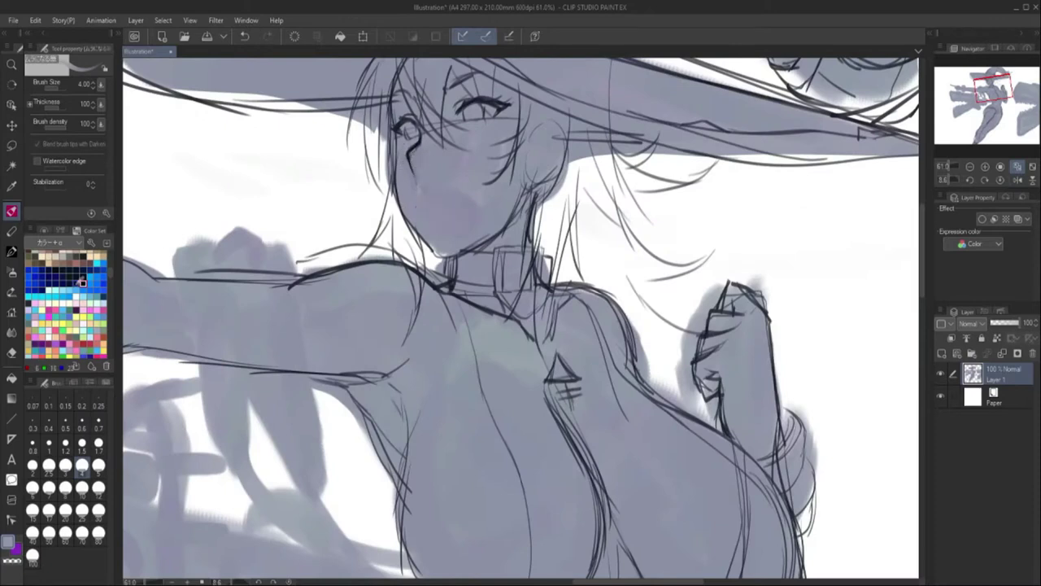
Return to the dark line colour at brush size 0.60 and add outward-flicking hair strands on both sides of the face.
{"action": "left_click", "coordinate": [81, 429]}
{"action": "left_click", "coordinate": [82, 282]}
{"action": "left_click_drag", "start_coordinate": [365, 110], "coordinate": [332, 199]}
{"action": "left_click_drag", "start_coordinate": [519, 167], "coordinate": [479, 203]}
{"action": "left_click_drag", "start_coordinate": [399, 191], "coordinate": [347, 223]}
{"action": "left_click_drag", "start_coordinate": [650, 167], "coordinate": [587, 236]}
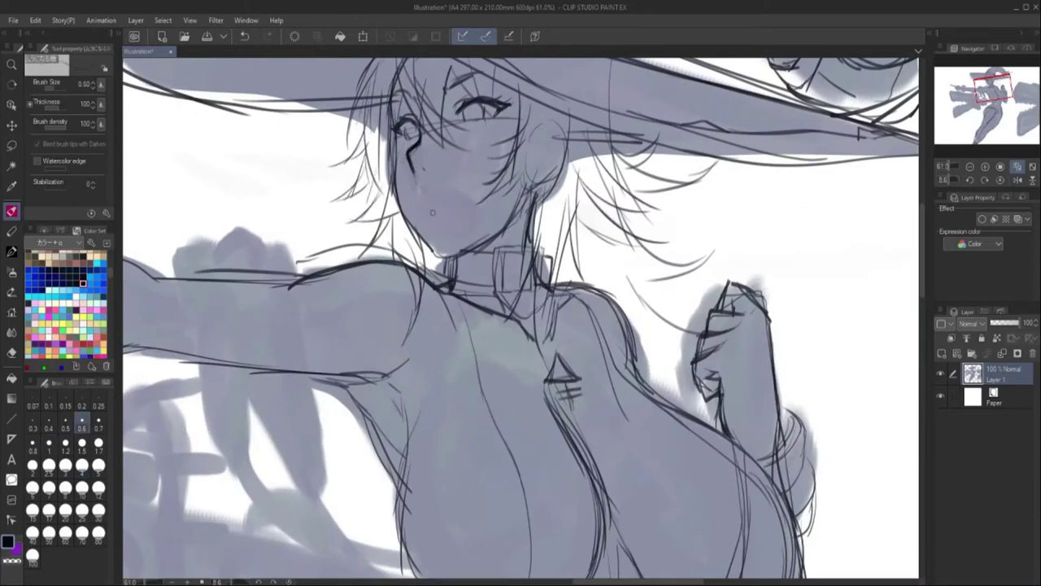
Redraw the small open mouth and refine the jaw and the hair strands along the neck.
{"action": "left_click_drag", "start_coordinate": [440, 143], "coordinate": [395, 248]}
{"action": "left_click_drag", "start_coordinate": [508, 210], "coordinate": [437, 254]}
{"action": "left_click_drag", "start_coordinate": [520, 187], "coordinate": [473, 299]}
{"action": "left_click_drag", "start_coordinate": [440, 254], "coordinate": [428, 283]}
{"action": "left_click_drag", "start_coordinate": [521, 249], "coordinate": [512, 280]}
{"action": "key", "text": "ctrl+0"}
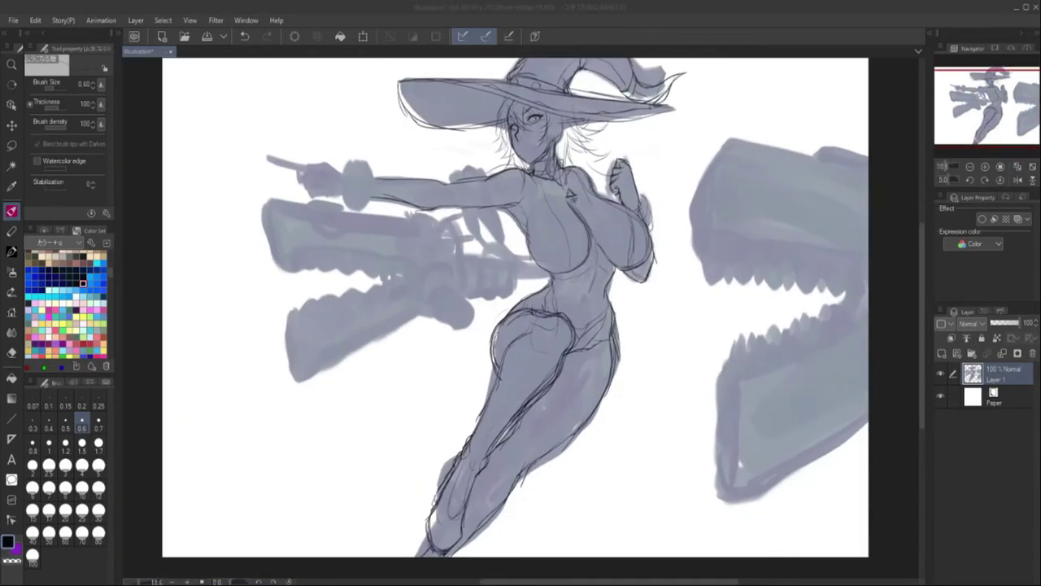
{"action": "scroll", "coordinate": [638, 78], "scroll_direction": "up", "scroll_amount": 1}
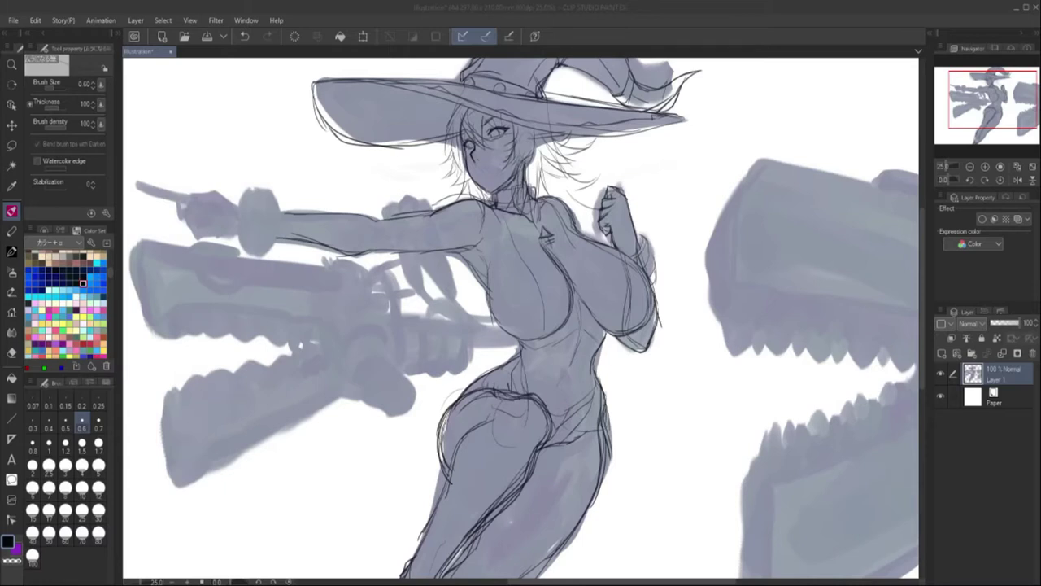
{"action": "key", "text": "h"}
{"action": "scroll", "coordinate": [532, 214], "scroll_direction": "up", "scroll_amount": 3}
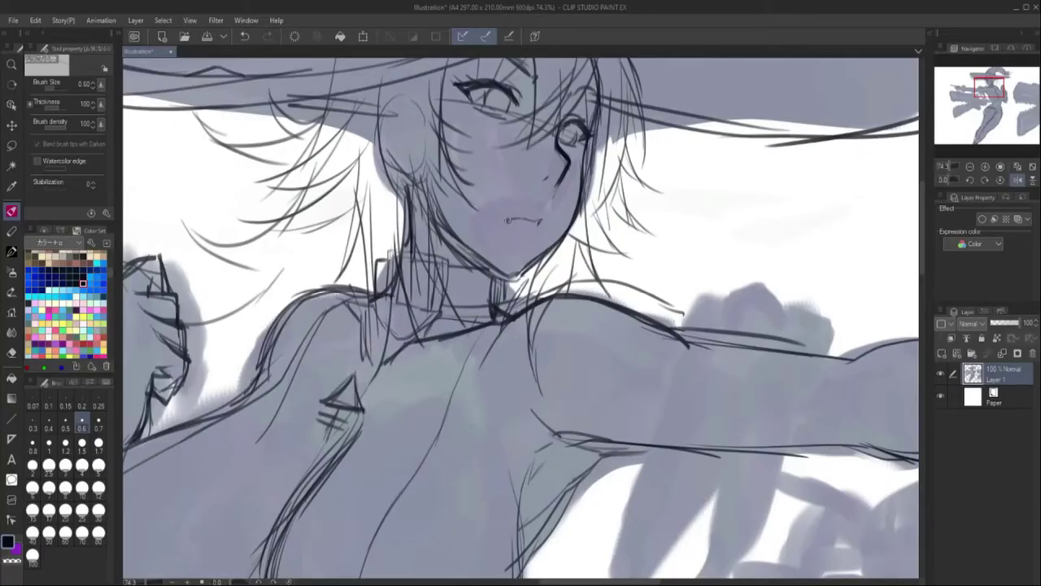
{"action": "key", "text": "h"}
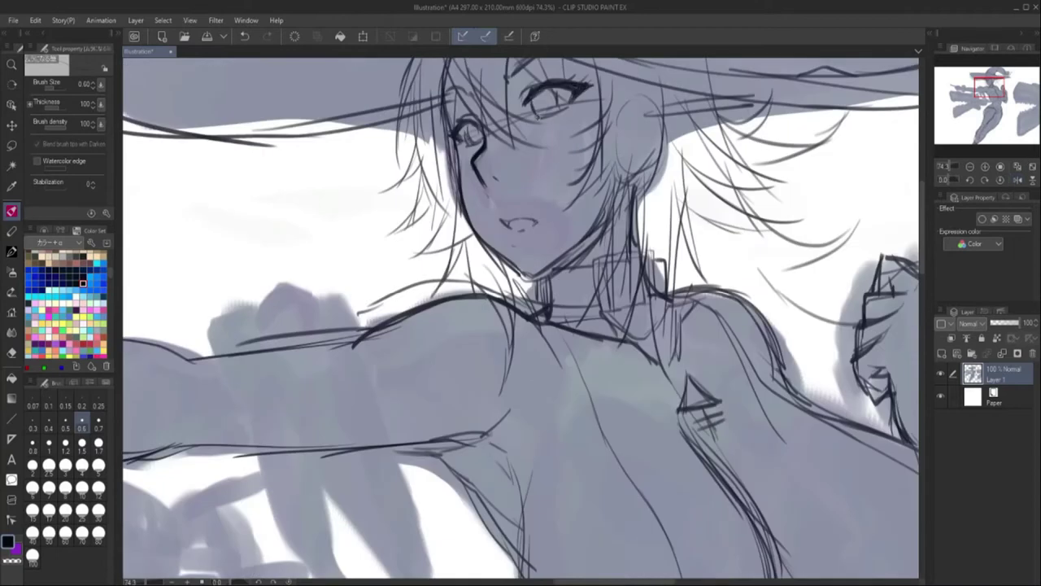
Sketch long, light curves of flowing hair behind the raised arm.
{"action": "left_click", "coordinate": [1016, 167]}
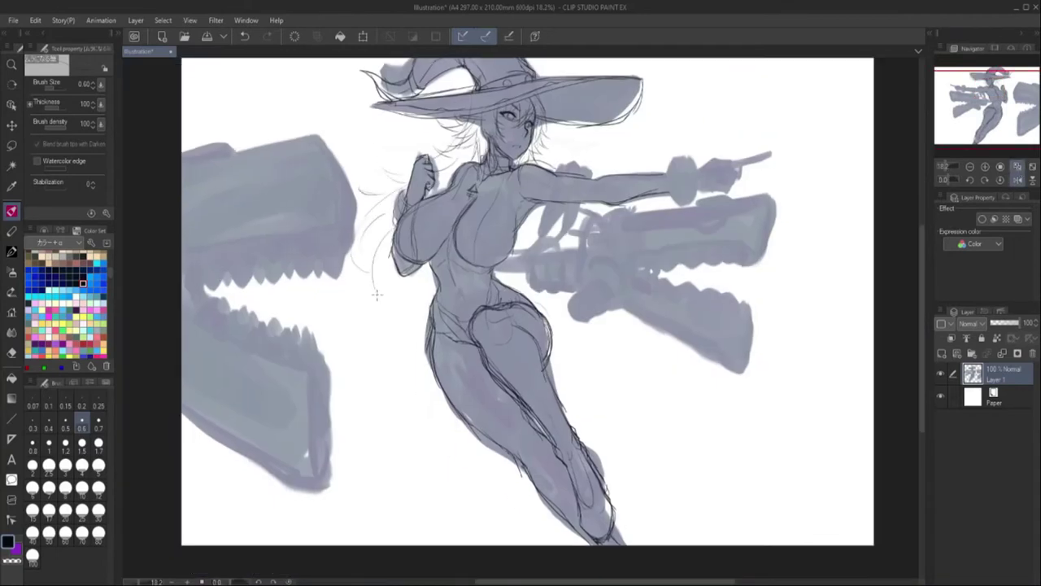
{"action": "left_click", "coordinate": [1017, 179]}
{"action": "key", "text": "h"}
{"action": "scroll", "coordinate": [537, 81], "scroll_direction": "up", "scroll_amount": 4}
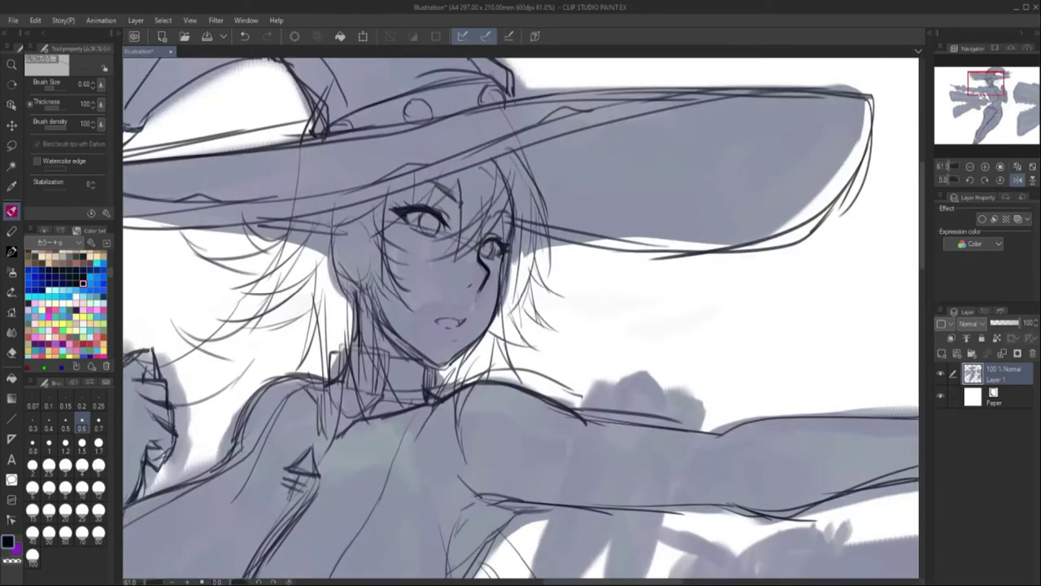
Sketch the pointing hand and a wide cuff around the wrist of the extended arm.
{"action": "scroll", "coordinate": [407, 254], "scroll_direction": "down", "scroll_amount": 4}
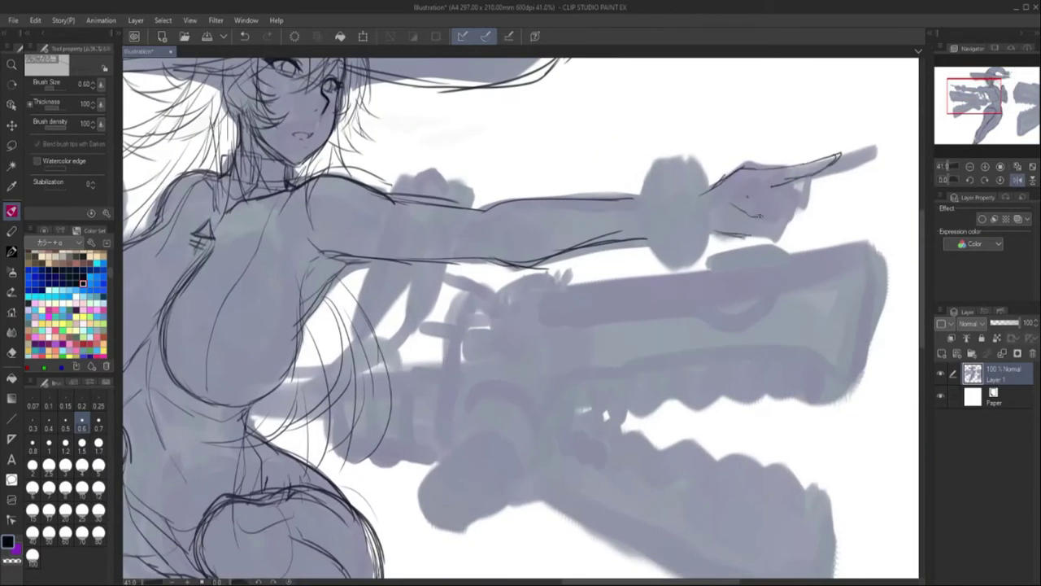
{"action": "mouse_move", "coordinate": [618, 188]}
{"action": "left_mouse_down"}
{"action": "mouse_move", "coordinate": [623, 257]}
{"action": "mouse_move", "coordinate": [707, 187]}
{"action": "left_mouse_up"}
{"action": "left_click_drag", "start_coordinate": [626, 252], "coordinate": [714, 248]}
{"action": "left_click_drag", "start_coordinate": [644, 189], "coordinate": [647, 244]}
{"action": "left_click_drag", "start_coordinate": [706, 216], "coordinate": [712, 234]}
{"action": "left_click_drag", "start_coordinate": [693, 187], "coordinate": [700, 258]}
{"action": "mouse_move", "coordinate": [622, 183]}
{"action": "left_mouse_down"}
{"action": "mouse_move", "coordinate": [647, 191]}
{"action": "mouse_move", "coordinate": [622, 238]}
{"action": "left_mouse_up"}
Draw crossing wrap lines along the extended forearm up to the wrist cuff.
{"action": "key", "text": "h"}
{"action": "left_click_drag", "start_coordinate": [524, 196], "coordinate": [390, 259]}
{"action": "left_click_drag", "start_coordinate": [383, 244], "coordinate": [527, 200]}
{"action": "left_click_drag", "start_coordinate": [422, 246], "coordinate": [560, 265]}
{"action": "left_click_drag", "start_coordinate": [439, 213], "coordinate": [621, 203]}
{"action": "left_click_drag", "start_coordinate": [560, 210], "coordinate": [674, 190]}
{"action": "mouse_move", "coordinate": [540, 263]}
{"action": "left_mouse_down"}
{"action": "mouse_move", "coordinate": [699, 251]}
{"action": "mouse_move", "coordinate": [743, 338]}
{"action": "left_mouse_up"}
{"action": "mouse_move", "coordinate": [960, 165]}
{"action": "left_mouse_down"}
{"action": "mouse_move", "coordinate": [946, 171]}
{"action": "mouse_move", "coordinate": [960, 166]}
{"action": "left_mouse_up"}
{"action": "key", "text": "h"}
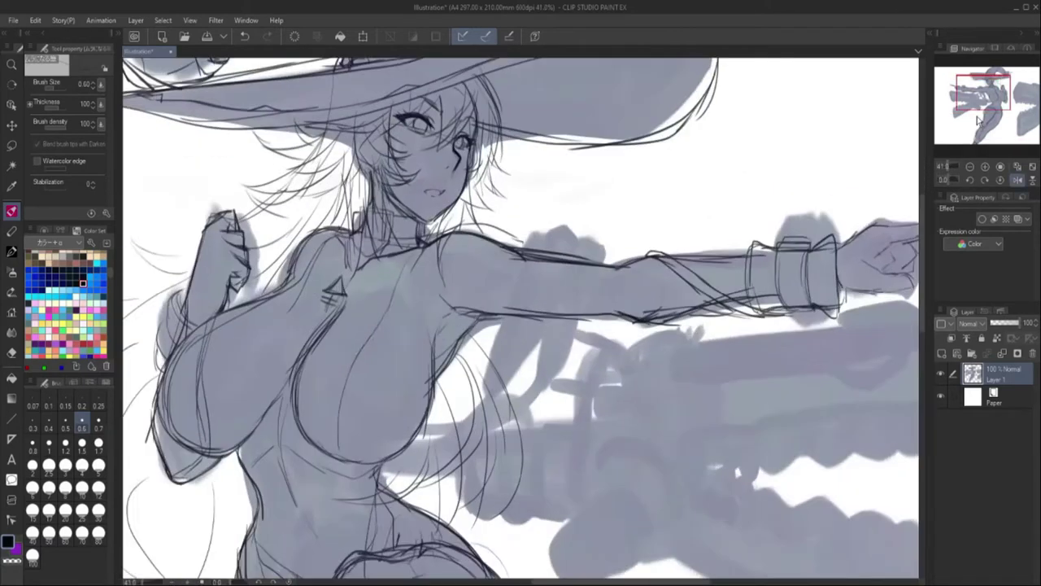
Draw a band around the upper extended arm with two hanging pointed straps that have small holes near their ends.
{"action": "left_click_drag", "start_coordinate": [984, 105], "coordinate": [988, 109]}
{"action": "left_click_drag", "start_coordinate": [504, 173], "coordinate": [456, 333]}
{"action": "left_click_drag", "start_coordinate": [456, 333], "coordinate": [532, 297]}
{"action": "mouse_move", "coordinate": [524, 173]}
{"action": "left_mouse_down"}
{"action": "mouse_move", "coordinate": [581, 189]}
{"action": "mouse_move", "coordinate": [558, 293]}
{"action": "left_mouse_up"}
{"action": "left_click_drag", "start_coordinate": [558, 293], "coordinate": [478, 311]}
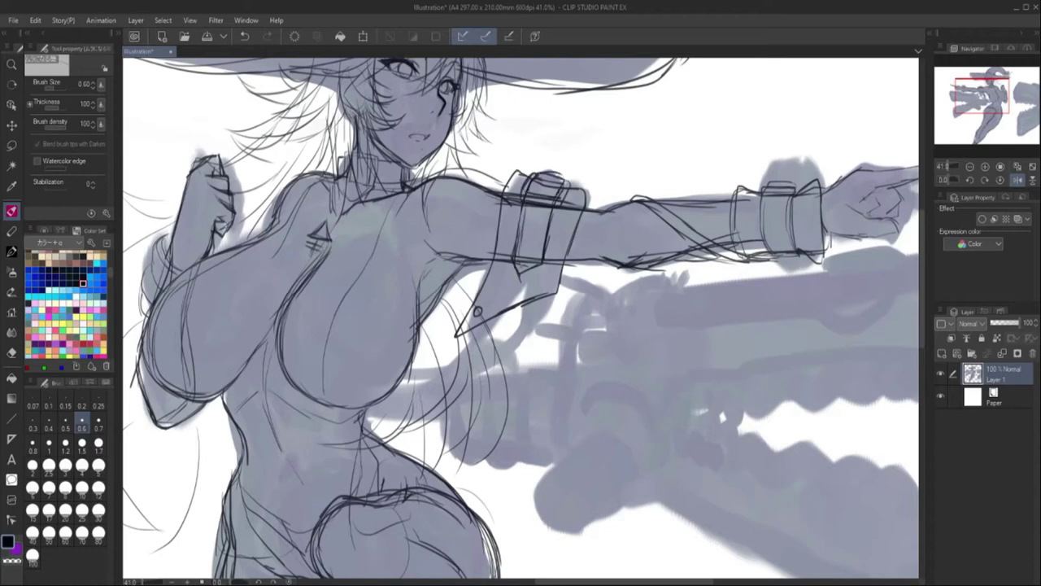
{"action": "left_click_drag", "start_coordinate": [502, 268], "coordinate": [540, 342]}
{"action": "key", "text": "h"}
{"action": "left_click_drag", "start_coordinate": [959, 166], "coordinate": [954, 168]}
{"action": "key", "text": "h"}
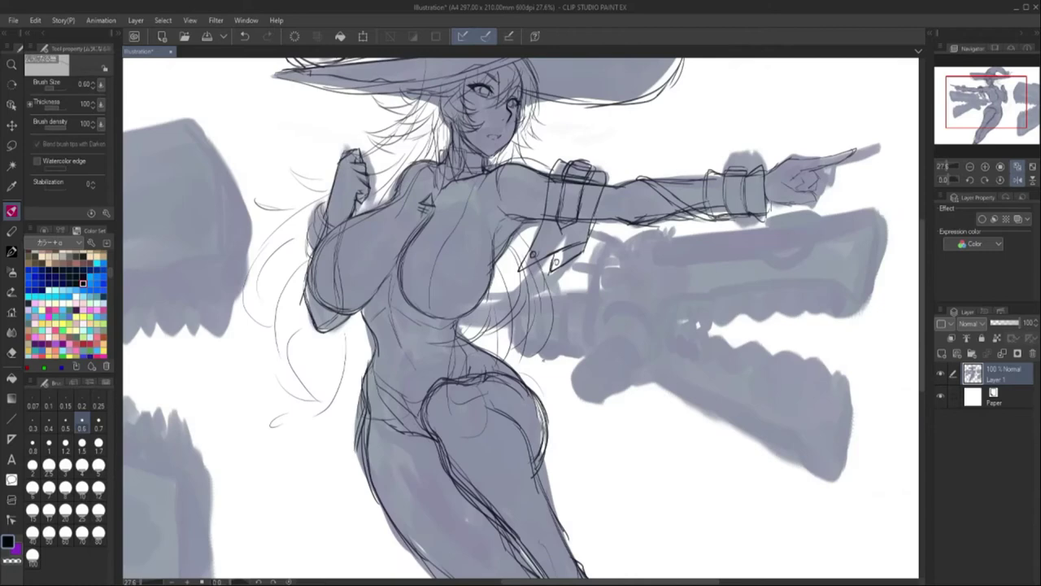
Thicken the hip contours and add a curved cutout line on the near hip.
{"action": "left_click_drag", "start_coordinate": [427, 379], "coordinate": [476, 436]}
{"action": "left_click_drag", "start_coordinate": [492, 407], "coordinate": [541, 500]}
{"action": "key", "text": "h"}
{"action": "left_click_drag", "start_coordinate": [528, 378], "coordinate": [496, 455]}
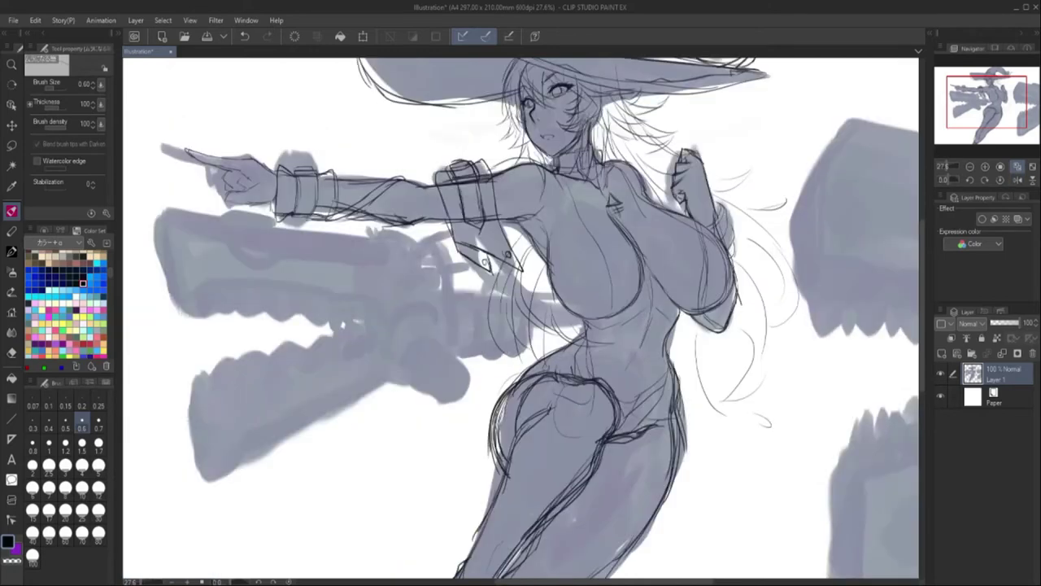
Reinforce the garment line across the hips and draw a curved stocking edge around the far thigh.
{"action": "left_click_drag", "start_coordinate": [986, 106], "coordinate": [977, 122]}
{"action": "left_click_drag", "start_coordinate": [601, 384], "coordinate": [679, 423]}
{"action": "left_click_drag", "start_coordinate": [681, 379], "coordinate": [649, 425]}
{"action": "left_click_drag", "start_coordinate": [684, 230], "coordinate": [641, 317]}
{"action": "left_click_drag", "start_coordinate": [986, 114], "coordinate": [986, 96]}
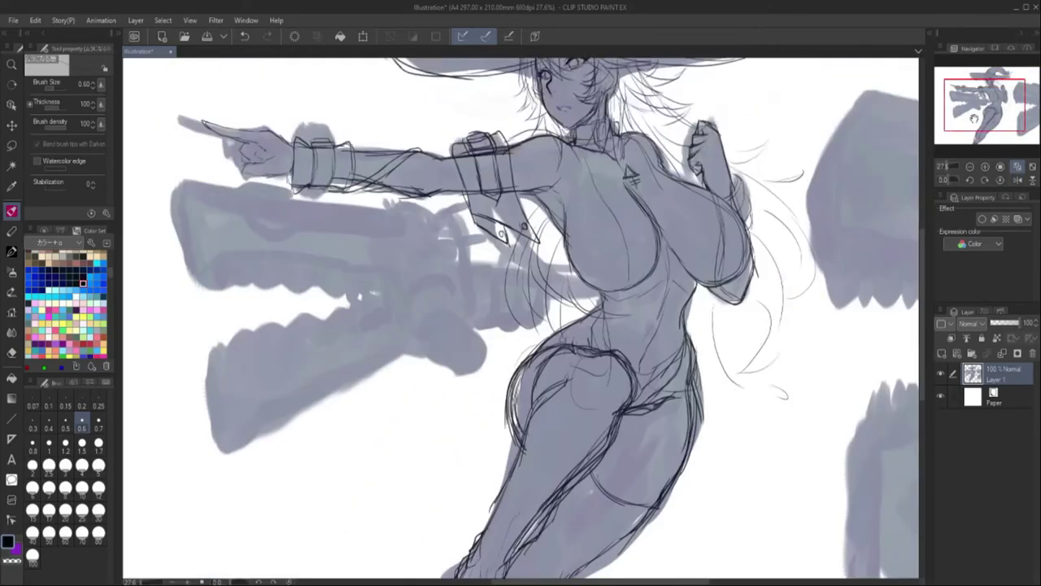
Refine the hat brim's edges, erase stray lines around it and redraw the underside near the hair.
{"action": "scroll", "coordinate": [520, 317], "scroll_direction": "down", "scroll_amount": 3}
{"action": "scroll", "coordinate": [505, 219], "scroll_direction": "up", "scroll_amount": 5}
{"action": "key", "text": "h"}
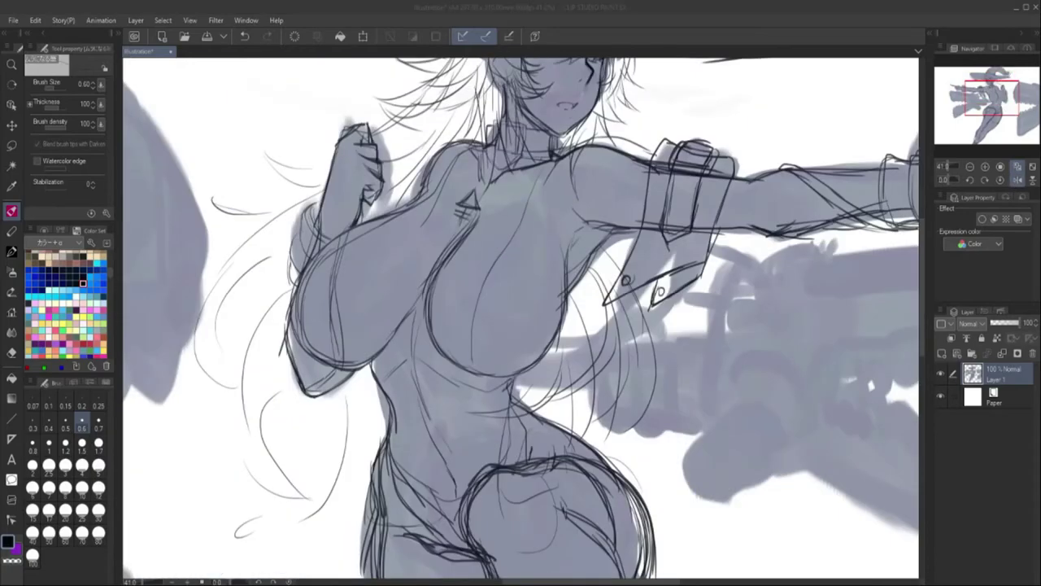
{"action": "scroll", "coordinate": [521, 317], "scroll_direction": "down", "scroll_amount": 3}
{"action": "scroll", "coordinate": [520, 317], "scroll_direction": "up", "scroll_amount": 2}
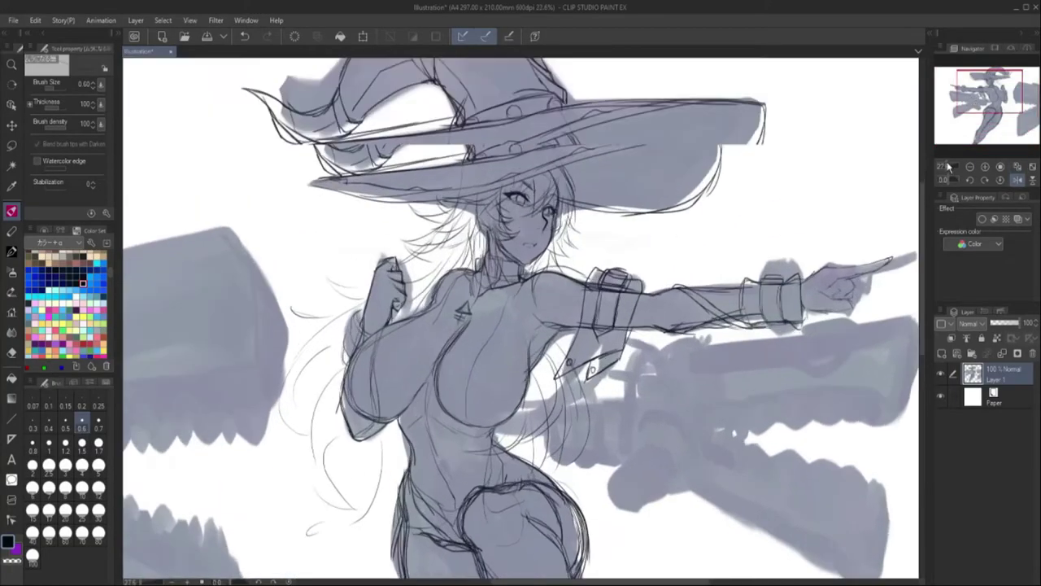
{"action": "left_click_drag", "start_coordinate": [719, 146], "coordinate": [622, 212]}
{"action": "left_click_drag", "start_coordinate": [309, 185], "coordinate": [696, 143]}
{"action": "key", "text": "e"}
{"action": "left_click_drag", "start_coordinate": [586, 134], "coordinate": [715, 122]}
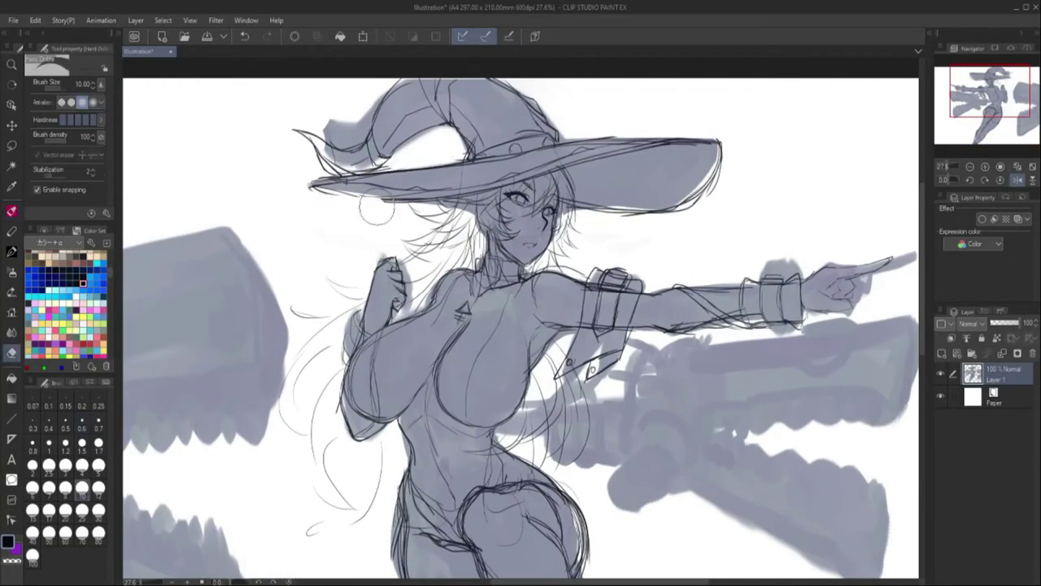
{"action": "key", "text": "p"}
{"action": "left_click_drag", "start_coordinate": [317, 189], "coordinate": [472, 195]}
{"action": "key", "text": "h"}
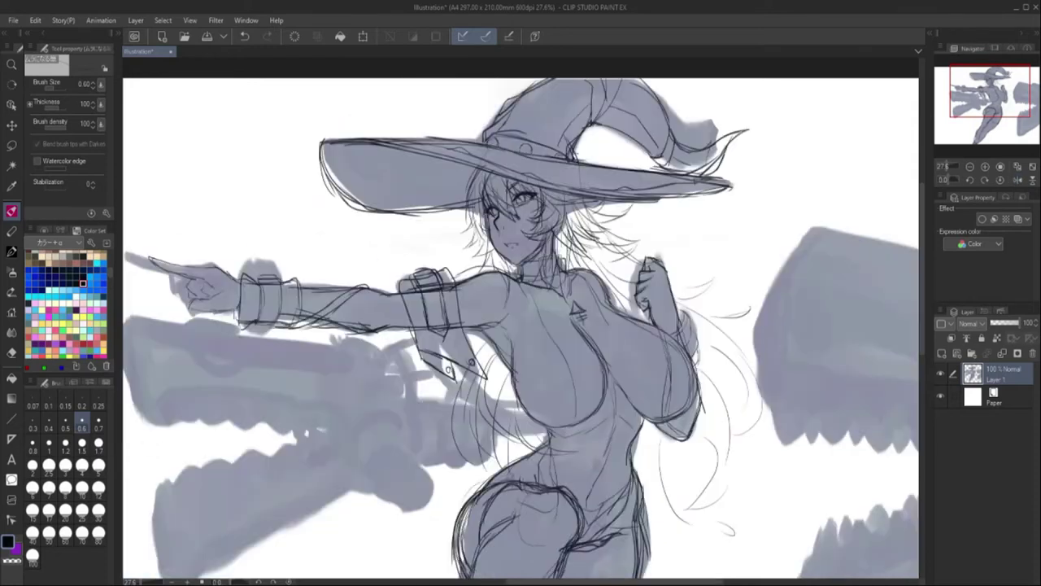
Check the witch's pose and proportions in normal and mirrored view, both as a whole and close up.
{"action": "scroll", "coordinate": [520, 317], "scroll_direction": "down", "scroll_amount": 2}
{"action": "scroll", "coordinate": [520, 317], "scroll_direction": "up", "scroll_amount": 3}
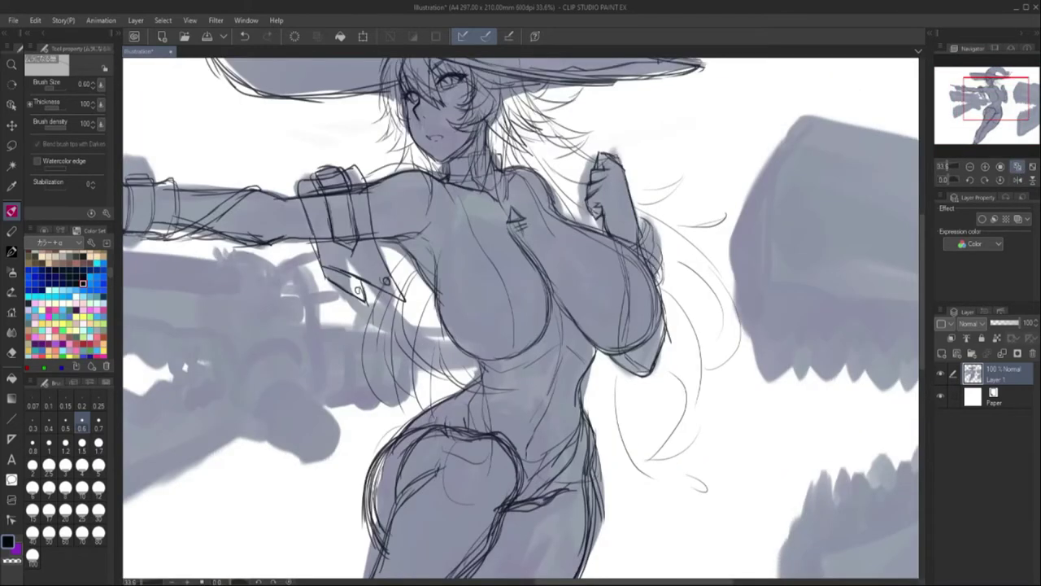
{"action": "key", "text": "h"}
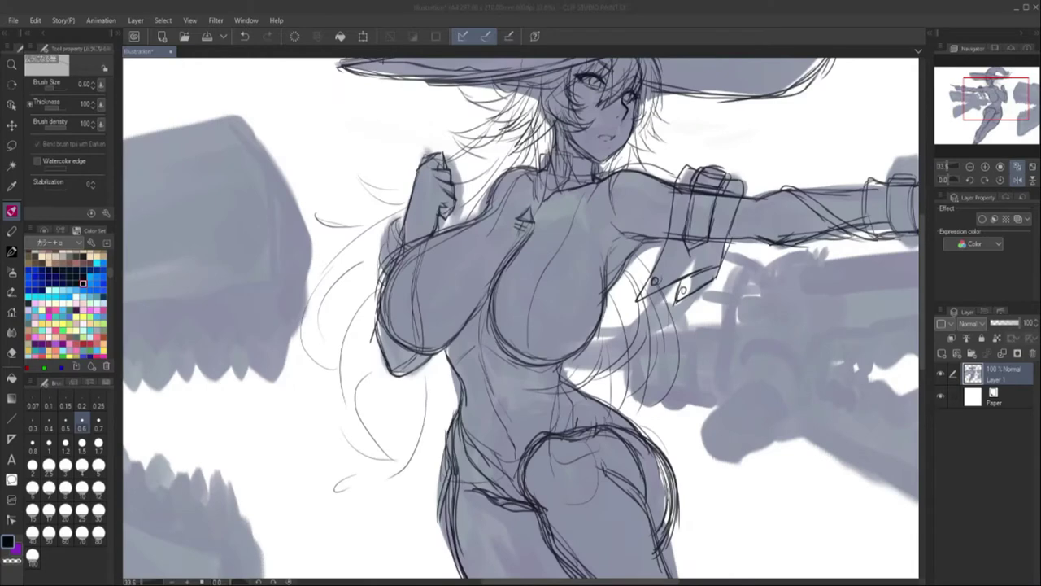
{"action": "scroll", "coordinate": [520, 317], "scroll_direction": "down", "scroll_amount": 3}
{"action": "scroll", "coordinate": [520, 317], "scroll_direction": "up", "scroll_amount": 1}
{"action": "scroll", "coordinate": [520, 317], "scroll_direction": "down", "scroll_amount": 1}
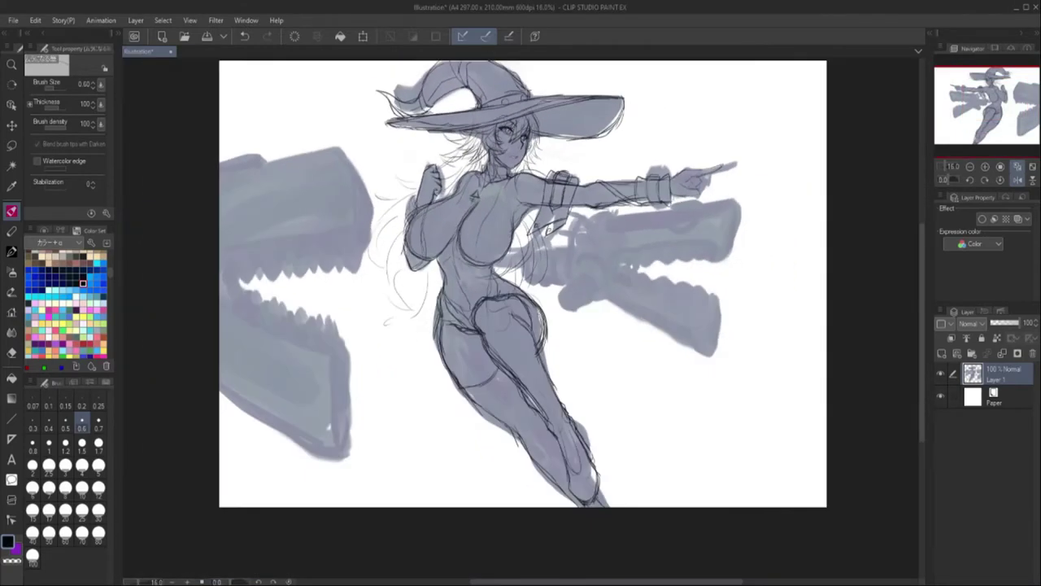
{"action": "scroll", "coordinate": [544, 74], "scroll_direction": "up", "scroll_amount": 4}
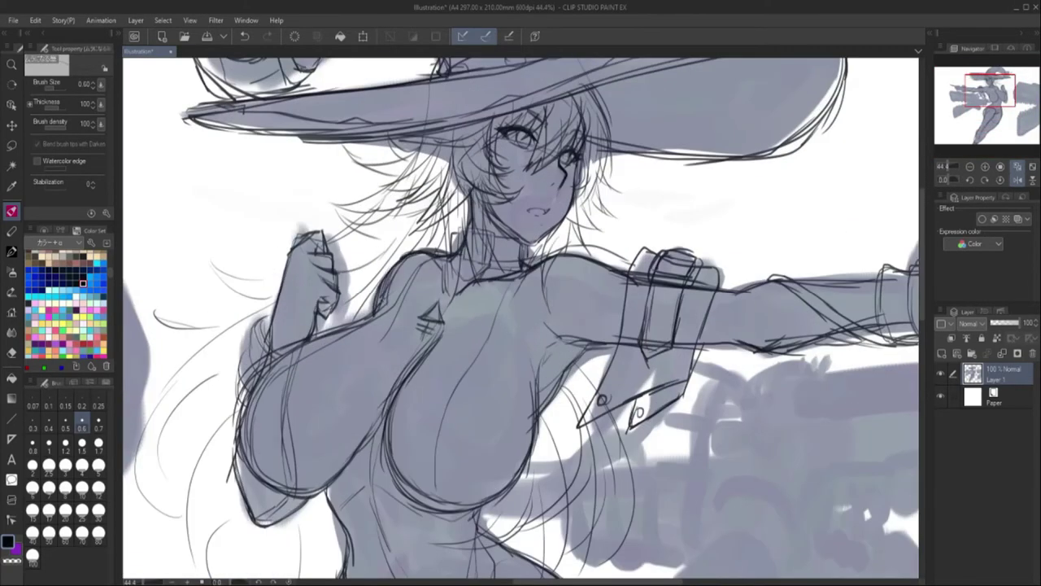
{"action": "key", "text": "h"}
{"action": "scroll", "coordinate": [811, 145], "scroll_direction": "down", "scroll_amount": 3}
{"action": "scroll", "coordinate": [811, 145], "scroll_direction": "up", "scroll_amount": 1}
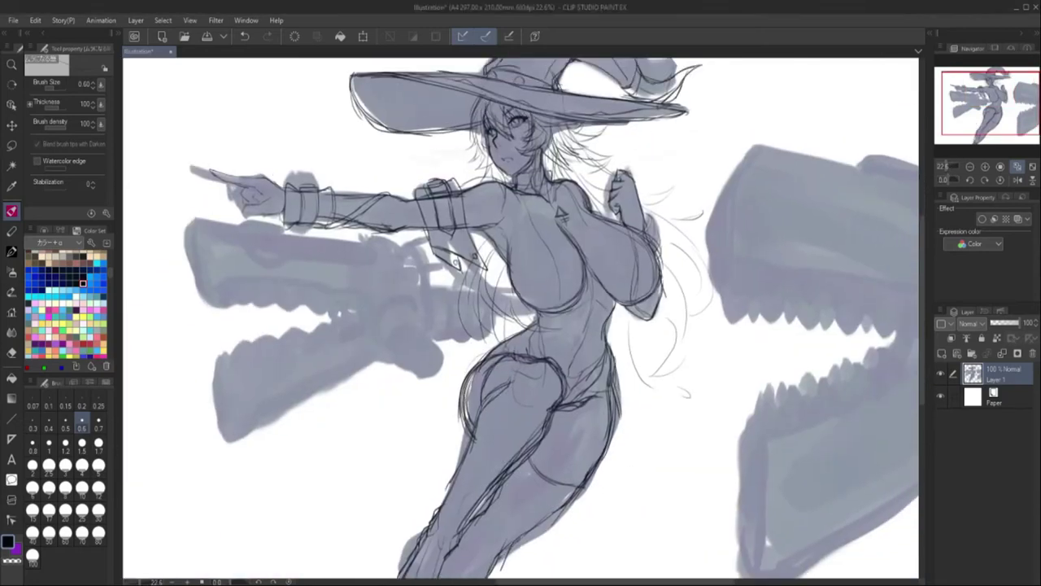
{"action": "scroll", "coordinate": [521, 318], "scroll_direction": "down", "scroll_amount": 1}
{"action": "scroll", "coordinate": [521, 317], "scroll_direction": "up", "scroll_amount": 3}
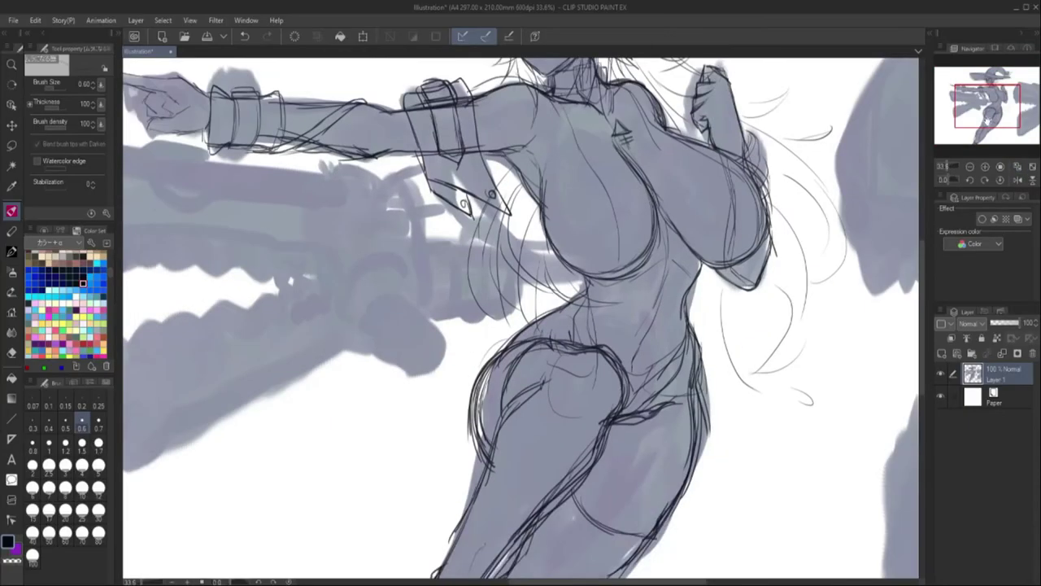
Create a new layer and sketch the garment's edges in green over the chest, with a V-shaped trim below.
{"action": "key", "text": "h"}
{"action": "key", "text": "ctrl+shift+n"}
{"action": "left_click", "coordinate": [64, 258]}
{"action": "left_click_drag", "start_coordinate": [514, 187], "coordinate": [443, 303]}
{"action": "left_click_drag", "start_coordinate": [506, 244], "coordinate": [460, 371]}
{"action": "left_click_drag", "start_coordinate": [438, 210], "coordinate": [350, 358]}
{"action": "left_click_drag", "start_coordinate": [379, 249], "coordinate": [358, 361]}
{"action": "left_click_drag", "start_coordinate": [514, 191], "coordinate": [446, 370]}
{"action": "mouse_move", "coordinate": [417, 217]}
{"action": "left_mouse_down"}
{"action": "mouse_move", "coordinate": [308, 310]}
{"action": "mouse_move", "coordinate": [366, 363]}
{"action": "left_mouse_up"}
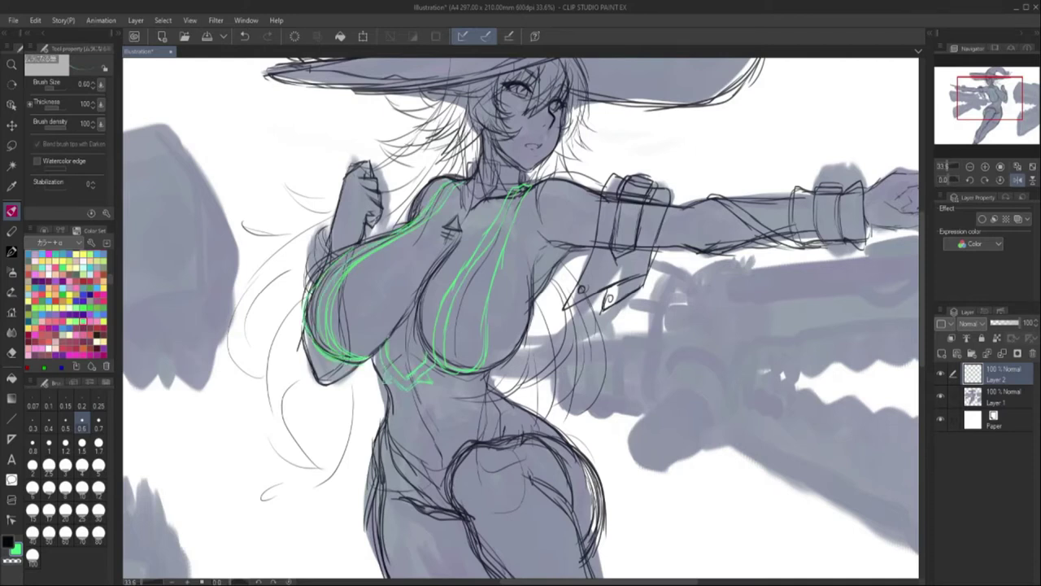
Extend the green garment lines down the waist to the high-cut hip edge and along the shoulder and underarm.
{"action": "key", "text": "h"}
{"action": "scroll", "coordinate": [520, 317], "scroll_direction": "down", "scroll_amount": 3}
{"action": "left_click_drag", "start_coordinate": [649, 271], "coordinate": [580, 375]}
{"action": "key", "text": "ctrl+0"}
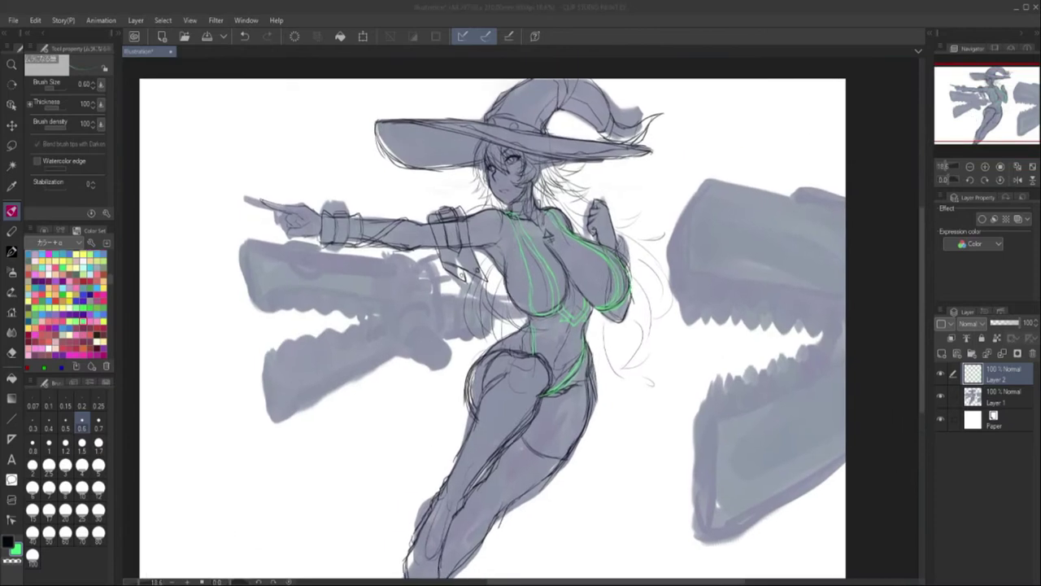
{"action": "scroll", "coordinate": [729, 244], "scroll_direction": "up", "scroll_amount": 3}
{"action": "key", "text": "h"}
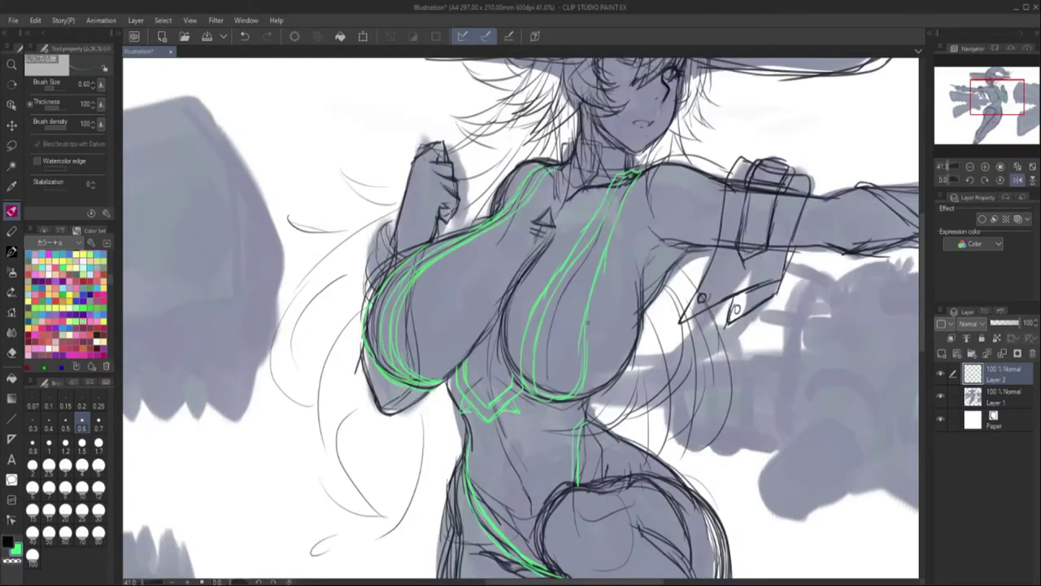
{"action": "key", "text": "h"}
{"action": "left_click_drag", "start_coordinate": [533, 288], "coordinate": [525, 381]}
{"action": "left_click_drag", "start_coordinate": [407, 281], "coordinate": [509, 390]}
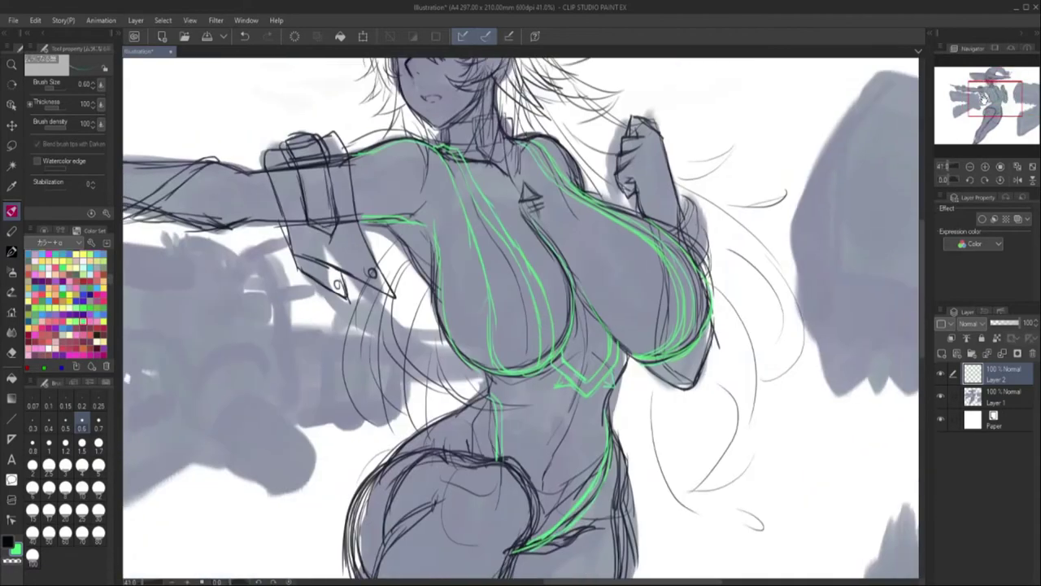
On a new layer with brush size 1, outline the large mechanical head's upper jaw with a raised top plate and panel line.
{"action": "key", "text": "ctrl+shift+n"}
{"action": "left_click", "coordinate": [48, 443]}
{"action": "key", "text": "minus"}
{"action": "mouse_move", "coordinate": [406, 73]}
{"action": "left_mouse_down"}
{"action": "mouse_move", "coordinate": [362, 150]}
{"action": "mouse_move", "coordinate": [363, 193]}
{"action": "left_mouse_up"}
{"action": "key", "text": "asciicircum"}
{"action": "mouse_move", "coordinate": [480, 118]}
{"action": "left_mouse_down"}
{"action": "mouse_move", "coordinate": [413, 285]}
{"action": "mouse_move", "coordinate": [431, 249]}
{"action": "left_mouse_up"}
{"action": "left_click_drag", "start_coordinate": [429, 184], "coordinate": [412, 272]}
{"action": "key", "text": "h"}
{"action": "left_click_drag", "start_coordinate": [357, 163], "coordinate": [336, 222]}
{"action": "left_click_drag", "start_coordinate": [331, 181], "coordinate": [318, 278]}
{"action": "left_click_drag", "start_coordinate": [327, 314], "coordinate": [623, 282]}
{"action": "key", "text": "h"}
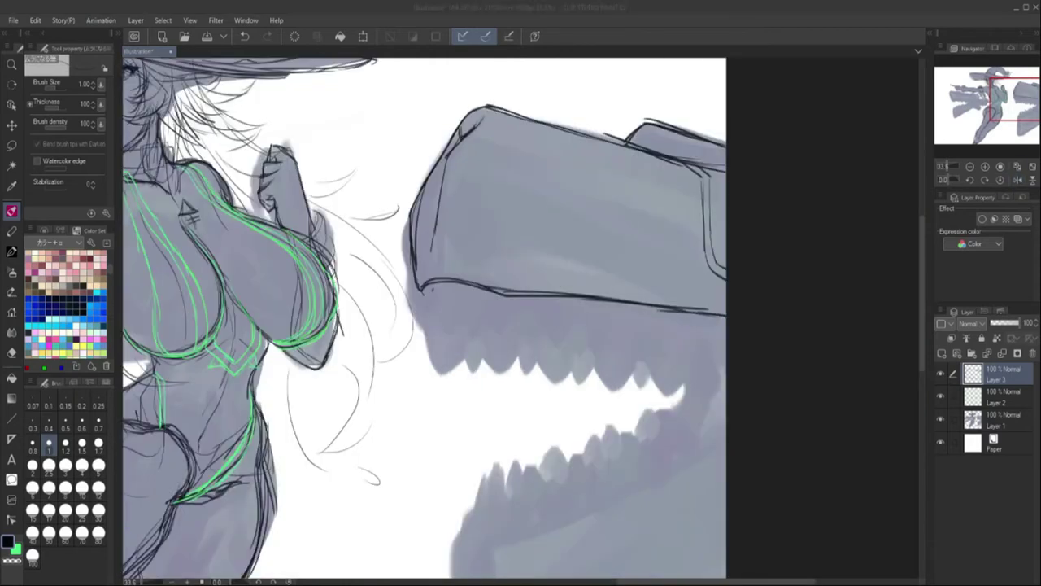
Draw a row of pointed teeth along the large head's upper jaw and outline its lower jaw with a double rim.
{"action": "left_click_drag", "start_coordinate": [431, 286], "coordinate": [447, 366]}
{"action": "mouse_move", "coordinate": [470, 296]}
{"action": "left_mouse_down"}
{"action": "mouse_move", "coordinate": [550, 341]}
{"action": "mouse_move", "coordinate": [644, 329]}
{"action": "left_mouse_up"}
{"action": "key", "text": "h"}
{"action": "key", "text": "h"}
{"action": "left_click_drag", "start_coordinate": [488, 406], "coordinate": [619, 220]}
{"action": "mouse_move", "coordinate": [854, 260]}
{"action": "left_mouse_down"}
{"action": "mouse_move", "coordinate": [602, 315]}
{"action": "mouse_move", "coordinate": [618, 561]}
{"action": "mouse_move", "coordinate": [600, 366]}
{"action": "mouse_move", "coordinate": [598, 537]}
{"action": "left_mouse_up"}
{"action": "mouse_move", "coordinate": [520, 244]}
{"action": "left_mouse_down"}
{"action": "mouse_move", "coordinate": [525, 358]}
{"action": "mouse_move", "coordinate": [427, 341]}
{"action": "left_mouse_up"}
{"action": "left_click_drag", "start_coordinate": [511, 228], "coordinate": [506, 249]}
{"action": "left_click_drag", "start_coordinate": [549, 218], "coordinate": [547, 238]}
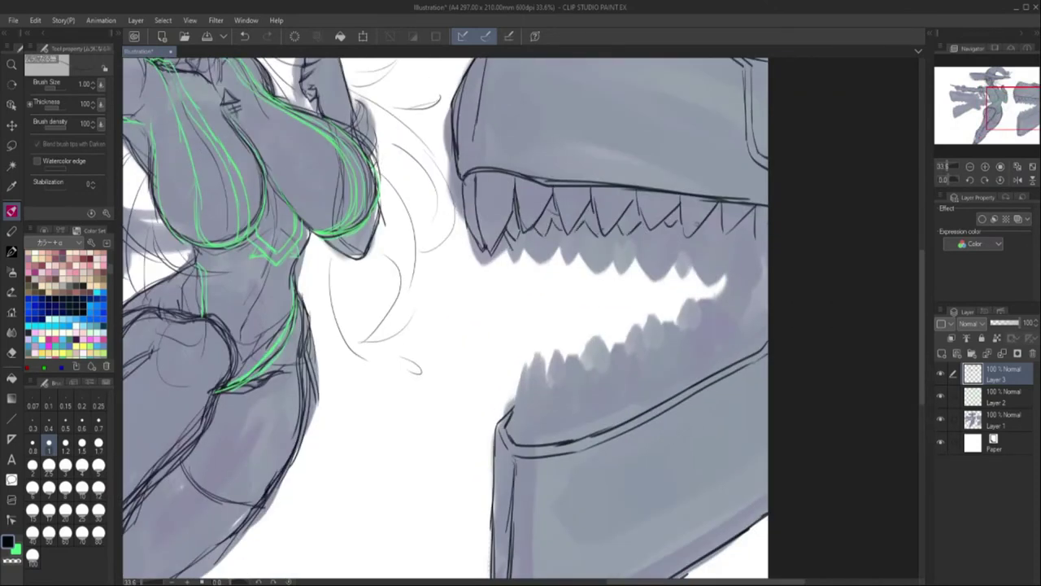
Draw the gum line and two rows of pointed teeth along the large head's lower jaw.
{"action": "left_click_drag", "start_coordinate": [509, 434], "coordinate": [640, 411]}
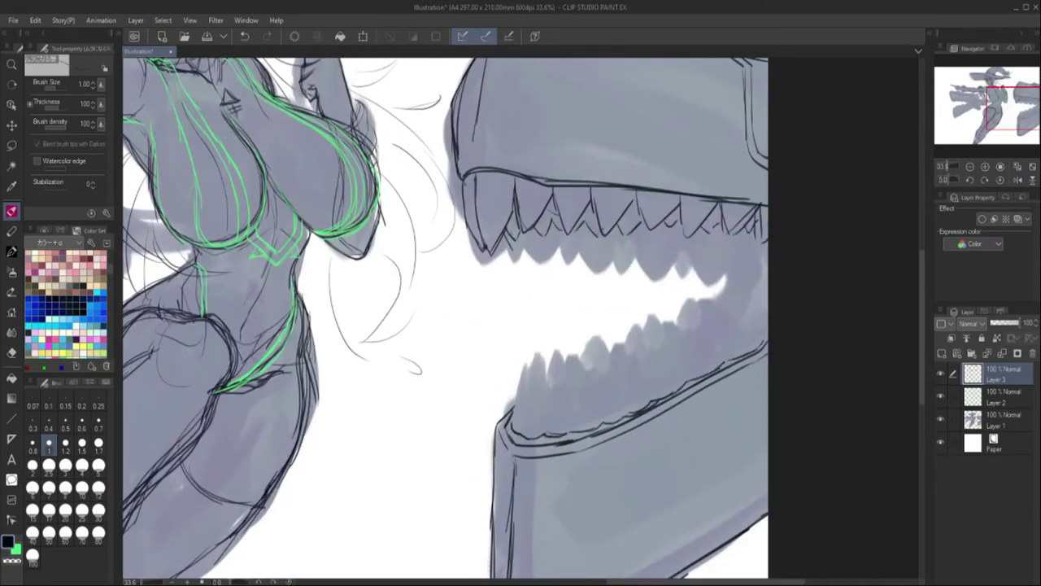
{"action": "left_click_drag", "start_coordinate": [521, 423], "coordinate": [764, 330]}
{"action": "key", "text": "h"}
{"action": "left_click_drag", "start_coordinate": [275, 425], "coordinate": [428, 488]}
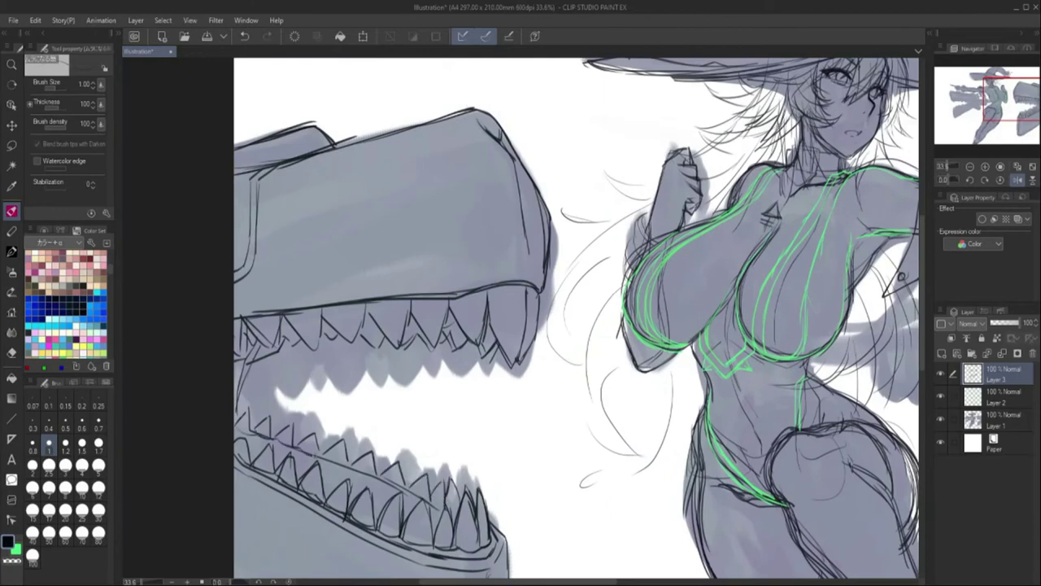
Review the large jaws, the whole composition and the torso in normal and mirrored view.
{"action": "key", "text": "h"}
{"action": "scroll", "coordinate": [451, 293], "scroll_direction": "up", "scroll_amount": 1}
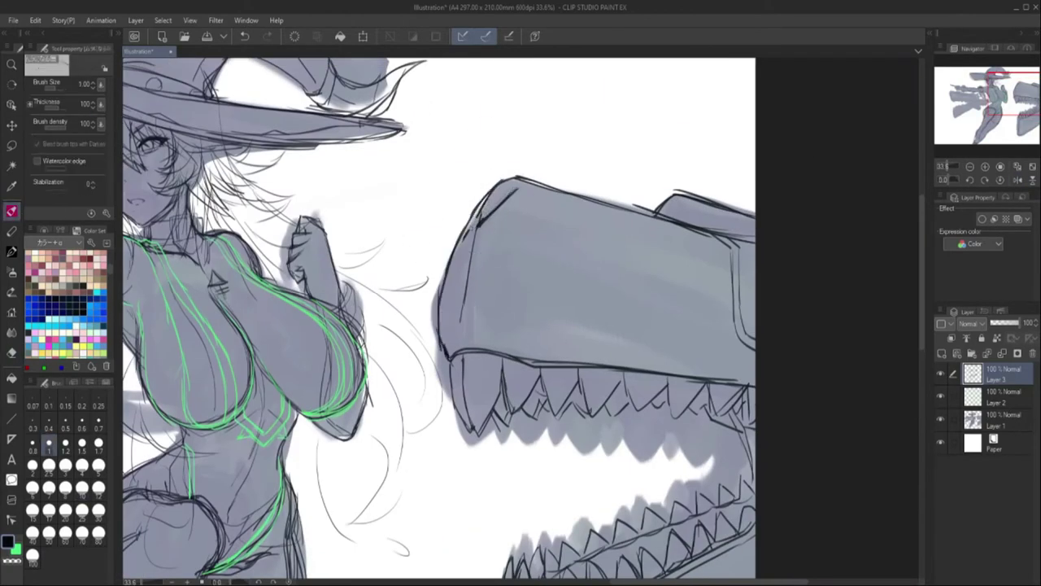
{"action": "left_click_drag", "start_coordinate": [887, 239], "coordinate": [780, 174]}
{"action": "key", "text": "h"}
{"action": "left_click", "coordinate": [1017, 166]}
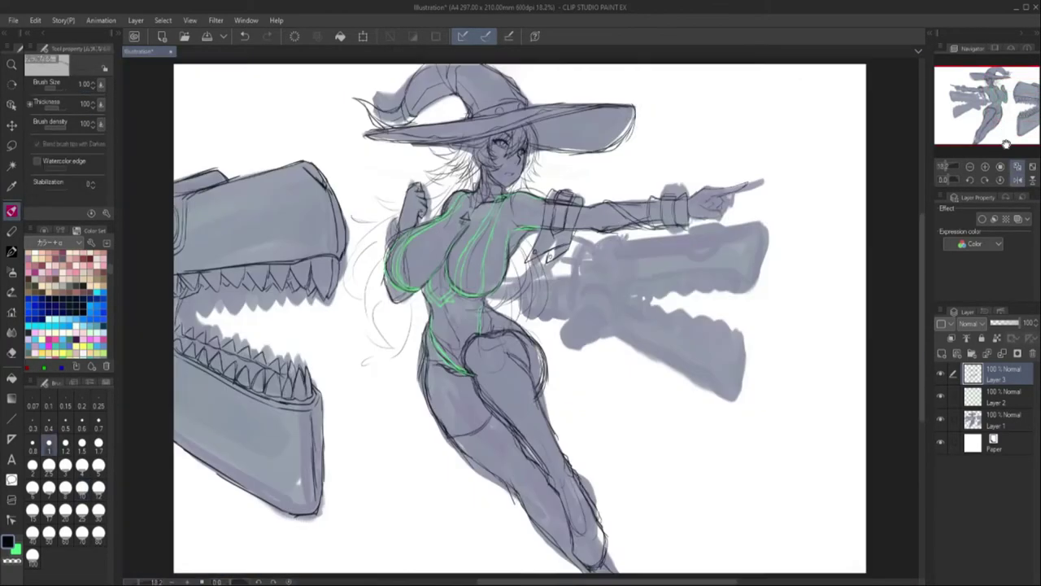
{"action": "key", "text": "h"}
{"action": "scroll", "coordinate": [521, 318], "scroll_direction": "up", "scroll_amount": 4}
{"action": "key", "text": "h"}
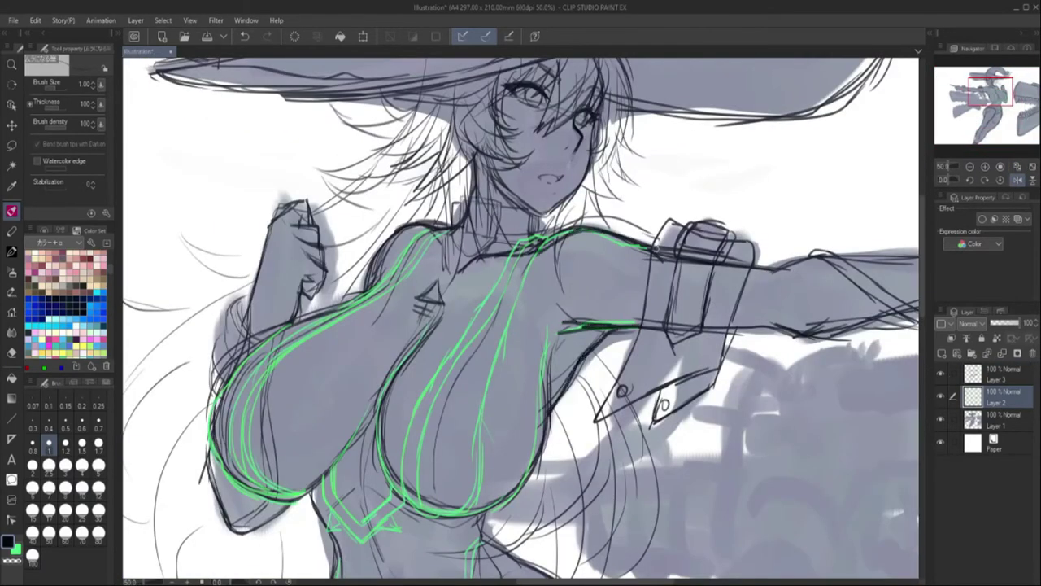
{"action": "key", "text": "h"}
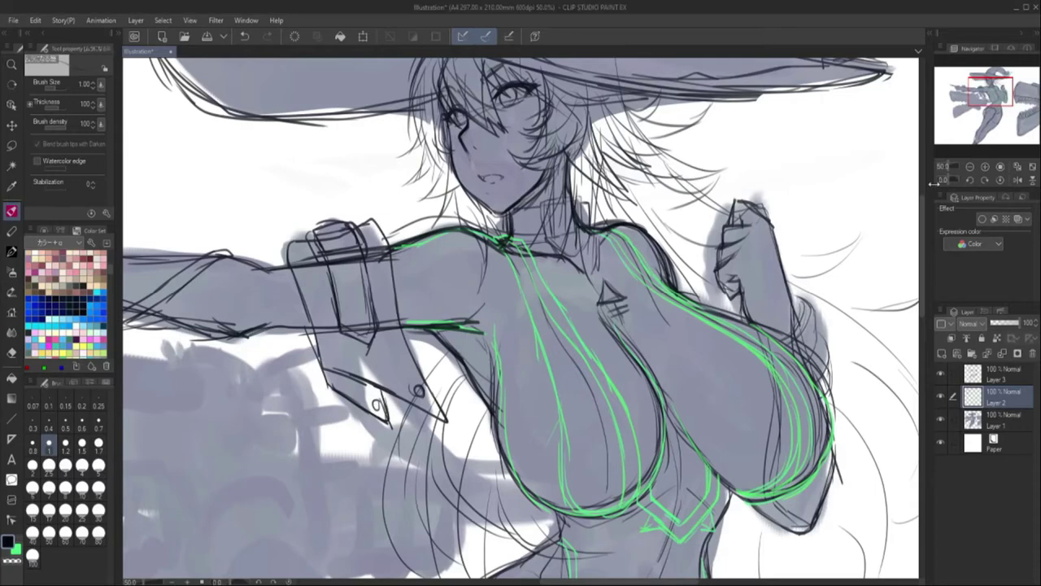
{"action": "key", "text": "ctrl+0"}
{"action": "key", "text": "h"}
Draw a long inset panel with a rounded bulge along the top of the smaller mechanical head's upper jaw.
{"action": "left_click", "coordinate": [984, 179]}
{"action": "left_click_drag", "start_coordinate": [376, 187], "coordinate": [714, 149]}
{"action": "left_click_drag", "start_coordinate": [375, 221], "coordinate": [584, 205]}
{"action": "key", "text": "h"}
{"action": "key", "text": "minus"}
{"action": "left_click_drag", "start_coordinate": [618, 259], "coordinate": [624, 447]}
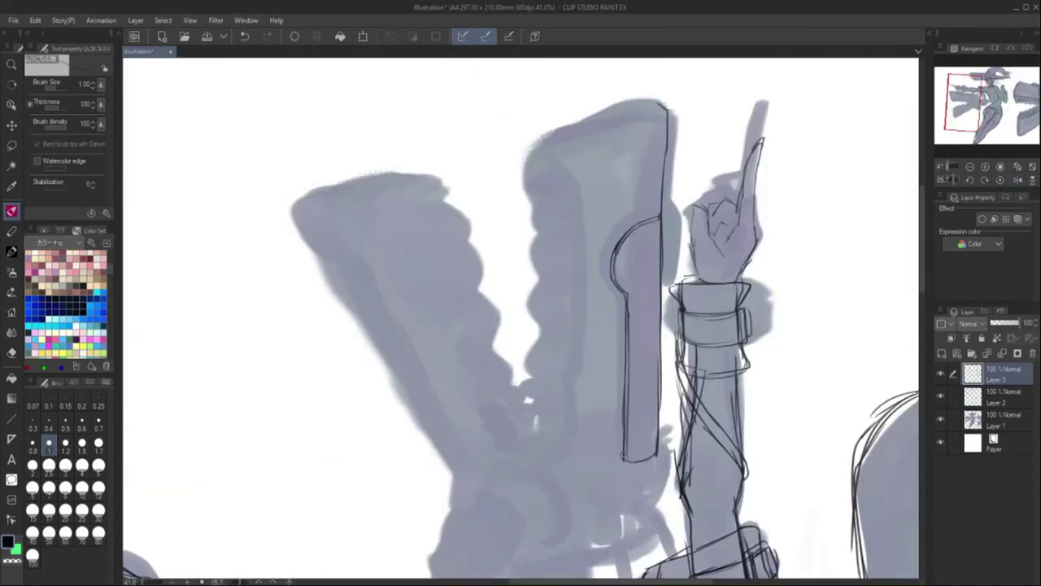
{"action": "key", "text": "asciicircum"}
Outline the smaller head's upper jaw and draw its ringed hinge with a cylindrical handle.
{"action": "left_click_drag", "start_coordinate": [659, 228], "coordinate": [608, 234]}
{"action": "key", "text": "h"}
{"action": "left_click_drag", "start_coordinate": [380, 303], "coordinate": [623, 249]}
{"action": "key", "text": "h"}
{"action": "mouse_move", "coordinate": [324, 156]}
{"action": "left_mouse_down"}
{"action": "mouse_move", "coordinate": [343, 264]}
{"action": "mouse_move", "coordinate": [397, 242]}
{"action": "mouse_move", "coordinate": [347, 259]}
{"action": "left_mouse_up"}
{"action": "left_click_drag", "start_coordinate": [693, 271], "coordinate": [656, 358]}
{"action": "left_click_drag", "start_coordinate": [732, 283], "coordinate": [672, 365]}
{"action": "key", "text": "h"}
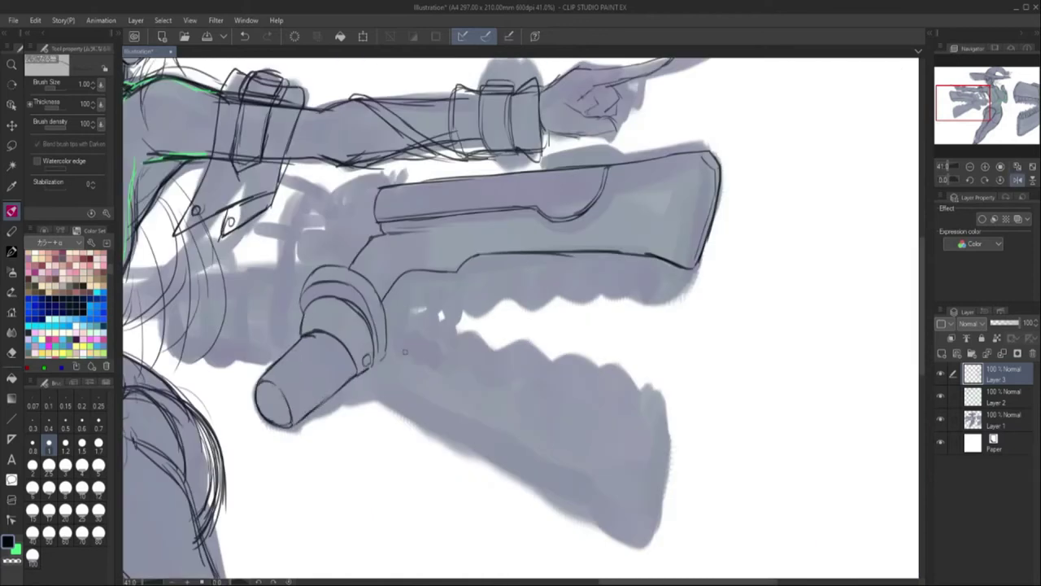
Outline the smaller head's lower jaw with a double rim and sketch connecting lines in the jaw corner.
{"action": "key", "text": "h"}
{"action": "left_click_drag", "start_coordinate": [488, 406], "coordinate": [545, 223]}
{"action": "left_click_drag", "start_coordinate": [431, 361], "coordinate": [586, 279]}
{"action": "left_click_drag", "start_coordinate": [700, 148], "coordinate": [425, 228]}
{"action": "left_click_drag", "start_coordinate": [615, 200], "coordinate": [427, 229]}
{"action": "left_click_drag", "start_coordinate": [701, 156], "coordinate": [615, 200]}
{"action": "key", "text": "h"}
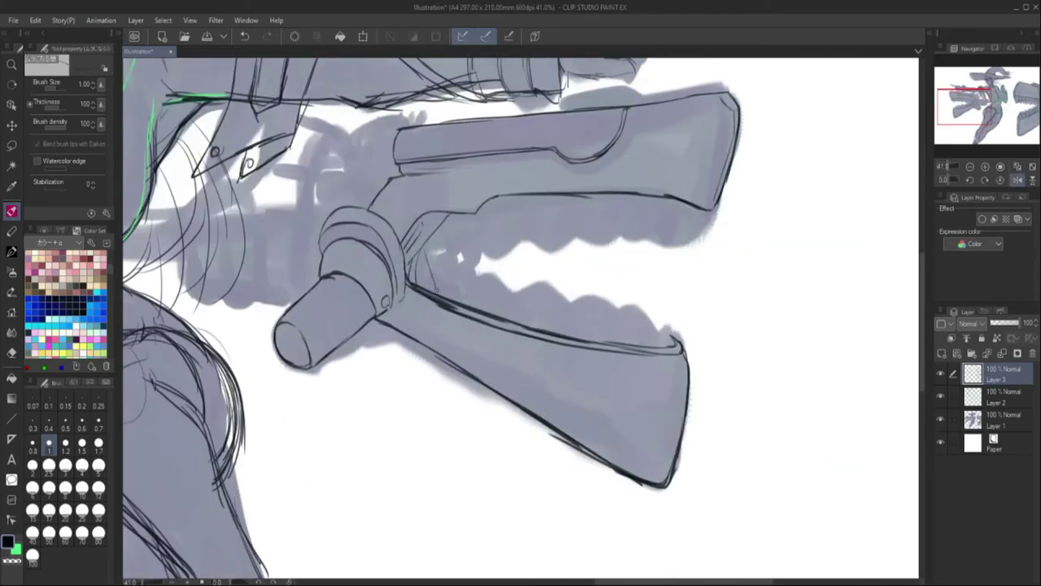
Draw a round bolt with a cross in the panel's bulge and reinforce the line beneath the panel.
{"action": "left_click_drag", "start_coordinate": [447, 170], "coordinate": [537, 166]}
{"action": "mouse_move", "coordinate": [572, 117]}
{"action": "left_mouse_down"}
{"action": "mouse_move", "coordinate": [582, 149]}
{"action": "mouse_move", "coordinate": [579, 113]}
{"action": "left_mouse_up"}
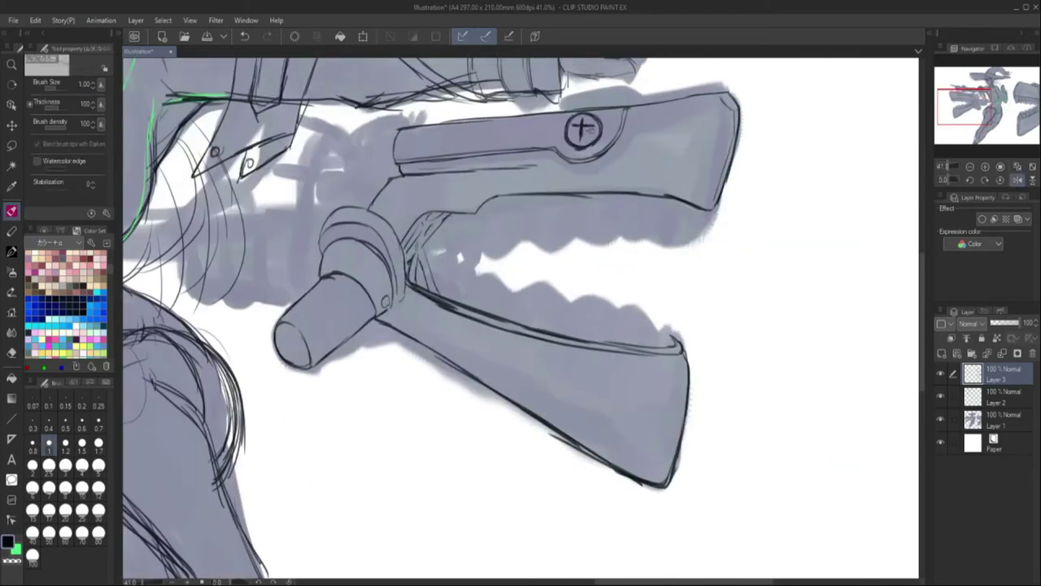
{"action": "left_click_drag", "start_coordinate": [666, 188], "coordinate": [460, 211]}
Draw a connecting bar, curved joint and toothed gear arc at the rear end of the smaller head's panel.
{"action": "scroll", "coordinate": [460, 211], "scroll_direction": "down", "scroll_amount": 8}
{"action": "scroll", "coordinate": [522, 236], "scroll_direction": "up", "scroll_amount": 9}
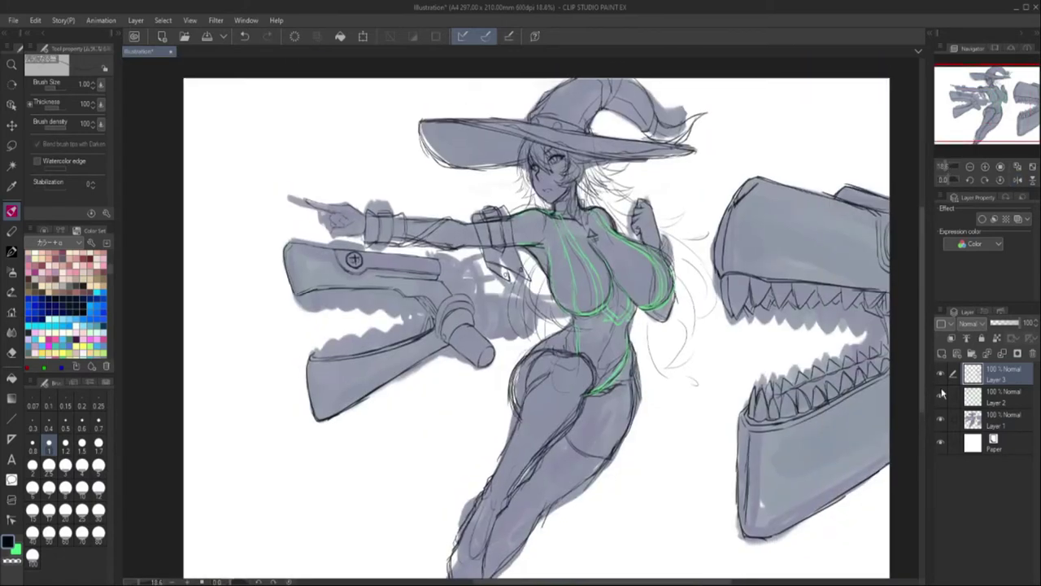
{"action": "left_click_drag", "start_coordinate": [560, 233], "coordinate": [502, 241]}
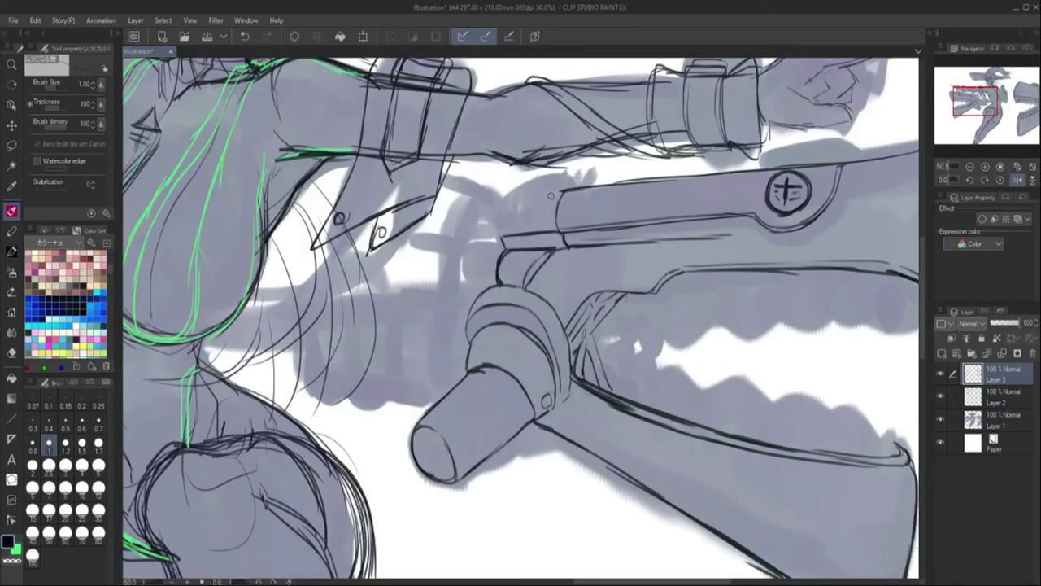
{"action": "key", "text": "h"}
{"action": "left_click", "coordinate": [946, 180]}
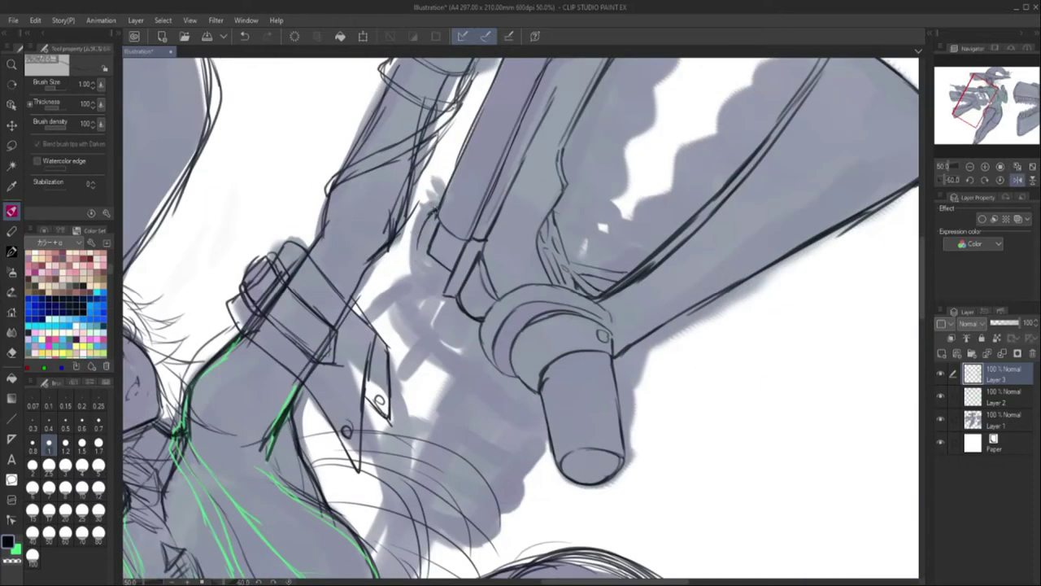
{"action": "left_click", "coordinate": [434, 266]}
{"action": "key", "text": "ctrl+shift+r"}
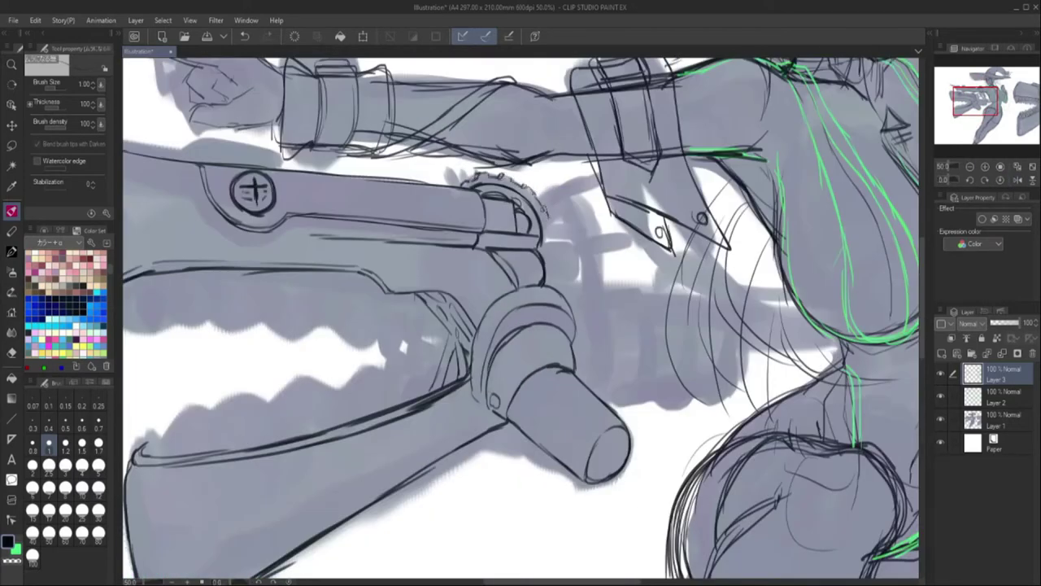
Add a cluster of rounded segments beside the gear and a curved guard plate behind them.
{"action": "key", "text": "h"}
{"action": "left_click_drag", "start_coordinate": [493, 249], "coordinate": [468, 272]}
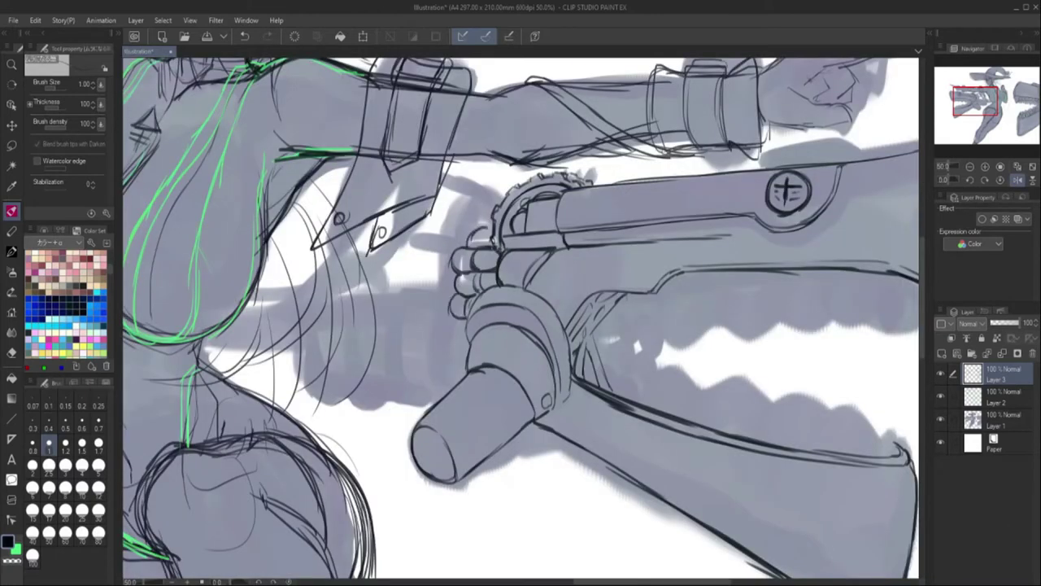
{"action": "left_click", "coordinate": [1015, 180]}
{"action": "mouse_move", "coordinate": [551, 184]}
{"action": "left_mouse_down"}
{"action": "mouse_move", "coordinate": [595, 281]}
{"action": "mouse_move", "coordinate": [600, 331]}
{"action": "mouse_move", "coordinate": [592, 224]}
{"action": "mouse_move", "coordinate": [616, 329]}
{"action": "left_mouse_up"}
{"action": "left_click_drag", "start_coordinate": [600, 319], "coordinate": [578, 366]}
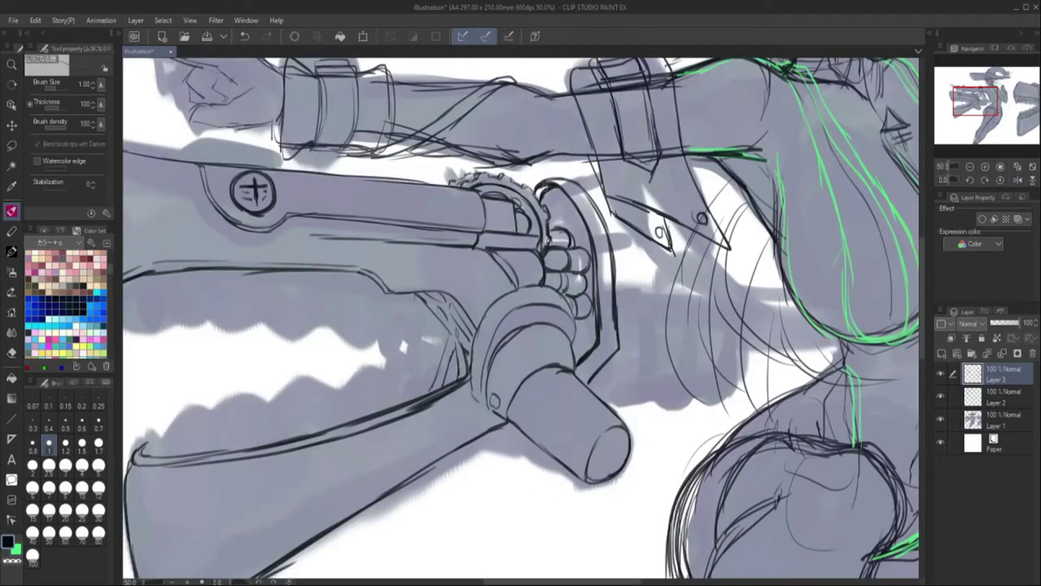
Draw a banded cylinder behind the guard plate and an oval wheel inside the smaller head's jaw corner.
{"action": "left_click_drag", "start_coordinate": [624, 291], "coordinate": [646, 298]}
{"action": "left_click_drag", "start_coordinate": [650, 298], "coordinate": [649, 378]}
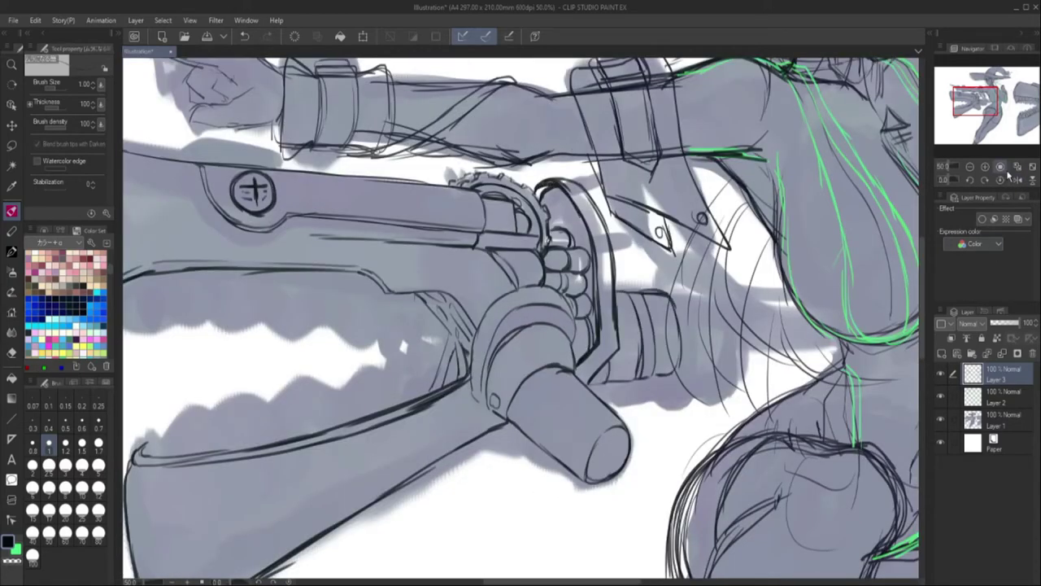
{"action": "key", "text": "ctrl+0"}
{"action": "key", "text": "h"}
{"action": "key", "text": "ctrl+plus"}
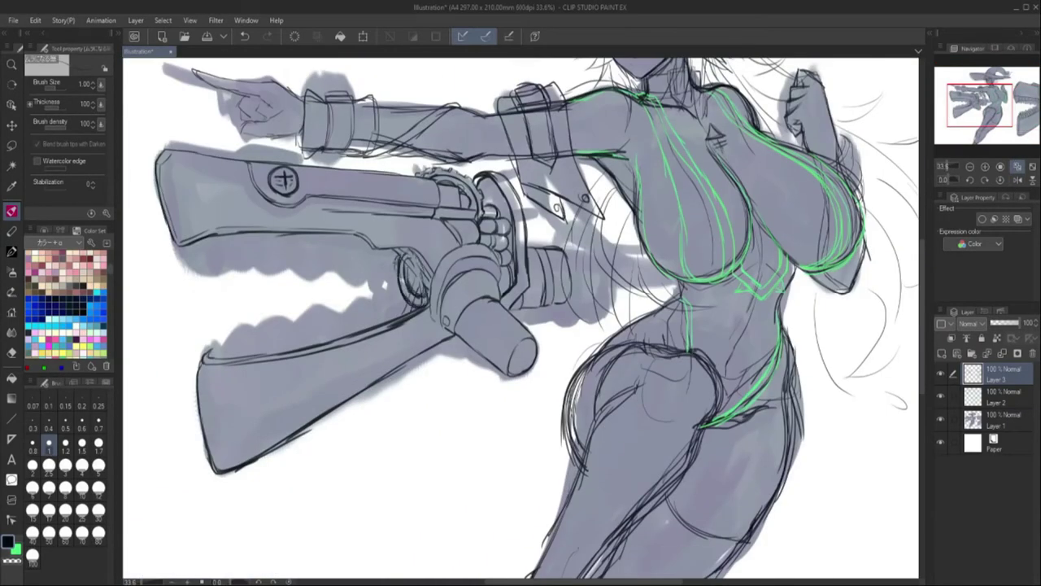
Draw pointed teeth along both jaws of the smaller head and a raised block on top of its upper jaw.
{"action": "key", "text": "h"}
{"action": "key", "text": "h"}
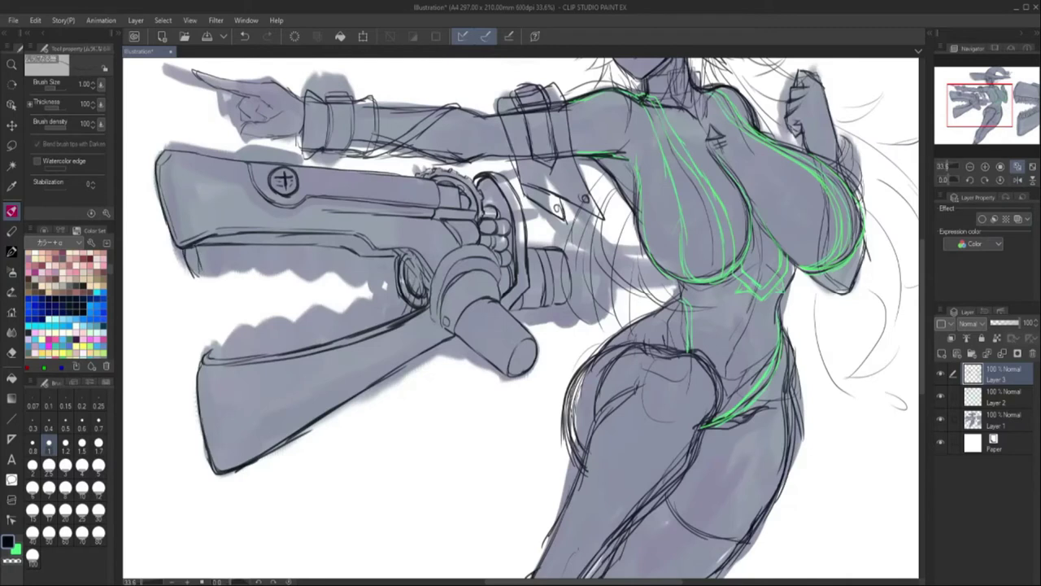
{"action": "left_click_drag", "start_coordinate": [161, 151], "coordinate": [308, 163]}
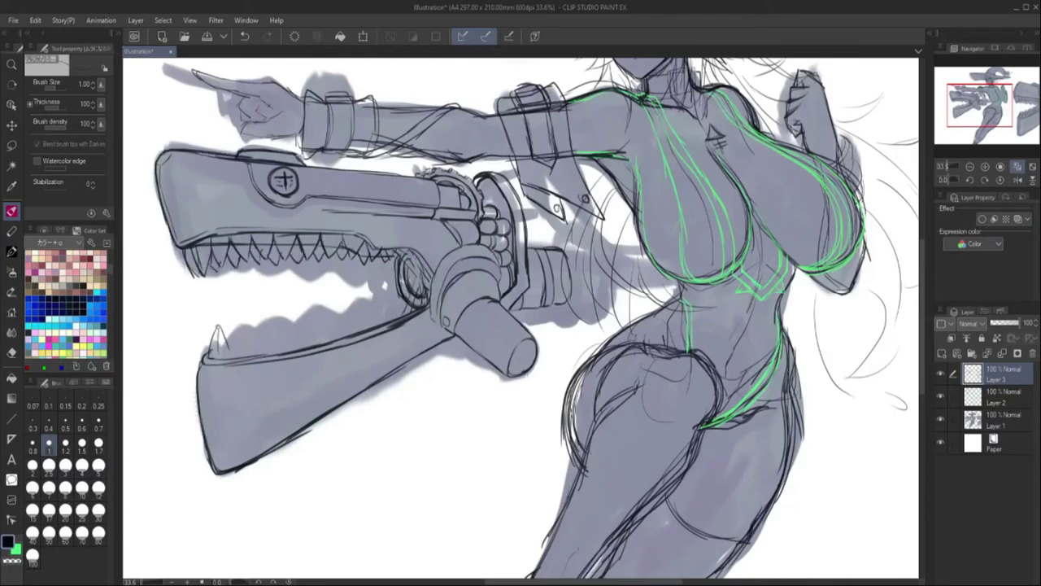
{"action": "left_click_drag", "start_coordinate": [200, 366], "coordinate": [256, 460]}
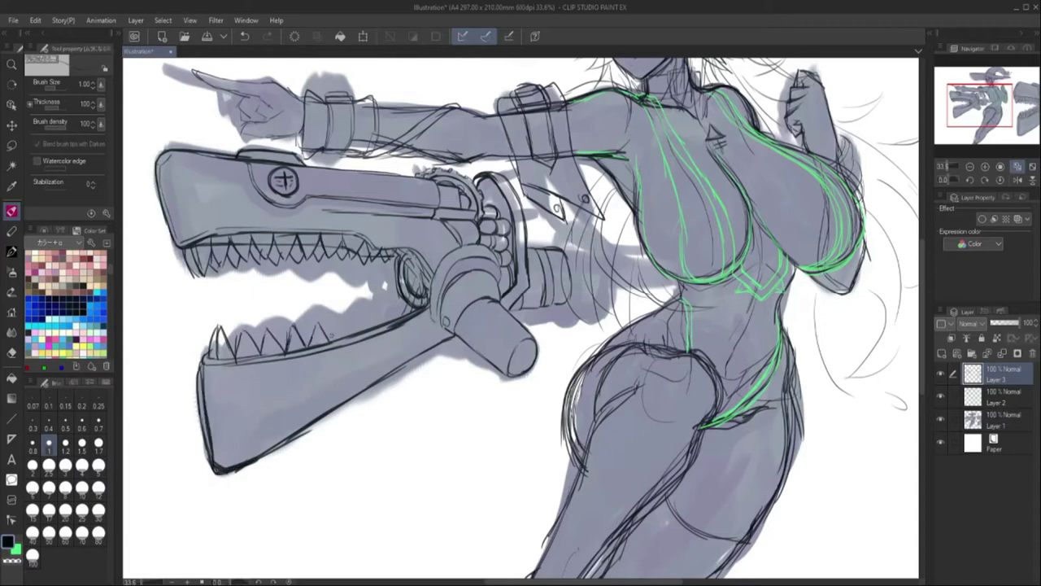
{"action": "left_click_drag", "start_coordinate": [404, 301], "coordinate": [242, 346]}
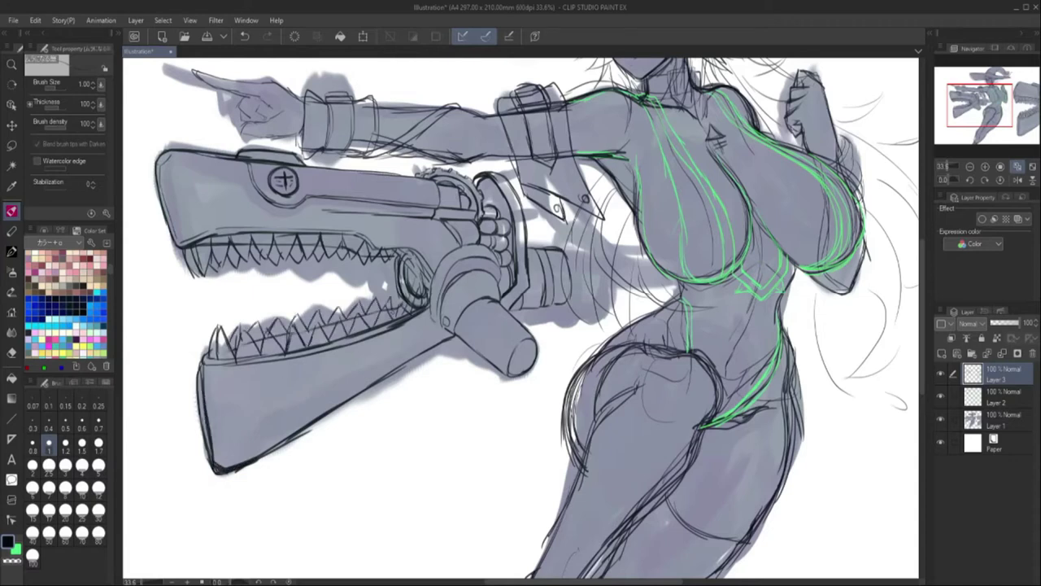
Draw a straight horizontal rod running from the banded cylinder to behind the witch's torso.
{"action": "key", "text": "h"}
{"action": "key", "text": "h"}
{"action": "mouse_move", "coordinate": [571, 259]}
{"action": "left_mouse_down"}
{"action": "mouse_move", "coordinate": [623, 262]}
{"action": "mouse_move", "coordinate": [658, 259]}
{"action": "left_mouse_up"}
{"action": "left_click_drag", "start_coordinate": [572, 288], "coordinate": [678, 284]}
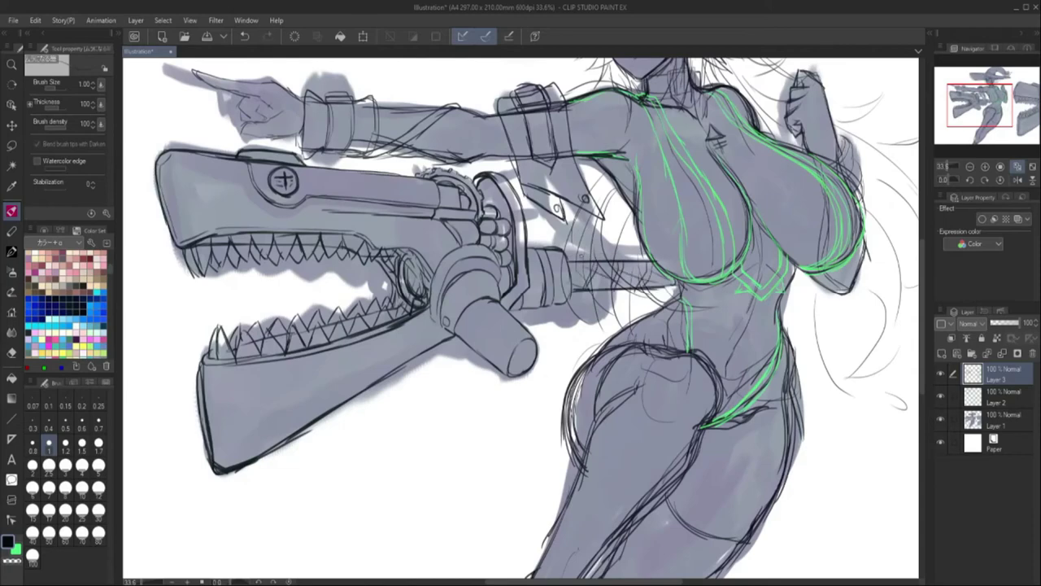
Draw pointed angular shapes behind the guard plate and a small hook under the smaller head's jaw hinge.
{"action": "key", "text": "h"}
{"action": "key", "text": "h"}
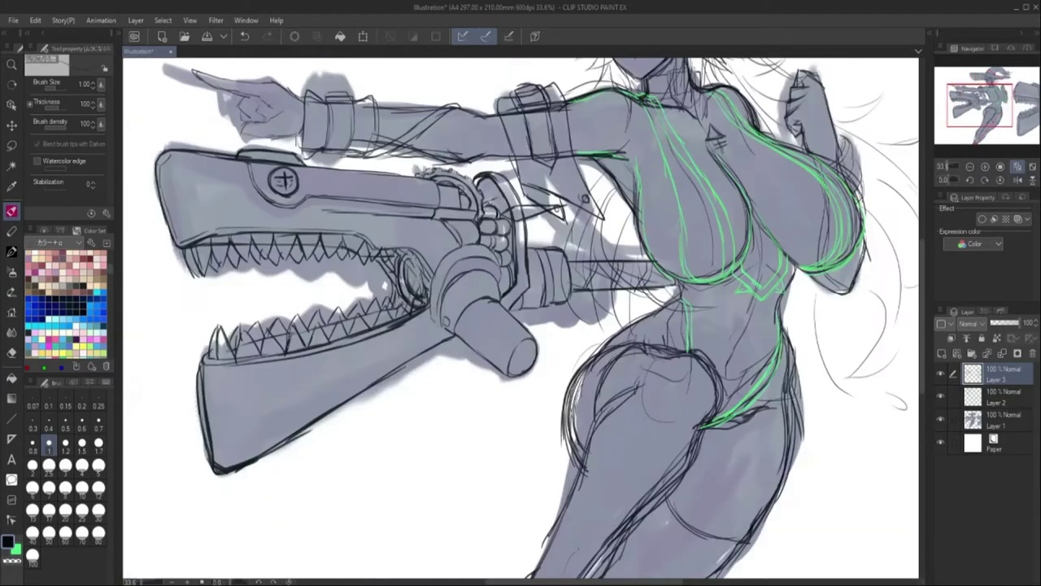
{"action": "key", "text": "e"}
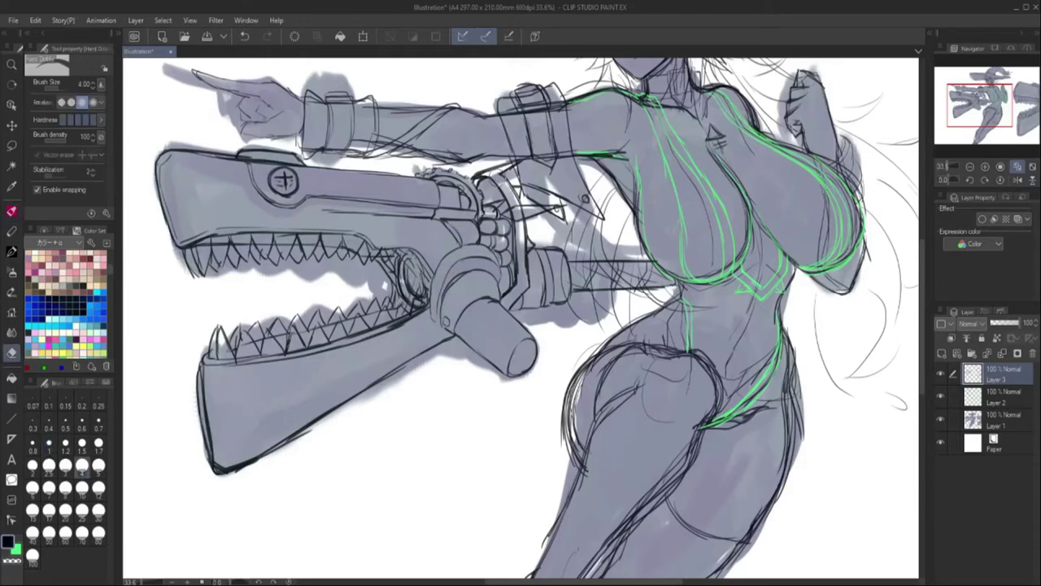
{"action": "key", "text": "h"}
{"action": "key", "text": "p"}
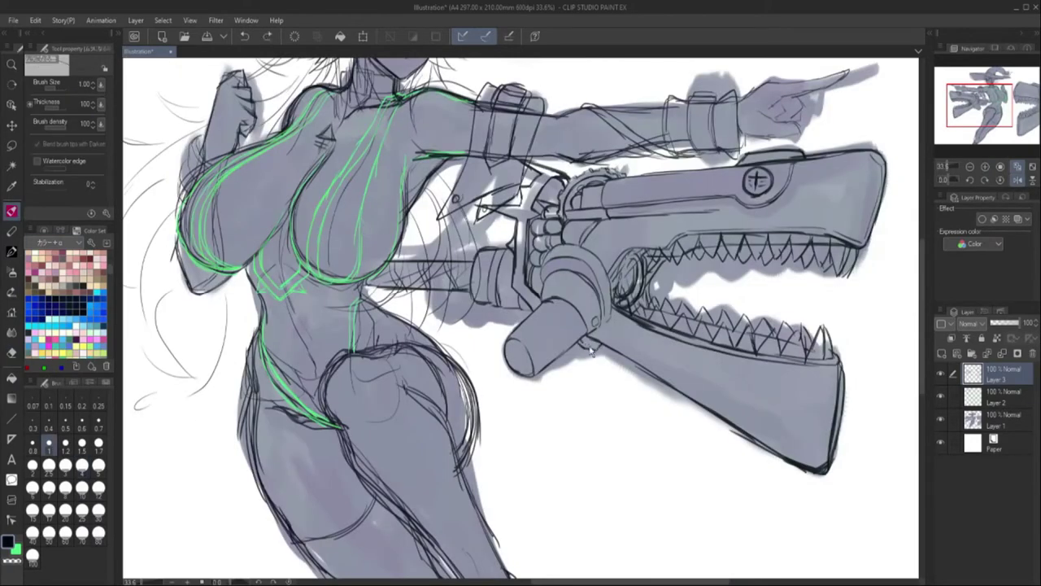
{"action": "key", "text": "h"}
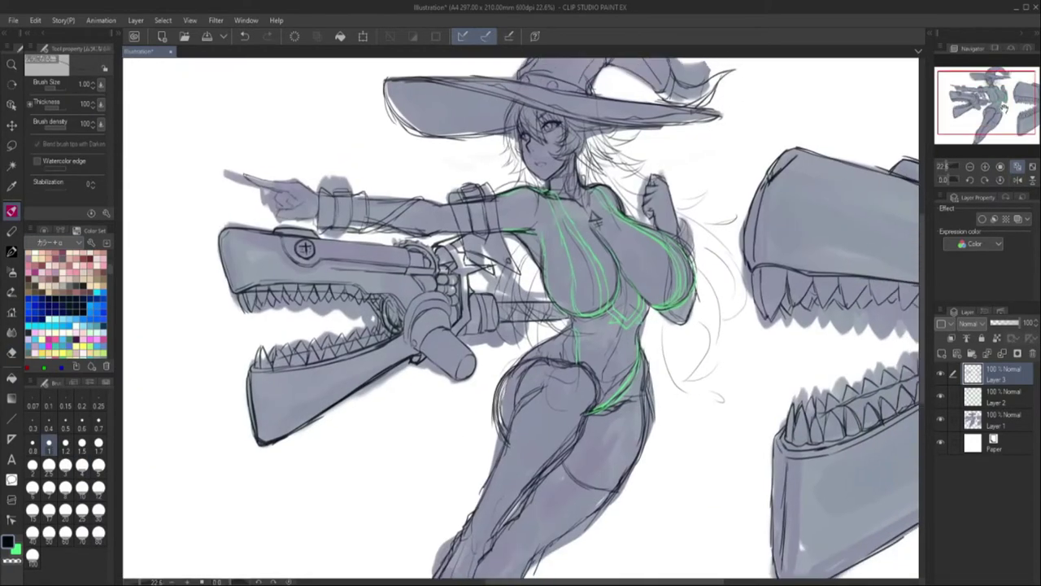
Redraw the witch's mouth as a small open triangular shape on Layer 1 with a 0.50 brush.
{"action": "scroll", "coordinate": [520, 317], "scroll_direction": "up", "scroll_amount": 3}
{"action": "key", "text": "h"}
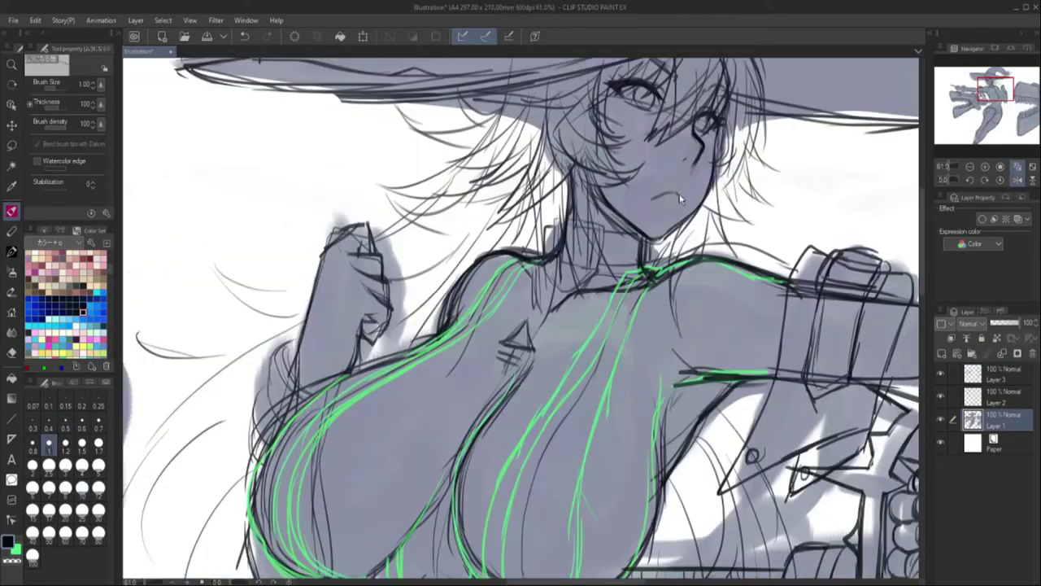
{"action": "left_click", "coordinate": [98, 420]}
{"action": "key", "text": "h"}
{"action": "key", "text": "minus"}
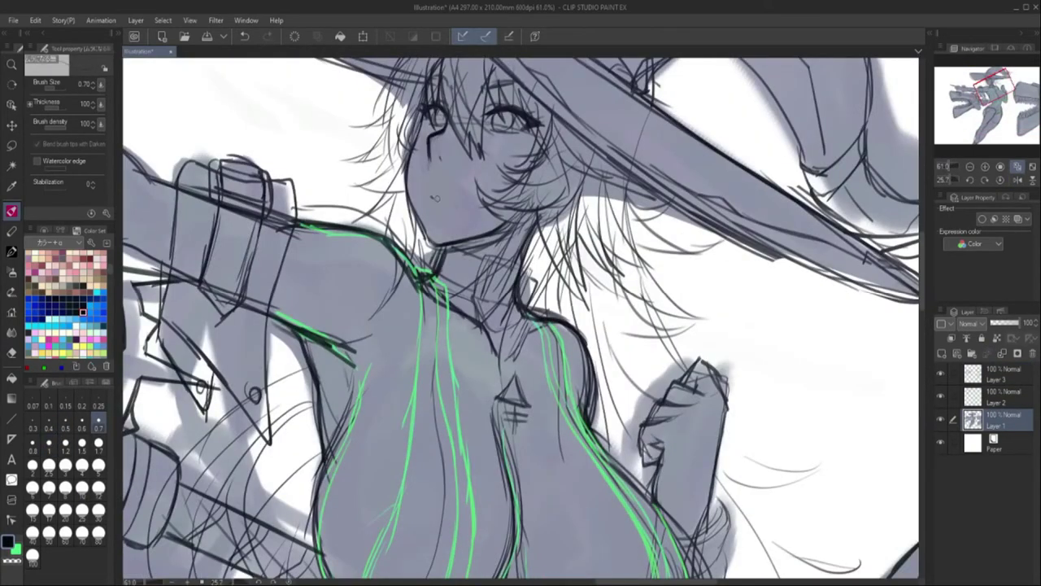
{"action": "left_click", "coordinate": [424, 119]}
{"action": "left_click", "coordinate": [66, 420]}
{"action": "left_click_drag", "start_coordinate": [443, 122], "coordinate": [427, 148]}
{"action": "key", "text": "h"}
{"action": "key", "text": "minus"}
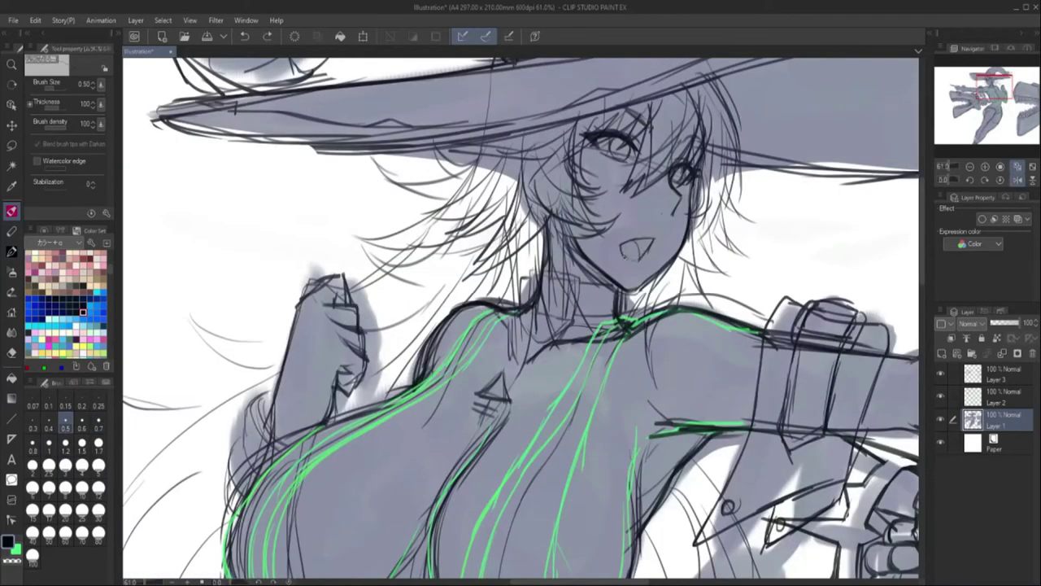
{"action": "key", "text": "h"}
{"action": "key", "text": "h"}
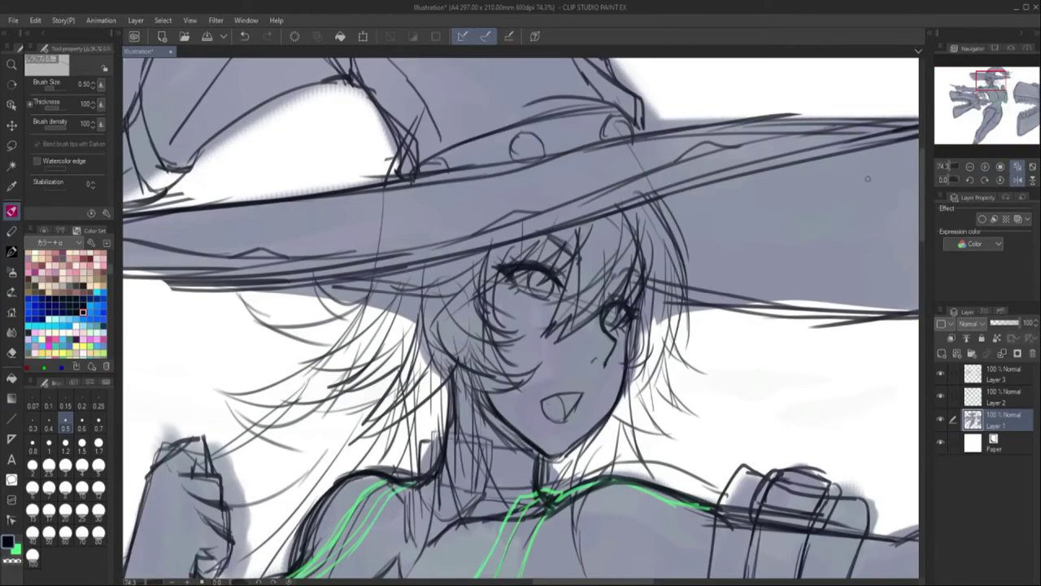
Change the green costume lines on Layer 2 to black.
{"action": "key", "text": "h"}
{"action": "key", "text": "plus"}
{"action": "left_click", "coordinate": [1016, 167]}
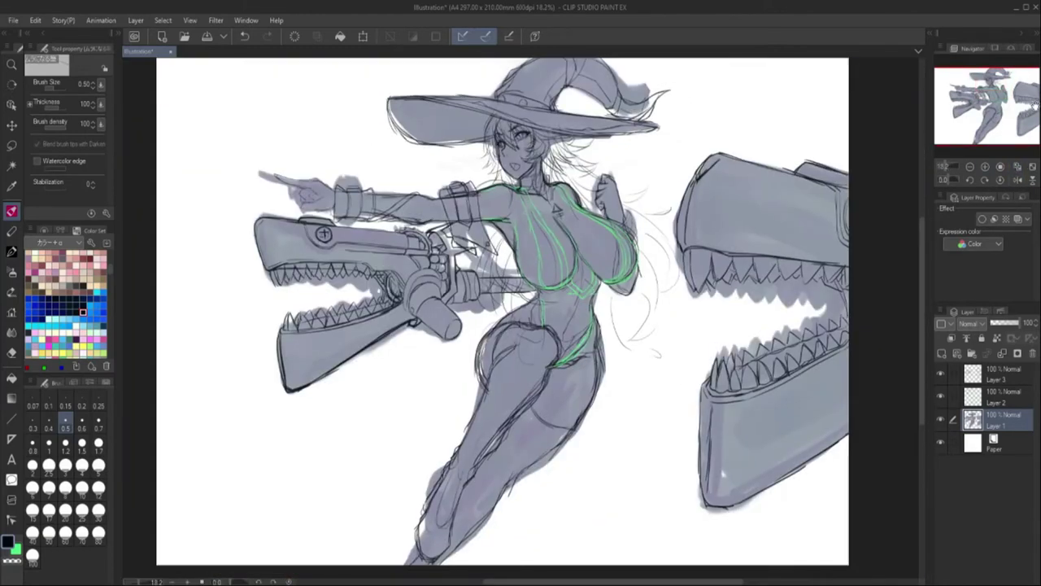
{"action": "left_click", "coordinate": [1000, 397]}
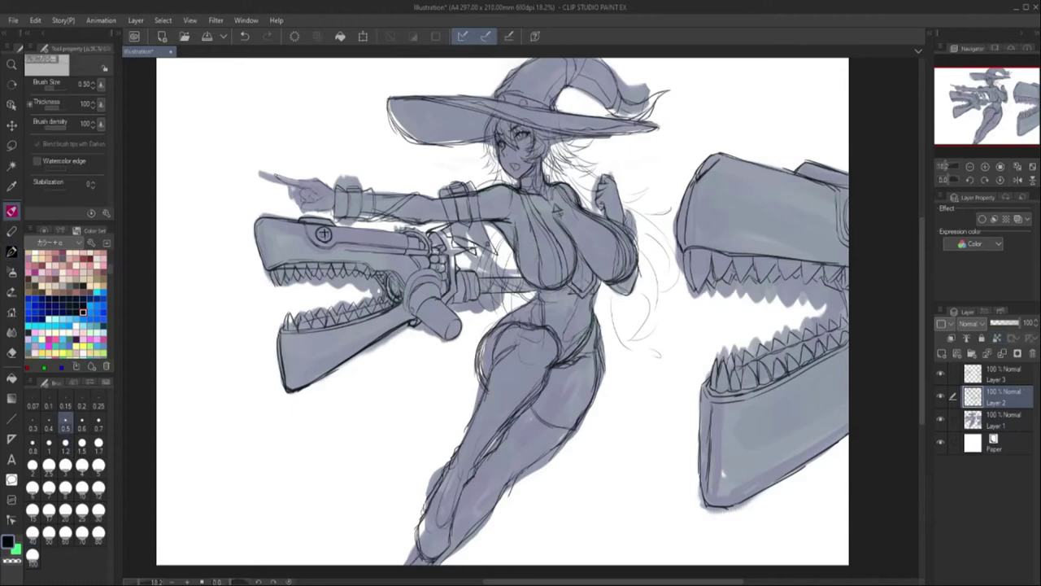
{"action": "scroll", "coordinate": [521, 391], "scroll_direction": "up", "scroll_amount": 3}
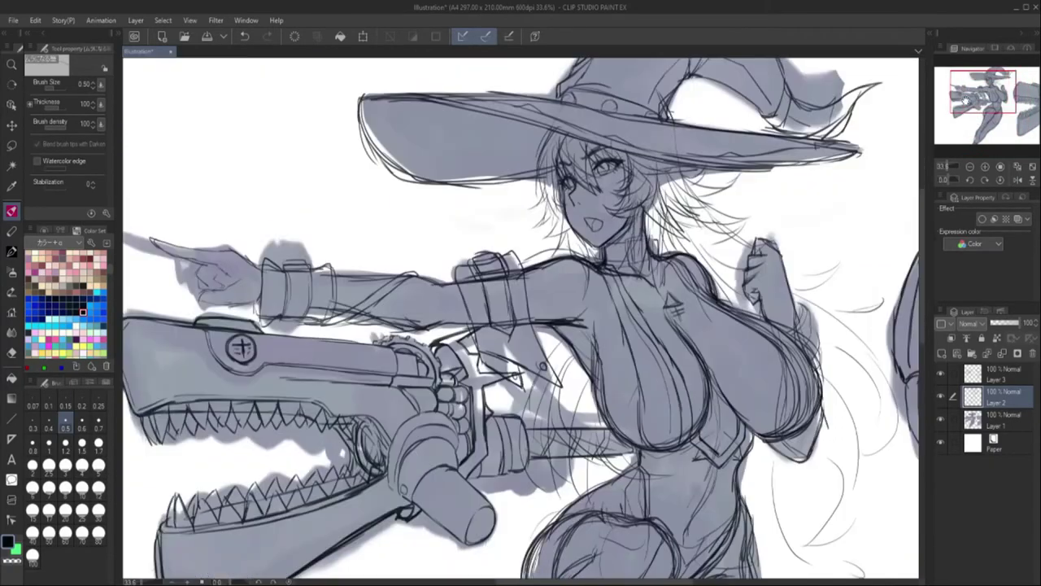
Darken the outline and upper teeth of the larger head on Layer 3 with a 1.00 brush.
{"action": "key", "text": "e"}
{"action": "key", "text": "p"}
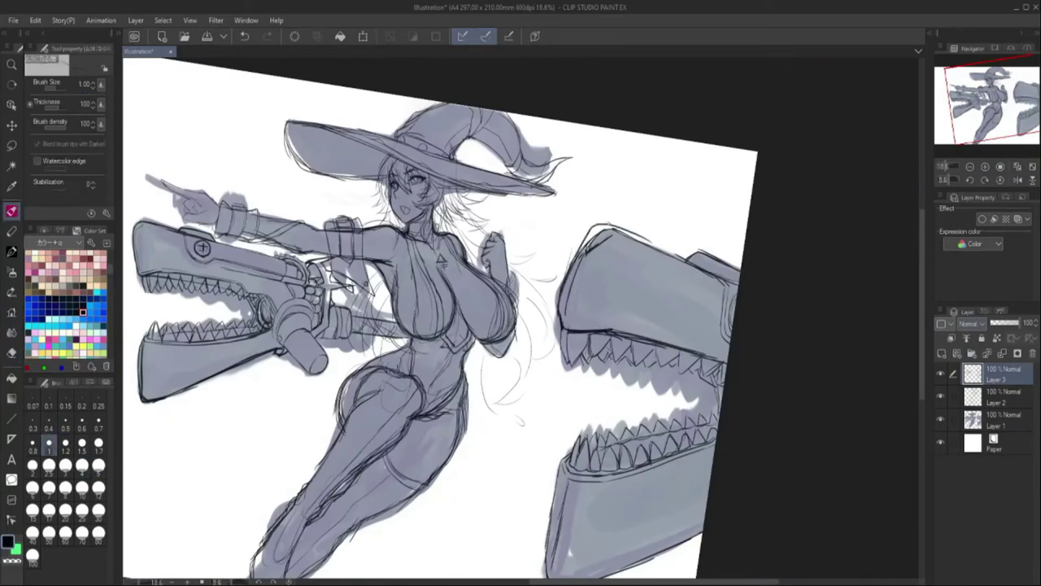
{"action": "key", "text": "ctrl+shift+h"}
{"action": "key", "text": "ctrl+shift+h"}
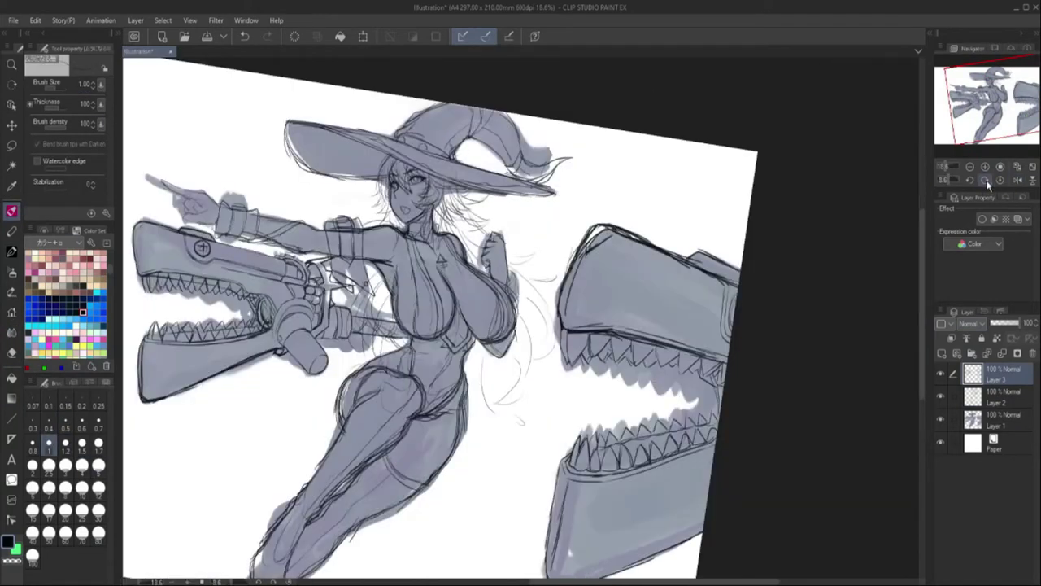
{"action": "key", "text": "ctrl+at"}
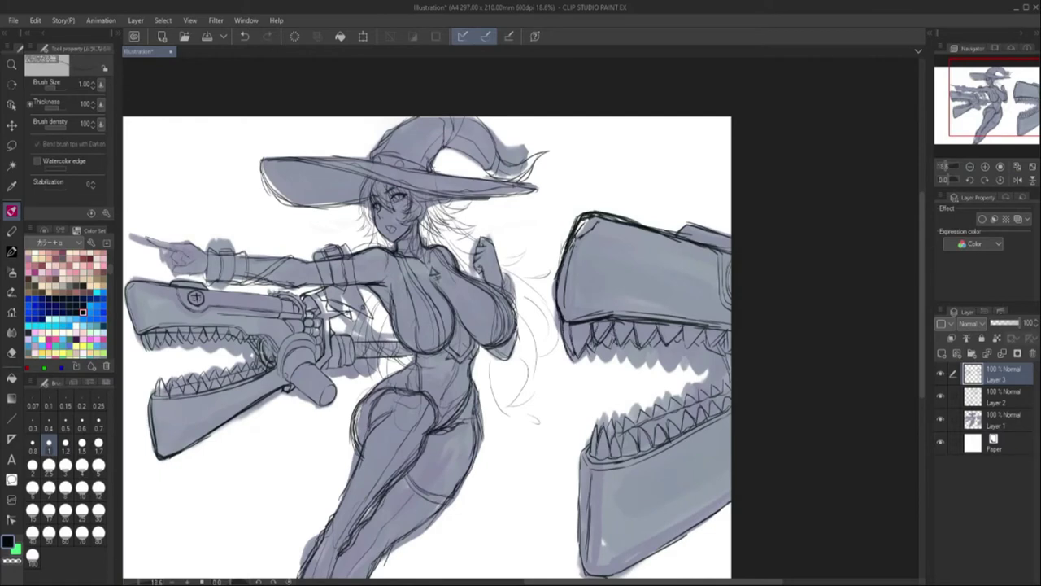
{"action": "key", "text": "ctrl+shift+h"}
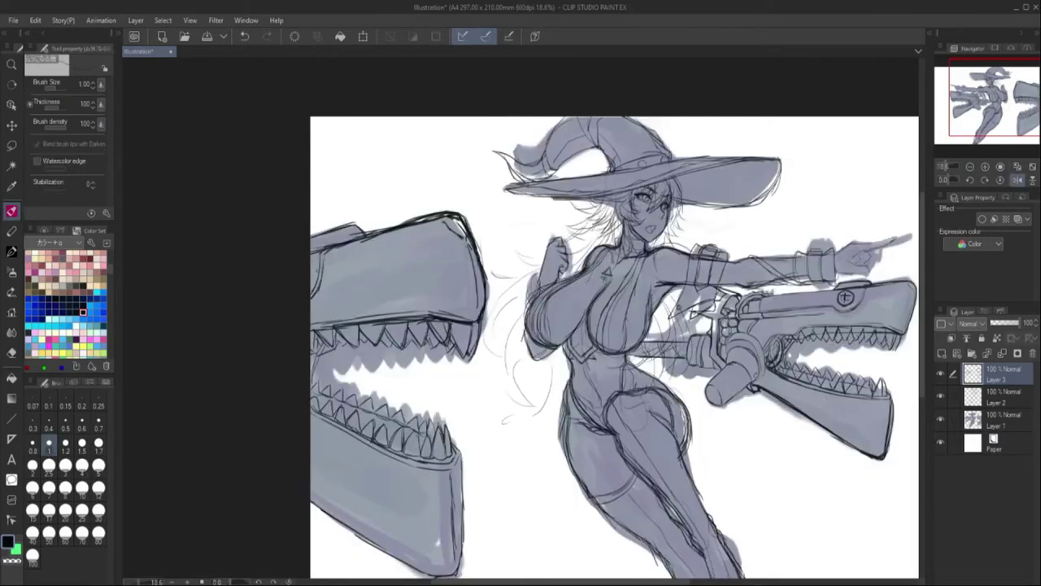
{"action": "key", "text": "ctrl+shift+h"}
{"action": "key", "text": "ctrl+shift+h"}
Sketch long flowing hair strands on Layer 1, falling behind the witch's raised arm and both sides of her torso.
{"action": "key", "text": "alt+bracketleft"}
{"action": "key", "text": "alt+bracketleft"}
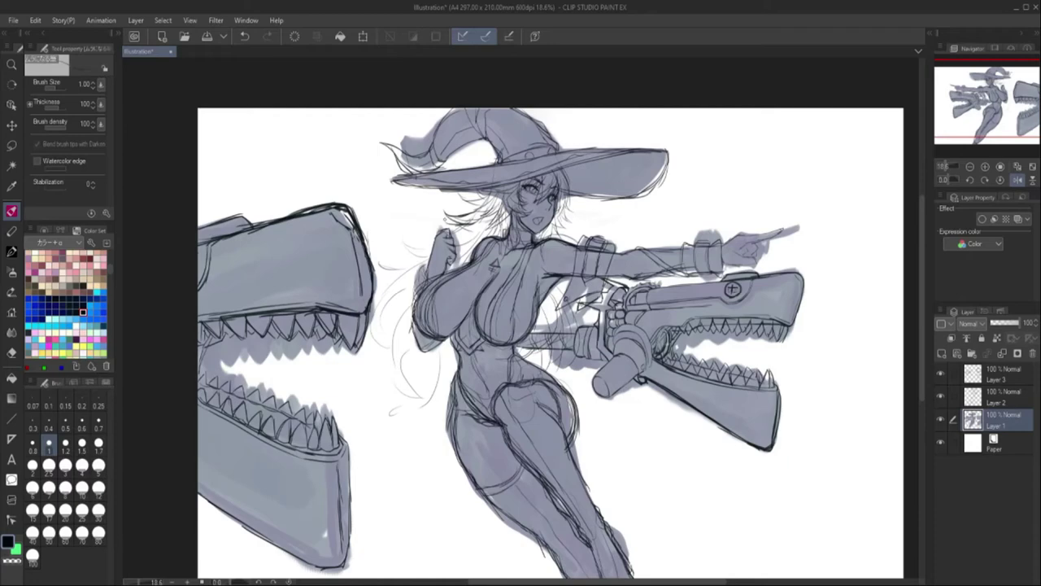
{"action": "mouse_move", "coordinate": [432, 234]}
{"action": "left_mouse_down"}
{"action": "mouse_move", "coordinate": [397, 240]}
{"action": "mouse_move", "coordinate": [384, 415]}
{"action": "left_mouse_up"}
{"action": "left_click_drag", "start_coordinate": [416, 337], "coordinate": [407, 424]}
{"action": "left_click_drag", "start_coordinate": [550, 303], "coordinate": [576, 382]}
{"action": "left_click_drag", "start_coordinate": [452, 341], "coordinate": [441, 378]}
{"action": "key", "text": "ctrl+shift+h"}
Add hair locks along both sides of the face and under the hat brim.
{"action": "scroll", "coordinate": [521, 212], "scroll_direction": "up", "scroll_amount": 5}
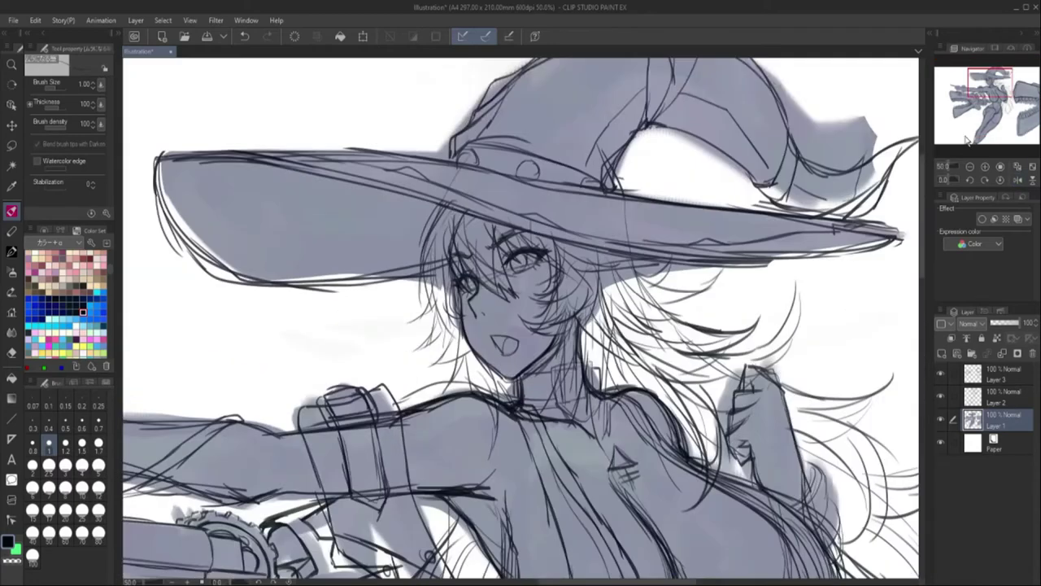
{"action": "left_click_drag", "start_coordinate": [439, 138], "coordinate": [415, 252]}
{"action": "left_click_drag", "start_coordinate": [431, 191], "coordinate": [456, 259]}
{"action": "left_click_drag", "start_coordinate": [439, 140], "coordinate": [419, 203]}
{"action": "left_click_drag", "start_coordinate": [601, 179], "coordinate": [520, 252]}
{"action": "left_click_drag", "start_coordinate": [642, 179], "coordinate": [565, 271]}
{"action": "left_click_drag", "start_coordinate": [521, 254], "coordinate": [561, 384]}
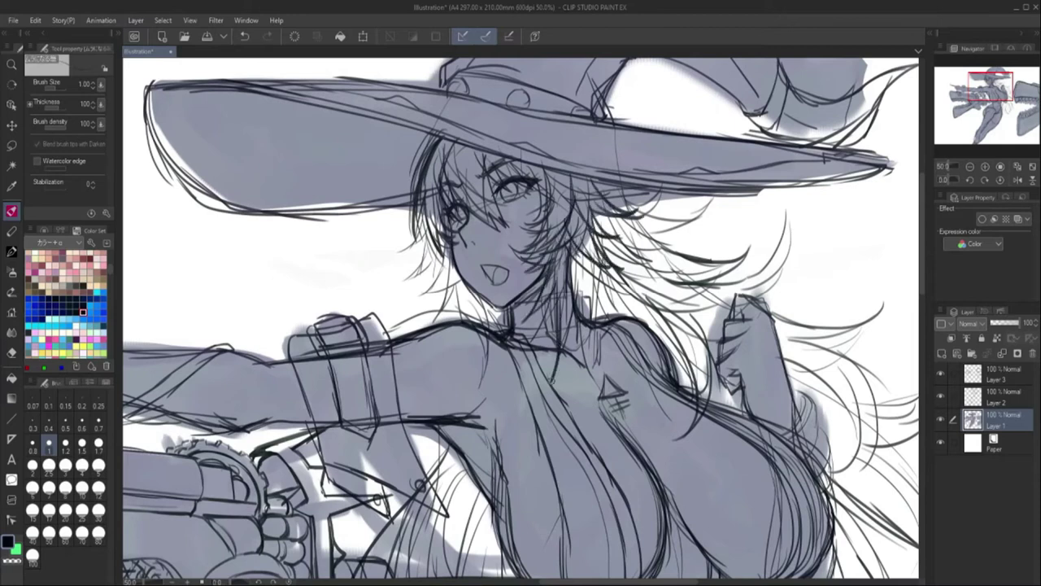
Draw pointed hair locks hanging over the neck and shoulders, plus extra strands beneath the brim.
{"action": "left_click_drag", "start_coordinate": [587, 247], "coordinate": [605, 356]}
{"action": "left_click_drag", "start_coordinate": [563, 293], "coordinate": [570, 349]}
{"action": "left_click_drag", "start_coordinate": [444, 281], "coordinate": [477, 397]}
{"action": "left_click_drag", "start_coordinate": [498, 308], "coordinate": [472, 392]}
{"action": "left_click_drag", "start_coordinate": [491, 145], "coordinate": [470, 212]}
{"action": "left_click_drag", "start_coordinate": [641, 158], "coordinate": [614, 207]}
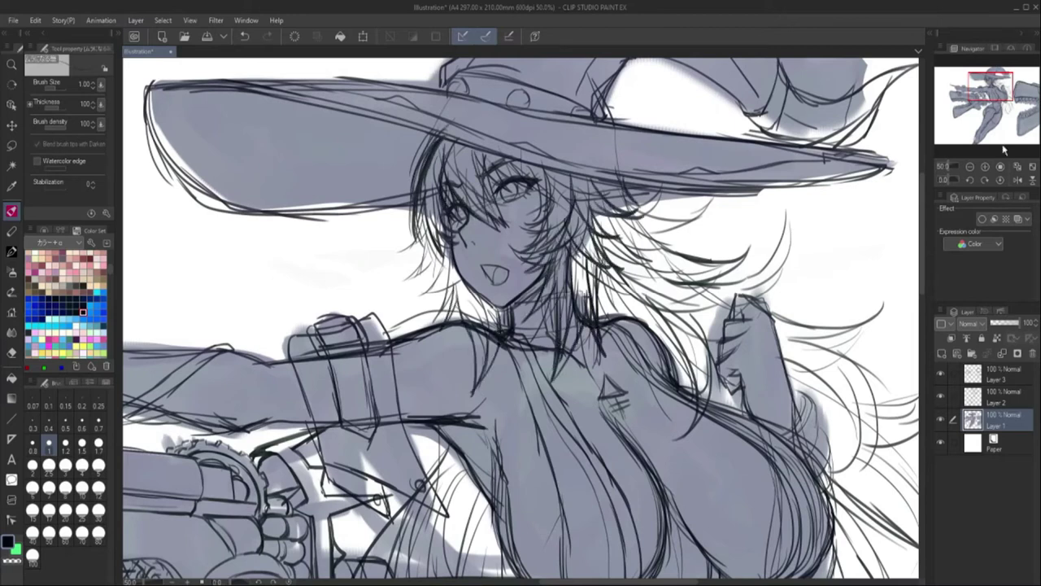
Add a studded strap to the hat and define the extended and curled fingers of the pointing hand.
{"action": "key", "text": "ctrl+shift+h"}
{"action": "key", "text": "ctrl+0"}
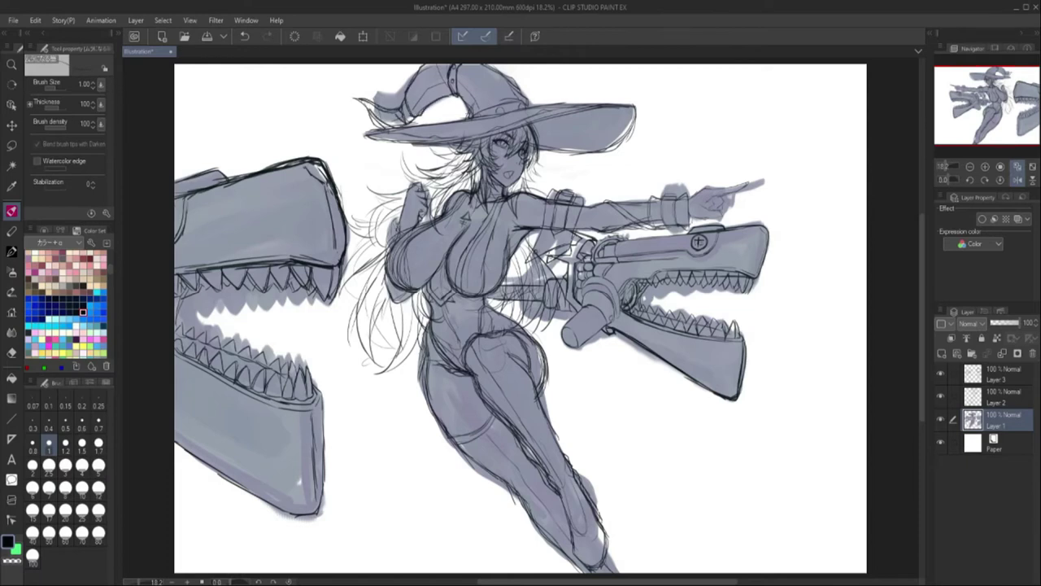
{"action": "key", "text": "ctrl+shift+h"}
{"action": "key", "text": "ctrl+shift+h"}
{"action": "scroll", "coordinate": [480, 334], "scroll_direction": "up", "scroll_amount": 3}
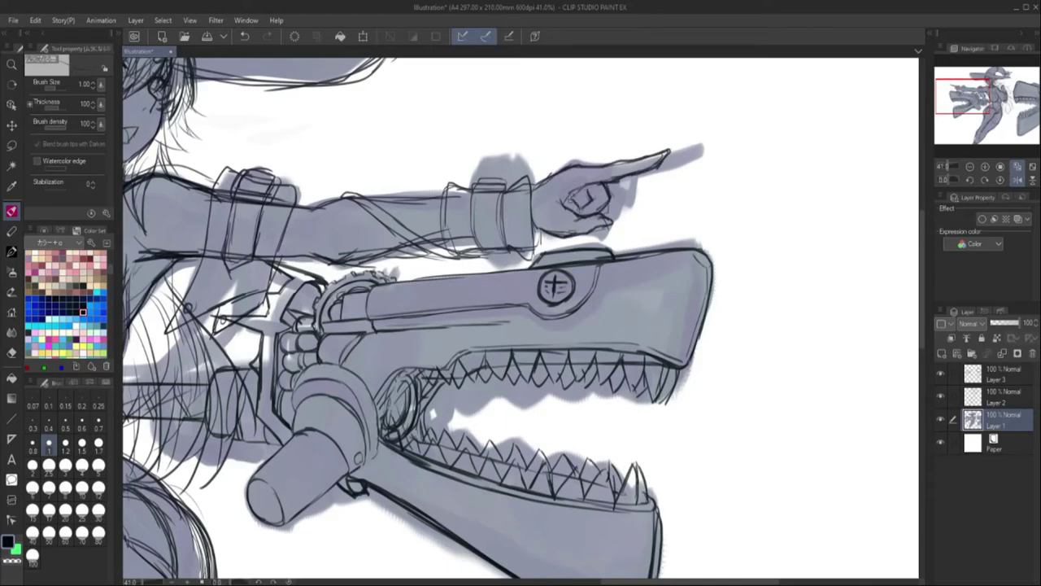
{"action": "scroll", "coordinate": [521, 317], "scroll_direction": "down", "scroll_amount": 3}
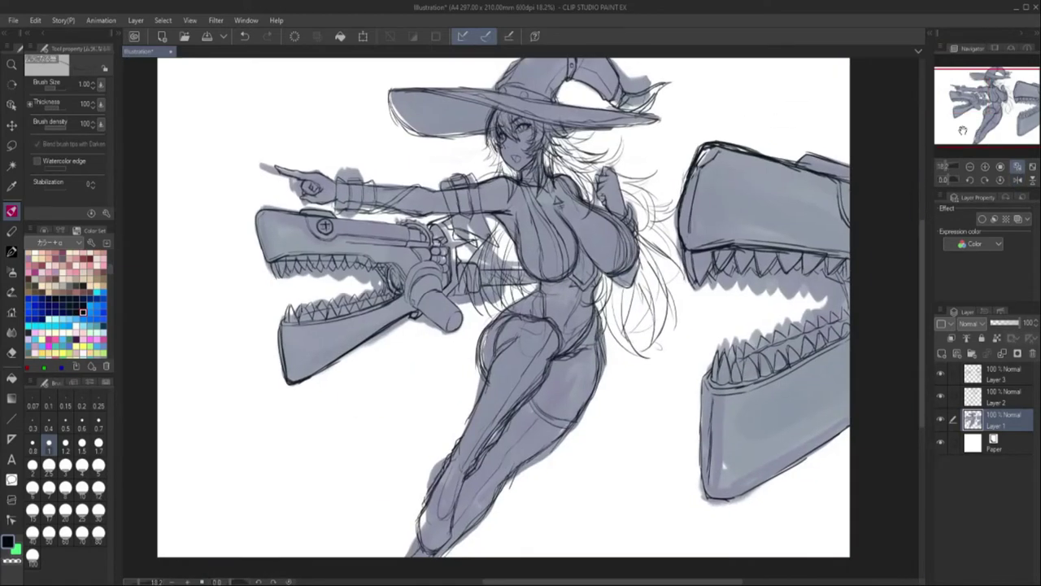
Draw double stocking bands around both thighs and small loops beside the nearer thigh.
{"action": "scroll", "coordinate": [488, 366], "scroll_direction": "up", "scroll_amount": 3}
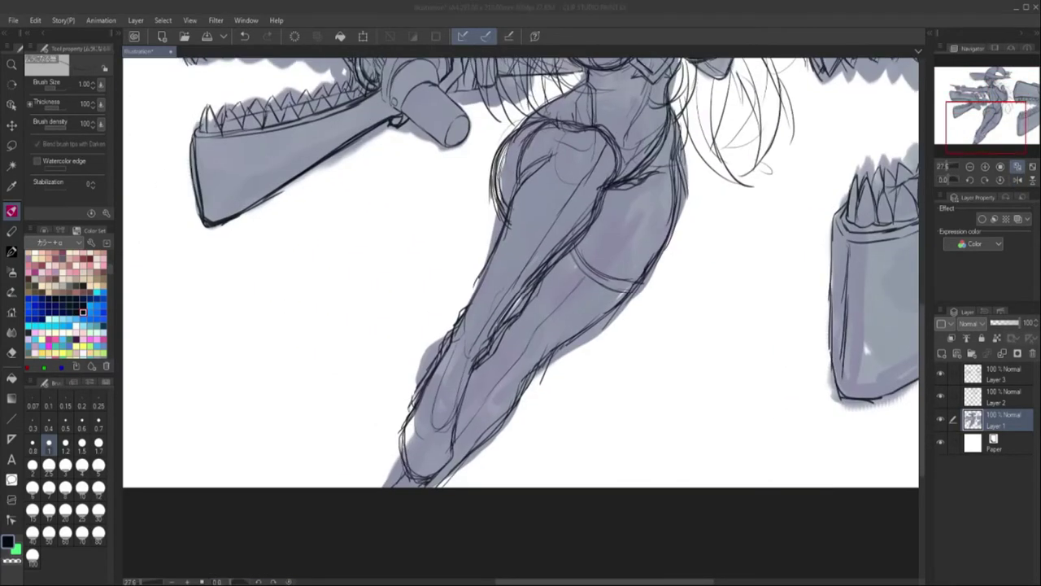
{"action": "left_click_drag", "start_coordinate": [505, 221], "coordinate": [515, 247]}
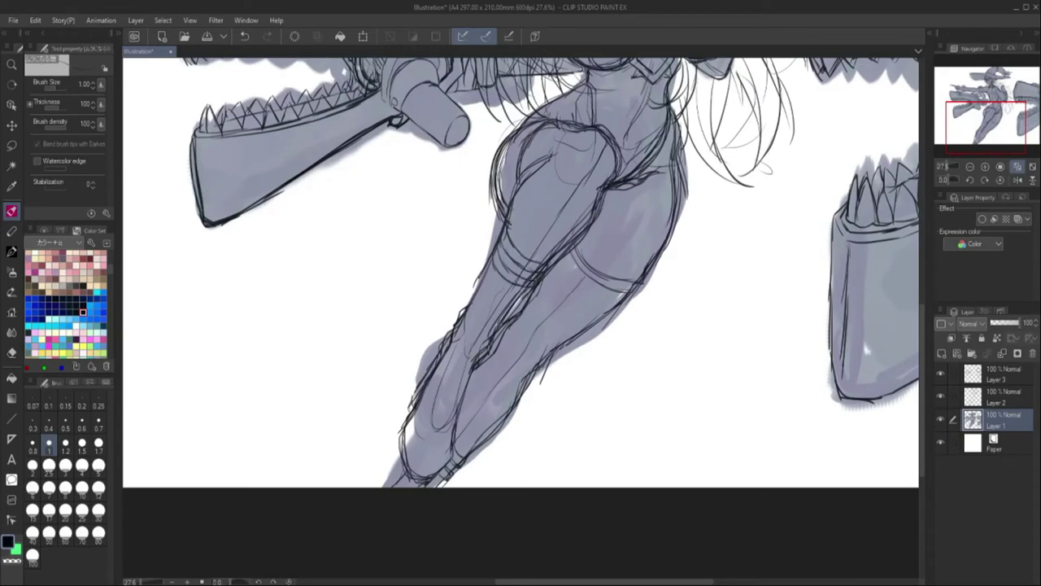
{"action": "left_click_drag", "start_coordinate": [574, 244], "coordinate": [631, 293]}
{"action": "left_click_drag", "start_coordinate": [536, 285], "coordinate": [521, 407]}
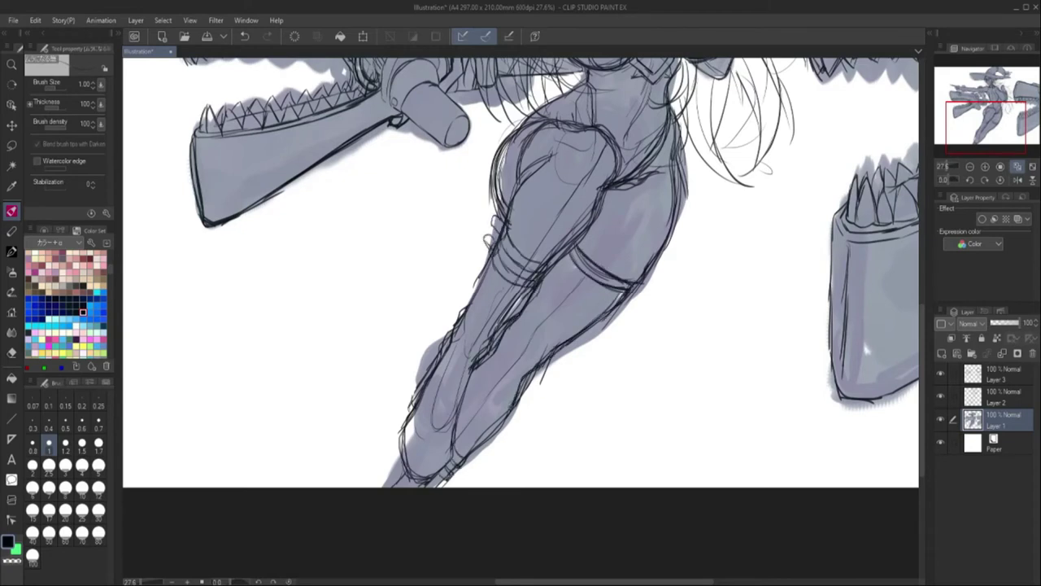
{"action": "scroll", "coordinate": [520, 273], "scroll_direction": "down", "scroll_amount": 2}
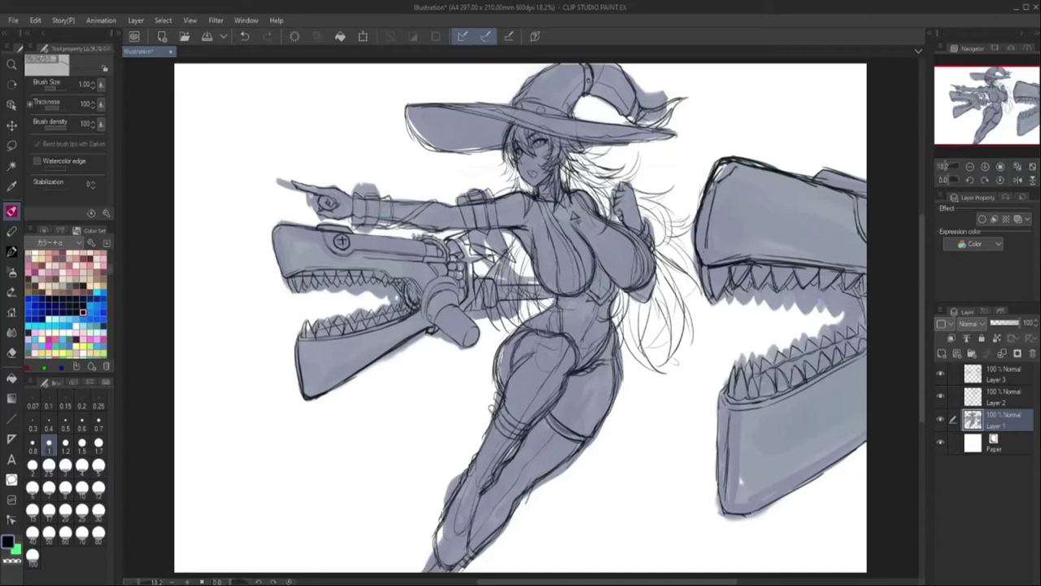
Group the sketch layers into a blue-tinted folder Sketch A at 19% opacity, and add a folder Sketch B containing a new layer above it.
{"action": "key", "text": "ctrl+g"}
{"action": "key", "text": "F5"}
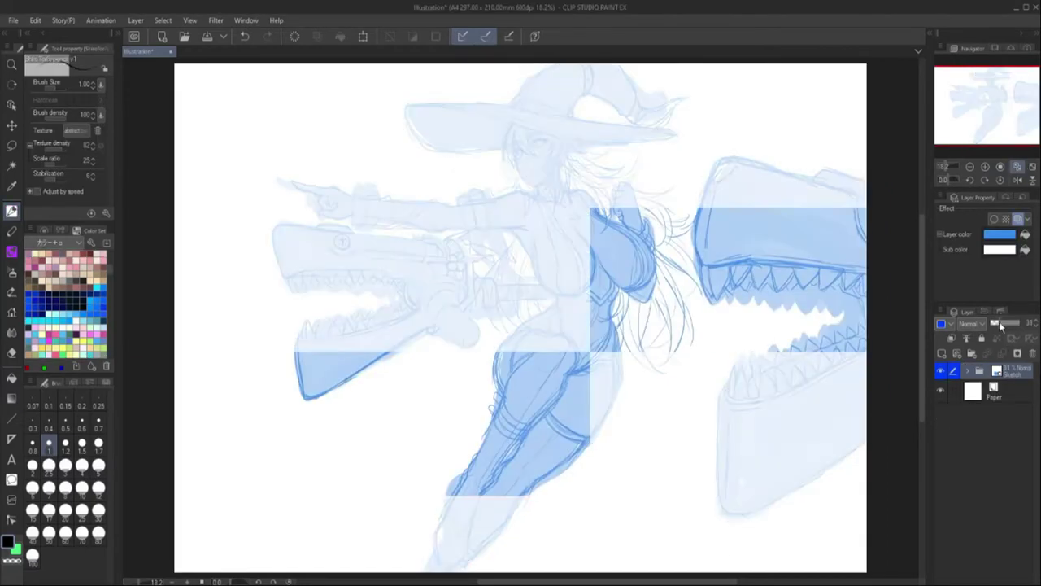
{"action": "left_click", "coordinate": [1008, 372]}
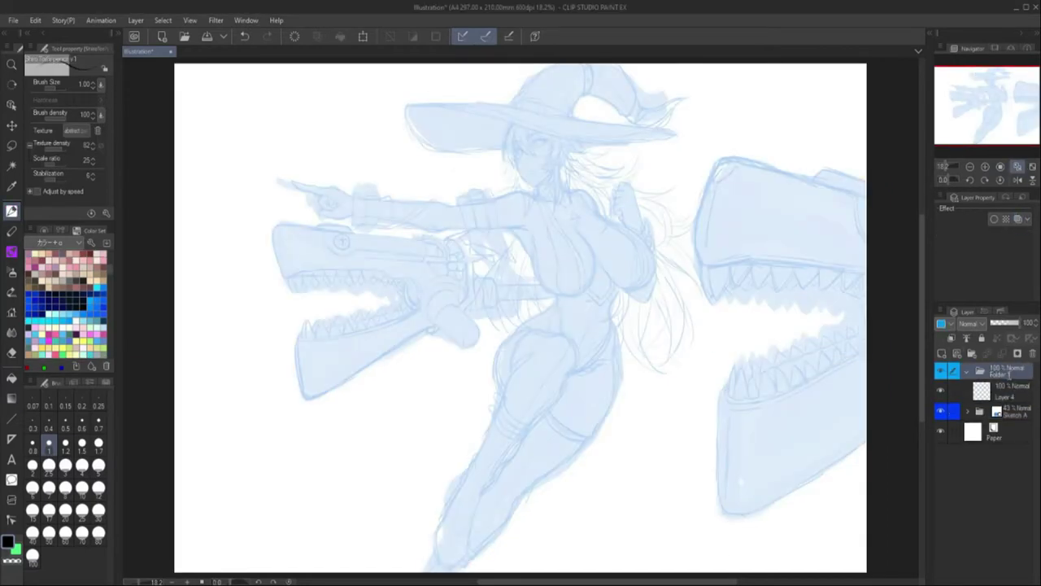
{"action": "left_click", "coordinate": [1009, 411]}
{"action": "left_click", "coordinate": [996, 323]}
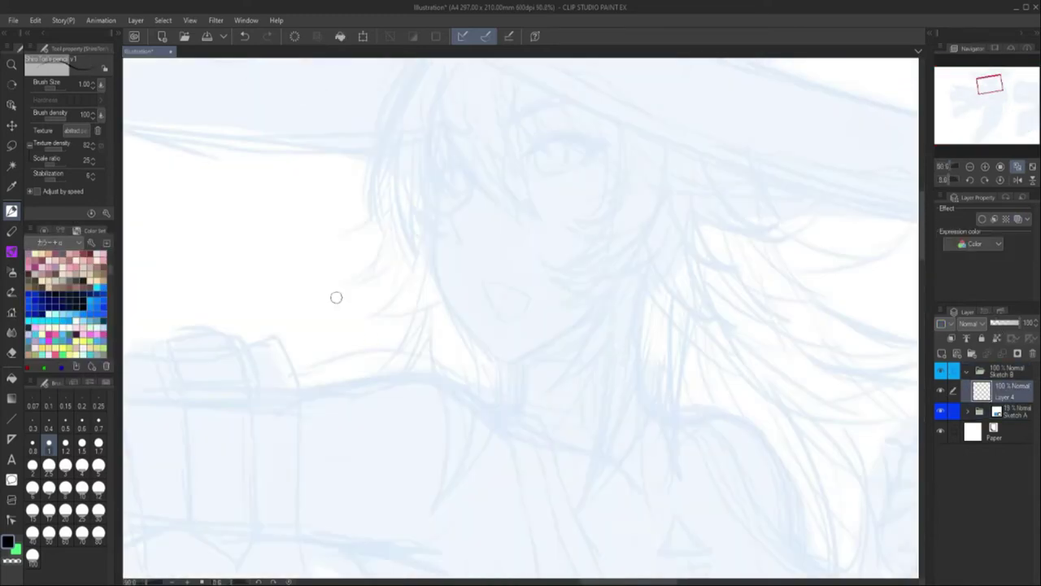
{"action": "left_click_drag", "start_coordinate": [244, 174], "coordinate": [258, 266]}
{"action": "left_click_drag", "start_coordinate": [290, 210], "coordinate": [319, 268]}
{"action": "key", "text": "ctrl+z"}
{"action": "key", "text": "ctrl+z"}
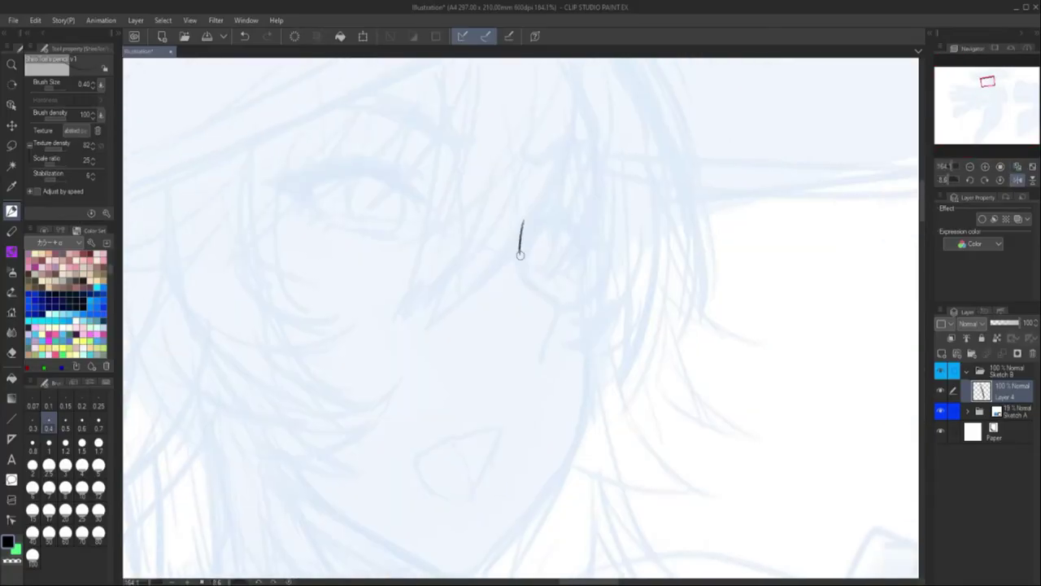
{"action": "mouse_move", "coordinate": [518, 219]}
{"action": "left_mouse_down"}
{"action": "mouse_move", "coordinate": [496, 356]}
{"action": "mouse_move", "coordinate": [476, 202]}
{"action": "left_mouse_up"}
{"action": "key", "text": "ctrl+z"}
Line the face contour from temple to chin and jaw, plus the nose and nostril, with a 0.40 brush.
{"action": "left_click_drag", "start_coordinate": [521, 342], "coordinate": [435, 261]}
{"action": "mouse_move", "coordinate": [367, 122]}
{"action": "left_mouse_down"}
{"action": "mouse_move", "coordinate": [366, 233]}
{"action": "mouse_move", "coordinate": [453, 469]}
{"action": "mouse_move", "coordinate": [644, 418]}
{"action": "left_mouse_up"}
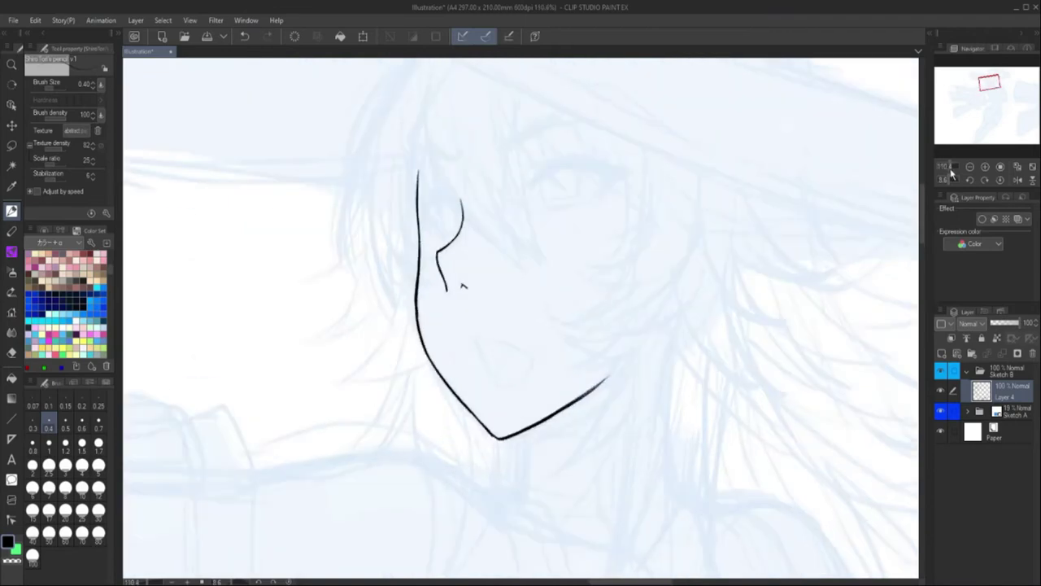
{"action": "key", "text": "h"}
Draw the open mouth with its inner teeth and tongue lines on a new layer.
{"action": "key", "text": "ctrl+shift+n"}
{"action": "mouse_move", "coordinate": [446, 276]}
{"action": "left_mouse_down"}
{"action": "mouse_move", "coordinate": [471, 277]}
{"action": "mouse_move", "coordinate": [464, 306]}
{"action": "left_mouse_up"}
{"action": "mouse_move", "coordinate": [475, 293]}
{"action": "left_mouse_down"}
{"action": "mouse_move", "coordinate": [498, 260]}
{"action": "mouse_move", "coordinate": [488, 252]}
{"action": "left_mouse_up"}
{"action": "key", "text": "h"}
{"action": "left_click", "coordinate": [49, 442]}
Sketch thin outlines of both eyes on a new layer with a 0.25 brush.
{"action": "key", "text": "ctrl+shift+n"}
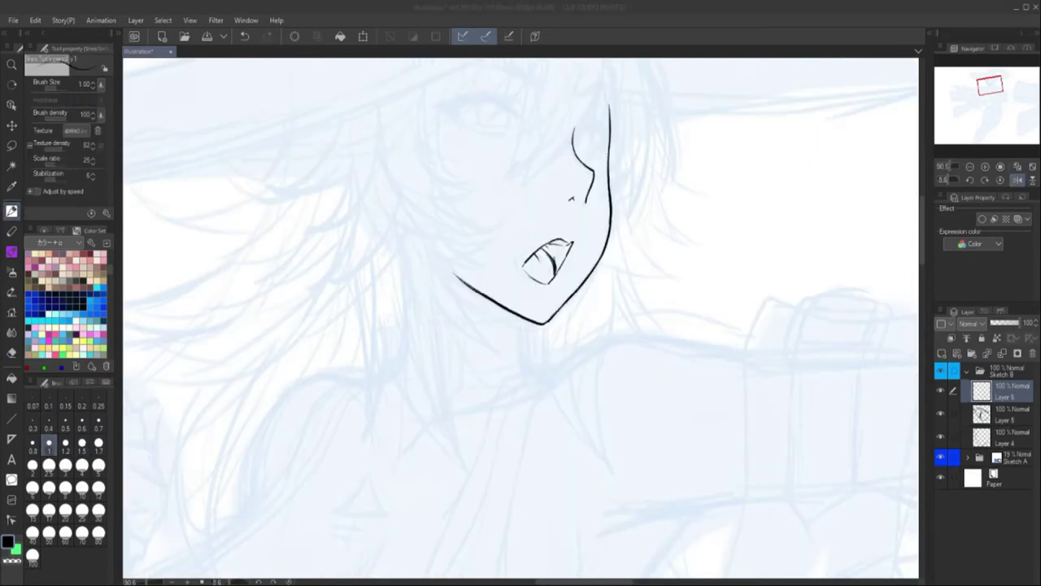
{"action": "key", "text": "h"}
{"action": "scroll", "coordinate": [520, 318], "scroll_direction": "up", "scroll_amount": 3}
{"action": "left_click", "coordinate": [99, 406]}
{"action": "mouse_move", "coordinate": [528, 158]}
{"action": "left_mouse_down"}
{"action": "mouse_move", "coordinate": [608, 135]}
{"action": "mouse_move", "coordinate": [651, 149]}
{"action": "left_mouse_up"}
{"action": "left_click_drag", "start_coordinate": [618, 244], "coordinate": [650, 249]}
{"action": "mouse_move", "coordinate": [641, 184]}
{"action": "left_mouse_down"}
{"action": "mouse_move", "coordinate": [568, 193]}
{"action": "mouse_move", "coordinate": [591, 189]}
{"action": "left_mouse_up"}
{"action": "key", "text": "h"}
{"action": "key", "text": "h"}
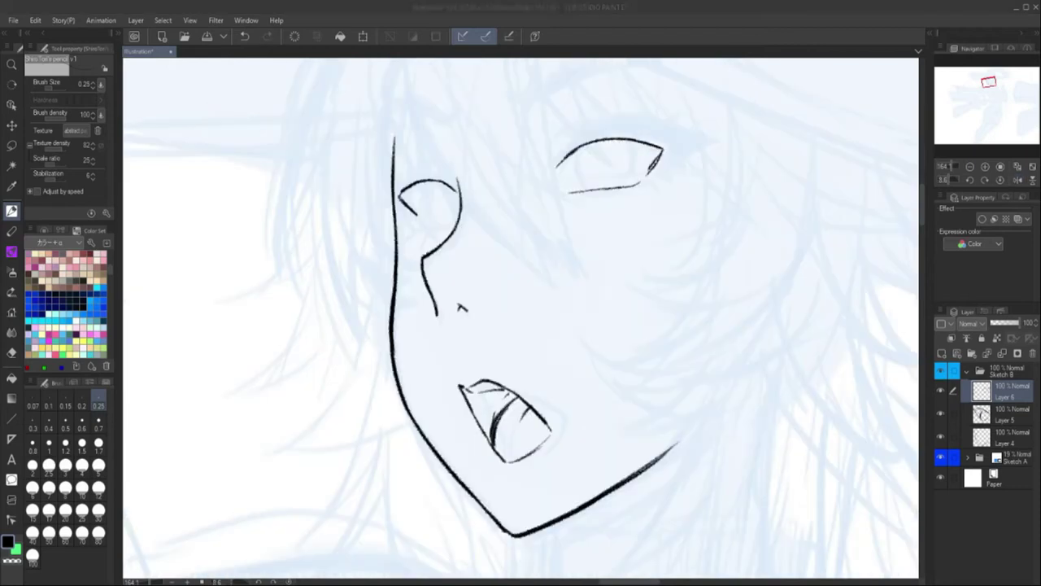
{"action": "left_click_drag", "start_coordinate": [432, 221], "coordinate": [452, 219]}
Thicken the upper lash lines of both eyes into heavy dark strokes on another new layer.
{"action": "key", "text": "ctrl+shift+n"}
{"action": "left_click", "coordinate": [81, 428]}
{"action": "mouse_move", "coordinate": [550, 165]}
{"action": "left_mouse_down"}
{"action": "mouse_move", "coordinate": [683, 148]}
{"action": "mouse_move", "coordinate": [647, 177]}
{"action": "left_mouse_up"}
{"action": "left_click_drag", "start_coordinate": [546, 166], "coordinate": [693, 134]}
{"action": "left_click_drag", "start_coordinate": [399, 190], "coordinate": [457, 180]}
{"action": "key", "text": "h"}
{"action": "mouse_move", "coordinate": [588, 180]}
{"action": "left_mouse_down"}
{"action": "mouse_move", "coordinate": [651, 185]}
{"action": "mouse_move", "coordinate": [626, 215]}
{"action": "left_mouse_up"}
{"action": "key", "text": "h"}
Refine the outer lash corner and lower lid of the nearer eye and start both eyelid creases with a 0.50 brush.
{"action": "key", "text": "bracketleft"}
{"action": "left_click_drag", "start_coordinate": [665, 171], "coordinate": [685, 152]}
{"action": "left_click_drag", "start_coordinate": [582, 195], "coordinate": [642, 184]}
{"action": "left_click_drag", "start_coordinate": [538, 167], "coordinate": [611, 126]}
{"action": "left_click_drag", "start_coordinate": [453, 171], "coordinate": [415, 168]}
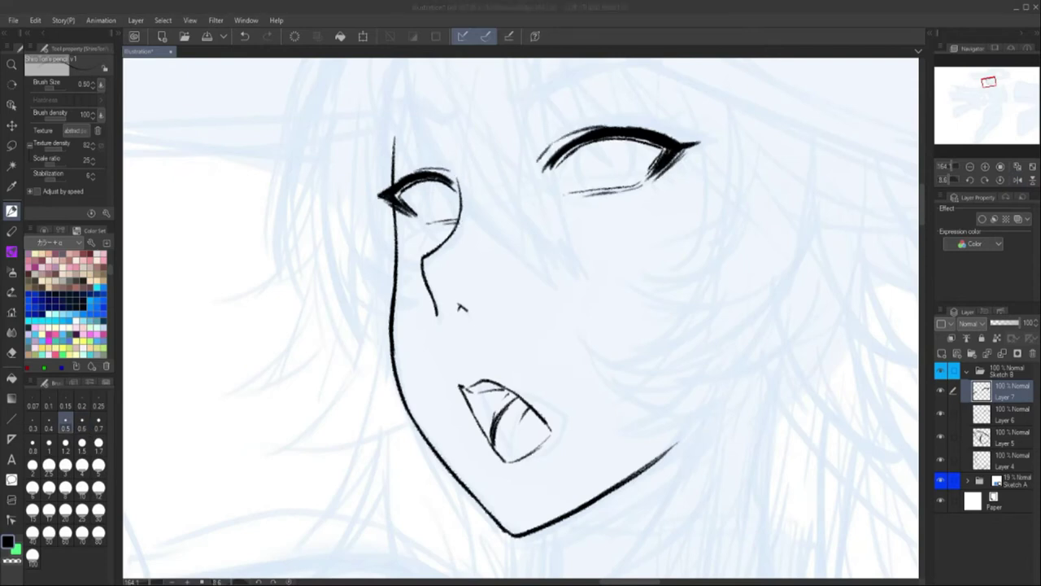
Extend the curved eyelid crease above the nearer eye out to its outer lash.
{"action": "key", "text": "h"}
{"action": "key", "text": "h"}
{"action": "mouse_move", "coordinate": [547, 129]}
{"action": "left_mouse_down"}
{"action": "mouse_move", "coordinate": [583, 100]}
{"action": "mouse_move", "coordinate": [685, 81]}
{"action": "left_mouse_up"}
{"action": "left_click_drag", "start_coordinate": [646, 82], "coordinate": [709, 97]}
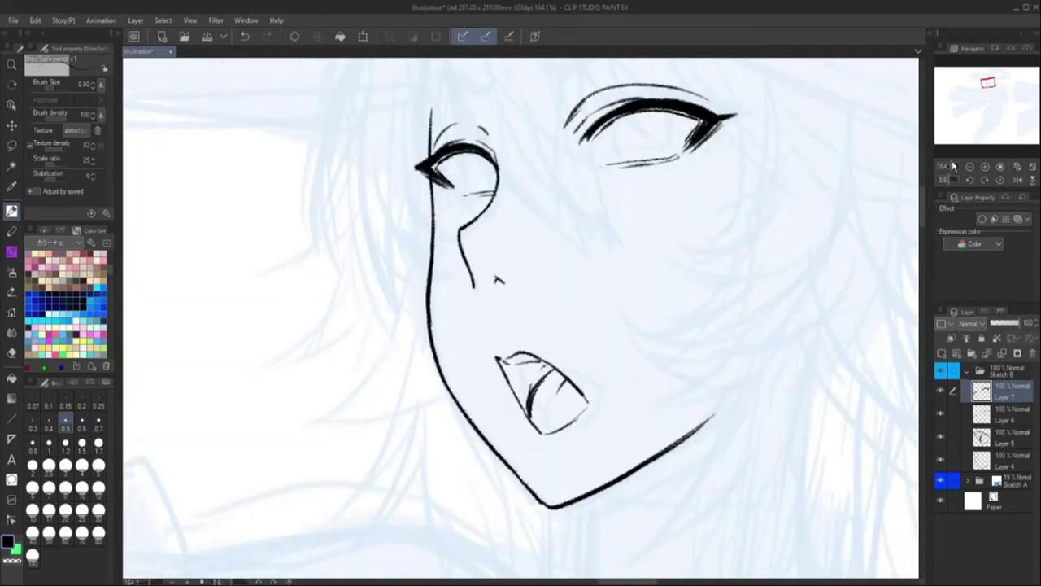
Draw flared upper eyelashes at the outer corners of both eyes and short lashes along their lower lids.
{"action": "scroll", "coordinate": [953, 165], "scroll_direction": "down", "scroll_amount": 2}
{"action": "key", "text": "h"}
{"action": "key", "text": "h"}
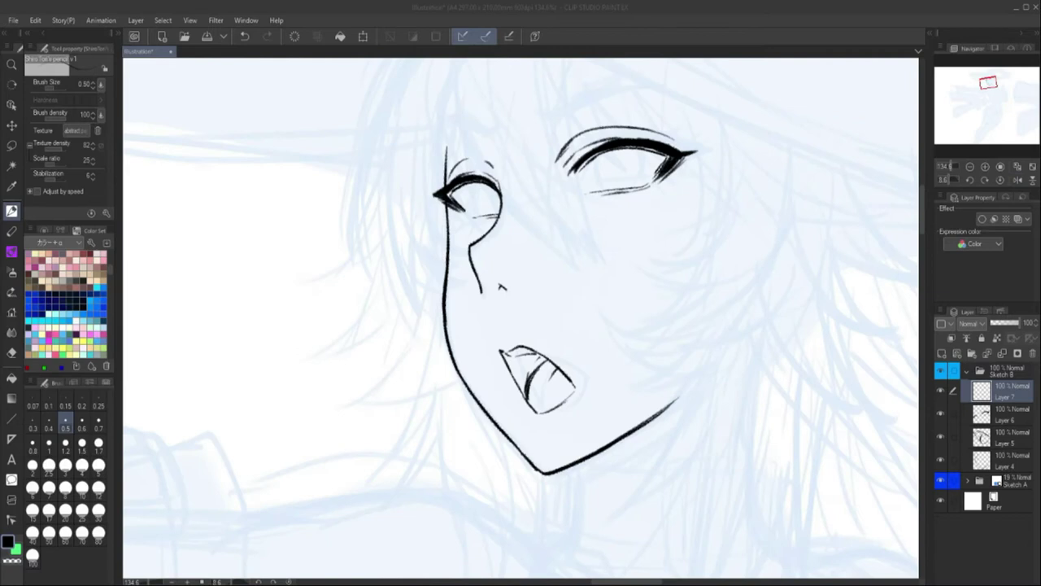
{"action": "left_click_drag", "start_coordinate": [665, 148], "coordinate": [701, 129]}
{"action": "key", "text": "h"}
{"action": "left_click_drag", "start_coordinate": [600, 194], "coordinate": [621, 184]}
{"action": "key", "text": "h"}
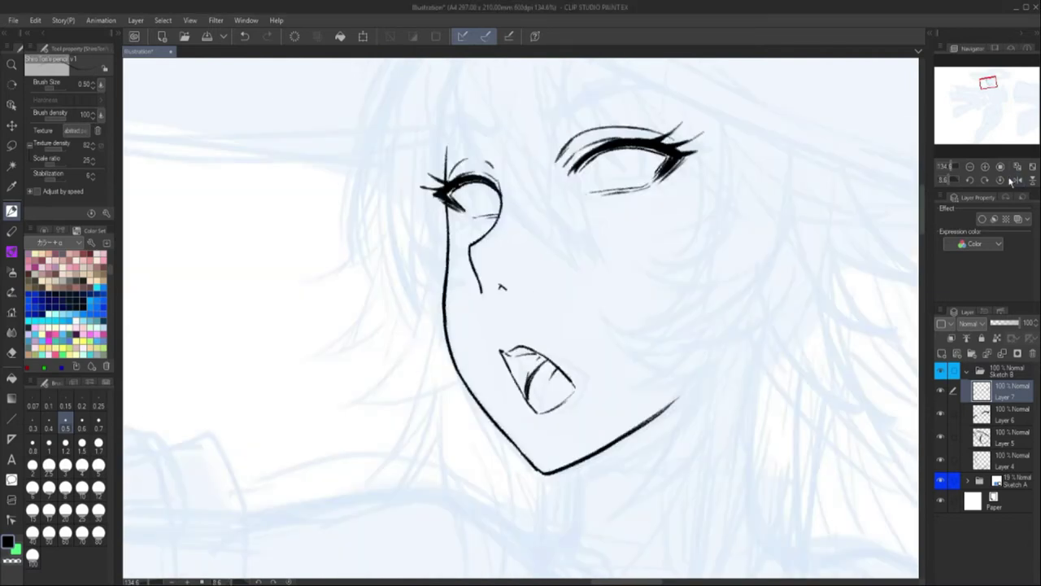
Draw round irises in both eyes and fill them with pupils and inner highlight lines.
{"action": "left_click_drag", "start_coordinate": [467, 213], "coordinate": [496, 210]}
{"action": "left_click_drag", "start_coordinate": [639, 155], "coordinate": [600, 163]}
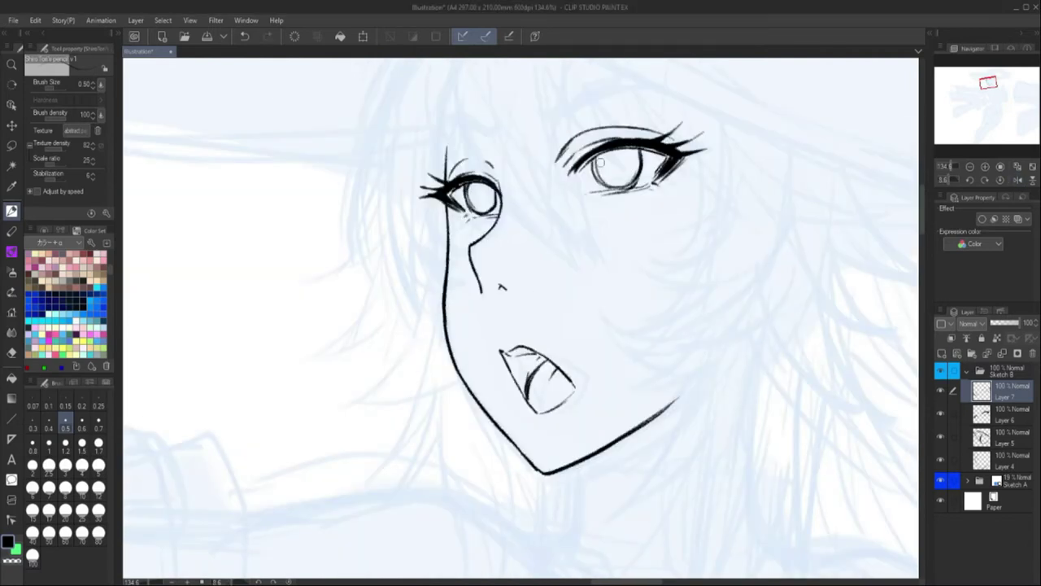
{"action": "left_click_drag", "start_coordinate": [472, 187], "coordinate": [491, 200]}
{"action": "mouse_move", "coordinate": [598, 162]}
{"action": "left_mouse_down"}
{"action": "mouse_move", "coordinate": [638, 155]}
{"action": "mouse_move", "coordinate": [634, 172]}
{"action": "left_mouse_up"}
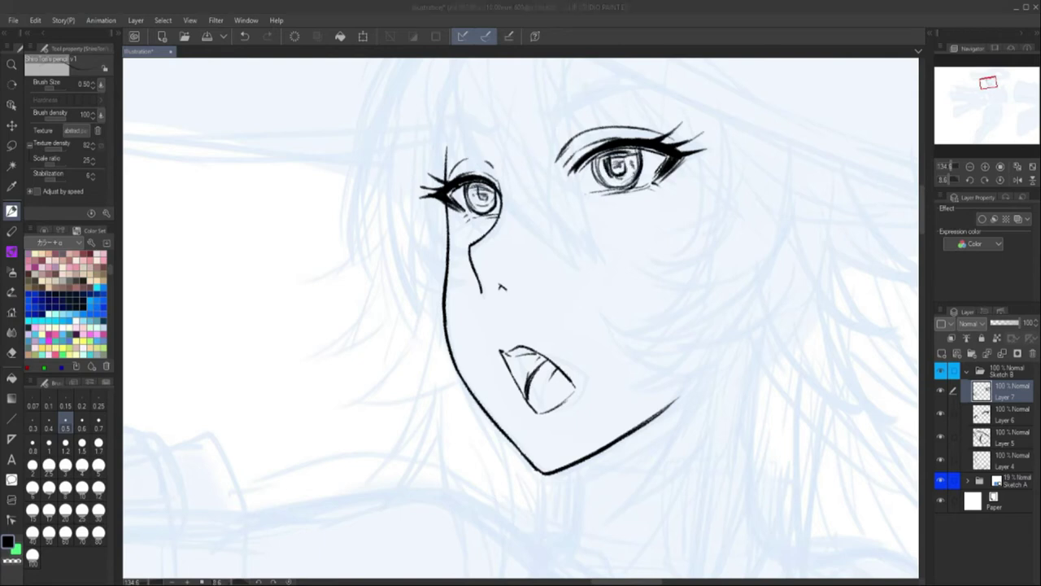
Draw both eyebrows and a short shadow line beneath the lower lip.
{"action": "key", "text": "h"}
{"action": "left_click_drag", "start_coordinate": [244, 344], "coordinate": [353, 244]}
{"action": "left_click_drag", "start_coordinate": [392, 205], "coordinate": [405, 157]}
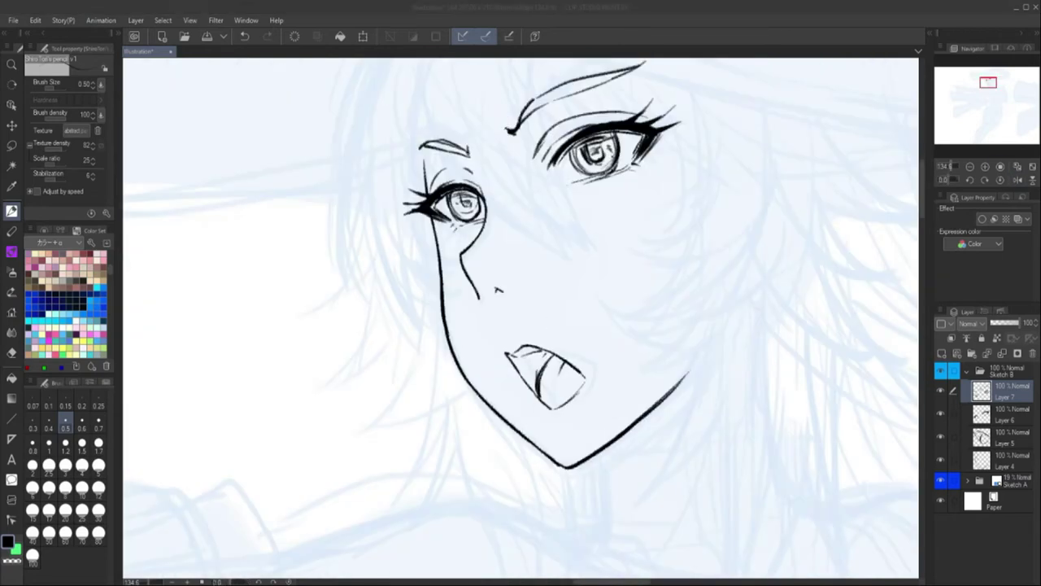
{"action": "left_click_drag", "start_coordinate": [537, 422], "coordinate": [574, 432]}
{"action": "scroll", "coordinate": [674, 353], "scroll_direction": "down", "scroll_amount": 3}
Add a new layer beneath the face and draw pointed fringe strands between the eyes and down the forehead.
{"action": "key", "text": "h"}
{"action": "key", "text": "ctrl+shift+n"}
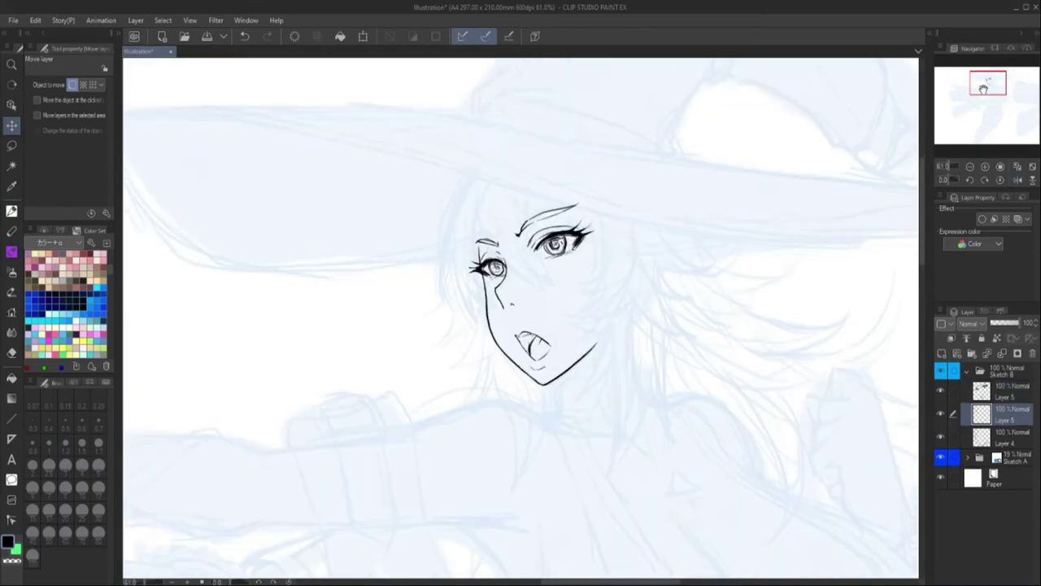
{"action": "key", "text": "h"}
{"action": "scroll", "coordinate": [362, 177], "scroll_direction": "up", "scroll_amount": 3}
{"action": "left_click_drag", "start_coordinate": [357, 149], "coordinate": [393, 256]}
{"action": "left_click_drag", "start_coordinate": [491, 144], "coordinate": [405, 307]}
{"action": "left_click_drag", "start_coordinate": [501, 219], "coordinate": [426, 321]}
{"action": "left_click_drag", "start_coordinate": [358, 119], "coordinate": [390, 252]}
{"action": "left_click_drag", "start_coordinate": [465, 164], "coordinate": [446, 258]}
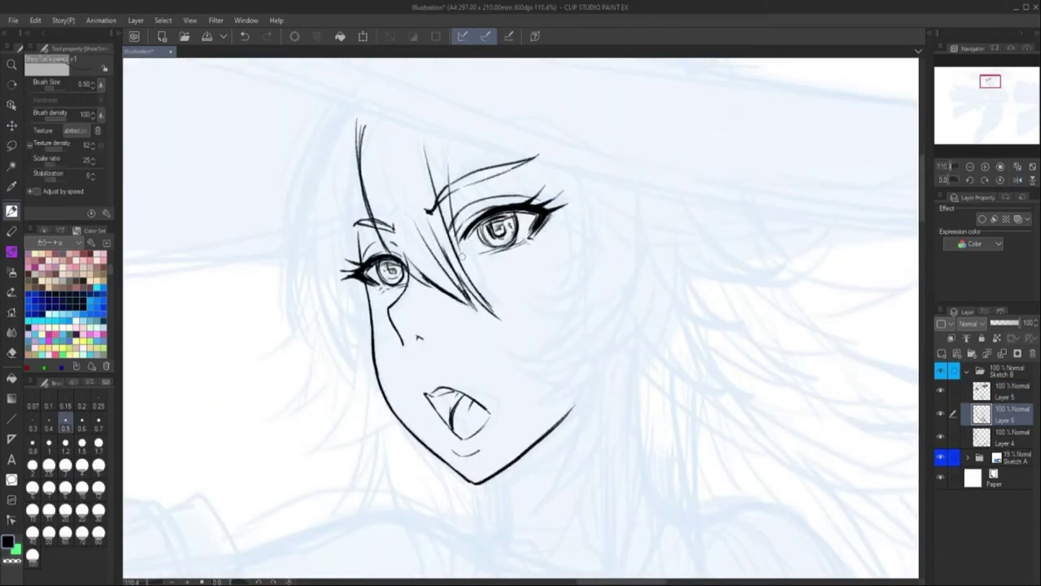
Extend the fringe with strands crossing the nearer eyebrow and sweeping past that eye's outer corner.
{"action": "key", "text": "h"}
{"action": "left_click_drag", "start_coordinate": [480, 170], "coordinate": [429, 249]}
{"action": "left_click_drag", "start_coordinate": [657, 205], "coordinate": [636, 311]}
{"action": "key", "text": "h"}
{"action": "left_click_drag", "start_coordinate": [388, 87], "coordinate": [365, 155]}
{"action": "left_click_drag", "start_coordinate": [468, 118], "coordinate": [466, 225]}
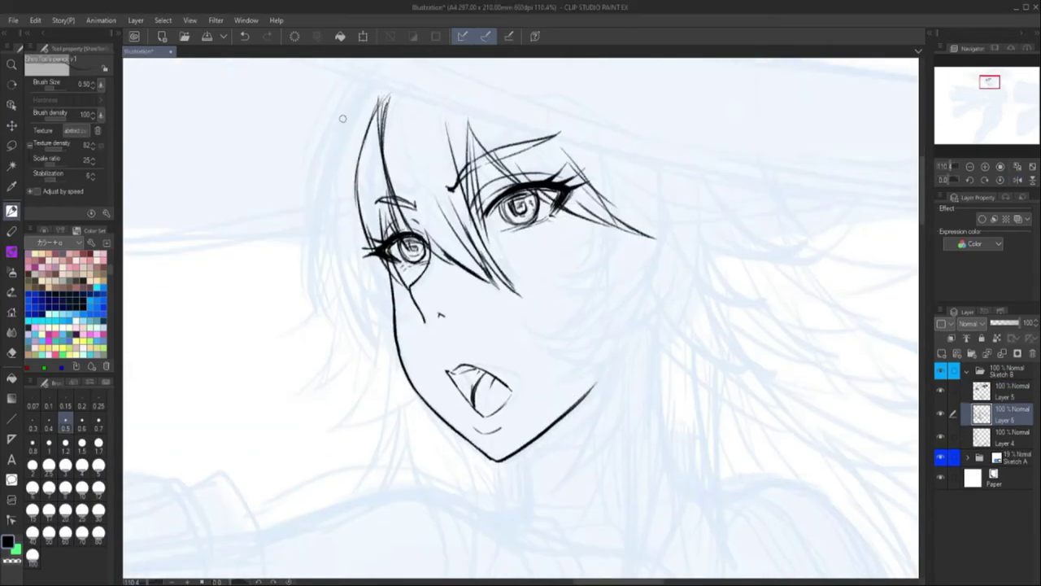
Draw long curved locks framing the far side of the face from the forehead down to the cheek.
{"action": "left_click_drag", "start_coordinate": [367, 87], "coordinate": [337, 289]}
{"action": "left_click_drag", "start_coordinate": [361, 92], "coordinate": [319, 358]}
{"action": "left_click_drag", "start_coordinate": [345, 269], "coordinate": [413, 379]}
{"action": "left_click_drag", "start_coordinate": [366, 246], "coordinate": [414, 317]}
Draw curled side locks over the near cheek and a long outer strand reaching down to the jaw.
{"action": "key", "text": "h"}
{"action": "mouse_move", "coordinate": [496, 221]}
{"action": "left_mouse_down"}
{"action": "mouse_move", "coordinate": [420, 270]}
{"action": "mouse_move", "coordinate": [418, 310]}
{"action": "left_mouse_up"}
{"action": "key", "text": "h"}
{"action": "left_click_drag", "start_coordinate": [636, 291], "coordinate": [519, 371]}
{"action": "left_click_drag", "start_coordinate": [671, 205], "coordinate": [589, 393]}
Switch to the face lines on Layer 5 and touch up the nearer eye with a short stroke.
{"action": "scroll", "coordinate": [520, 325], "scroll_direction": "up", "scroll_amount": 1}
{"action": "left_click", "coordinate": [1000, 387]}
{"action": "left_click_drag", "start_coordinate": [488, 175], "coordinate": [481, 198]}
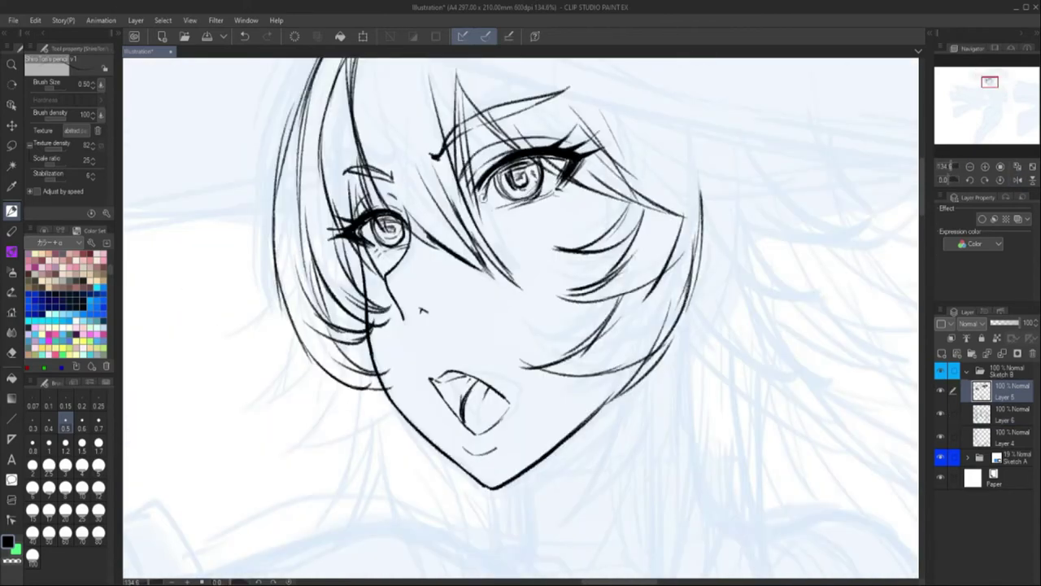
Return to Layer 6 and add outer strands around the hair on the far side of the face.
{"action": "left_click", "coordinate": [981, 415]}
{"action": "scroll", "coordinate": [520, 325], "scroll_direction": "down", "scroll_amount": 5}
{"action": "scroll", "coordinate": [520, 326], "scroll_direction": "up", "scroll_amount": 4}
{"action": "left_click_drag", "start_coordinate": [447, 114], "coordinate": [389, 267]}
{"action": "left_click_drag", "start_coordinate": [422, 212], "coordinate": [391, 310]}
{"action": "key", "text": "h"}
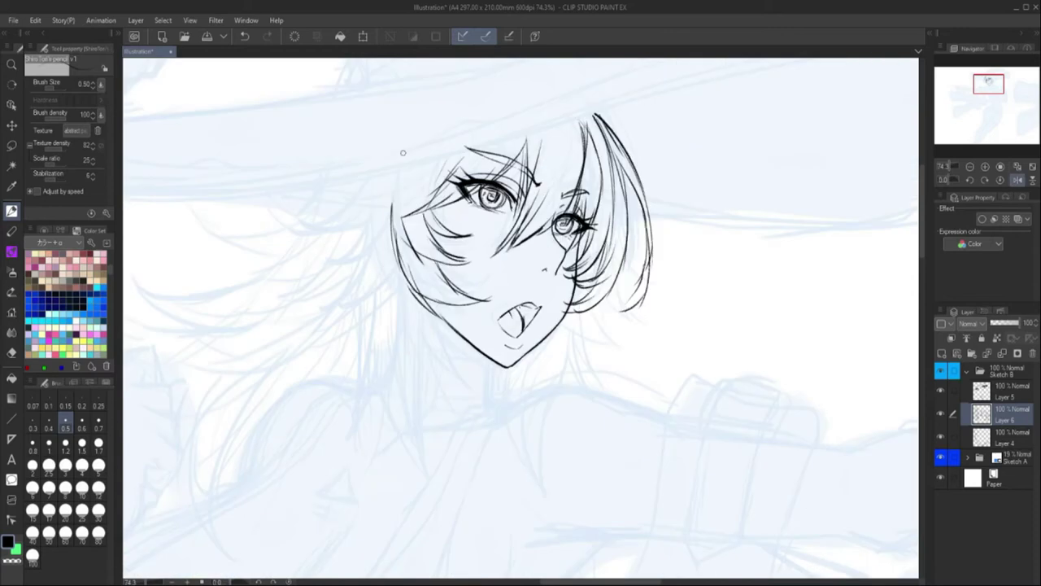
Draw spiky hair tufts flicking outward behind the near cheek.
{"action": "left_click_drag", "start_coordinate": [397, 195], "coordinate": [293, 254]}
{"action": "left_click_drag", "start_coordinate": [411, 170], "coordinate": [302, 310]}
{"action": "left_click_drag", "start_coordinate": [393, 259], "coordinate": [291, 325]}
{"action": "key", "text": "h"}
{"action": "mouse_move", "coordinate": [446, 265]}
{"action": "left_mouse_down"}
{"action": "mouse_move", "coordinate": [400, 316]}
{"action": "mouse_move", "coordinate": [298, 271]}
{"action": "left_mouse_up"}
{"action": "key", "text": "h"}
{"action": "key", "text": "h"}
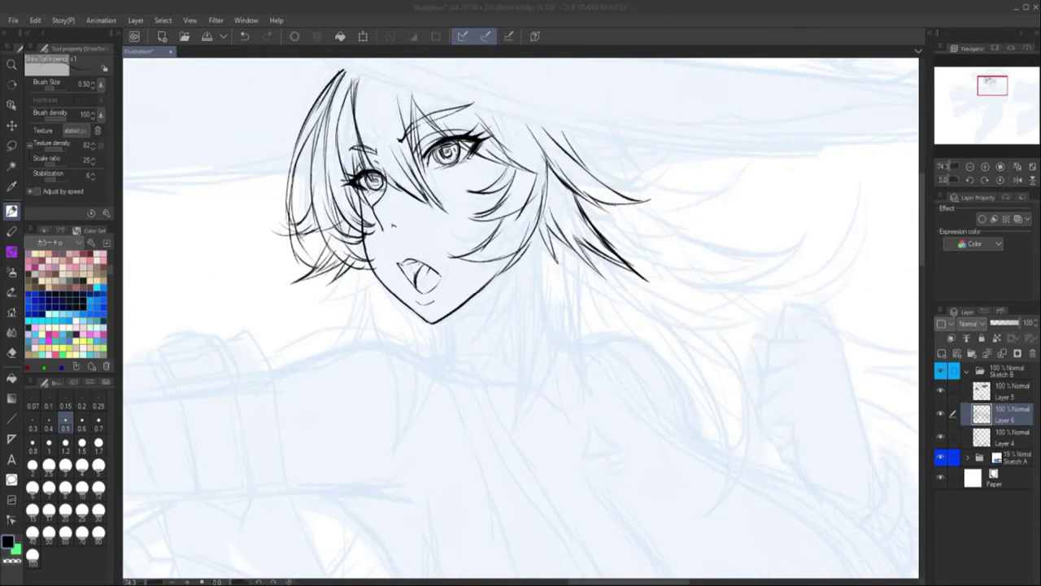
{"action": "mouse_move", "coordinate": [501, 259]}
{"action": "left_mouse_down"}
{"action": "mouse_move", "coordinate": [496, 291]}
{"action": "mouse_move", "coordinate": [461, 351]}
{"action": "left_mouse_up"}
{"action": "left_click_drag", "start_coordinate": [520, 273], "coordinate": [465, 431]}
{"action": "left_click_drag", "start_coordinate": [556, 271], "coordinate": [553, 415]}
{"action": "left_click_drag", "start_coordinate": [561, 240], "coordinate": [602, 326]}
{"action": "left_click_drag", "start_coordinate": [570, 228], "coordinate": [504, 374]}
{"action": "key", "text": "h"}
{"action": "left_click_drag", "start_coordinate": [740, 254], "coordinate": [664, 333]}
{"action": "key", "text": "h"}
{"action": "key", "text": "Delete"}
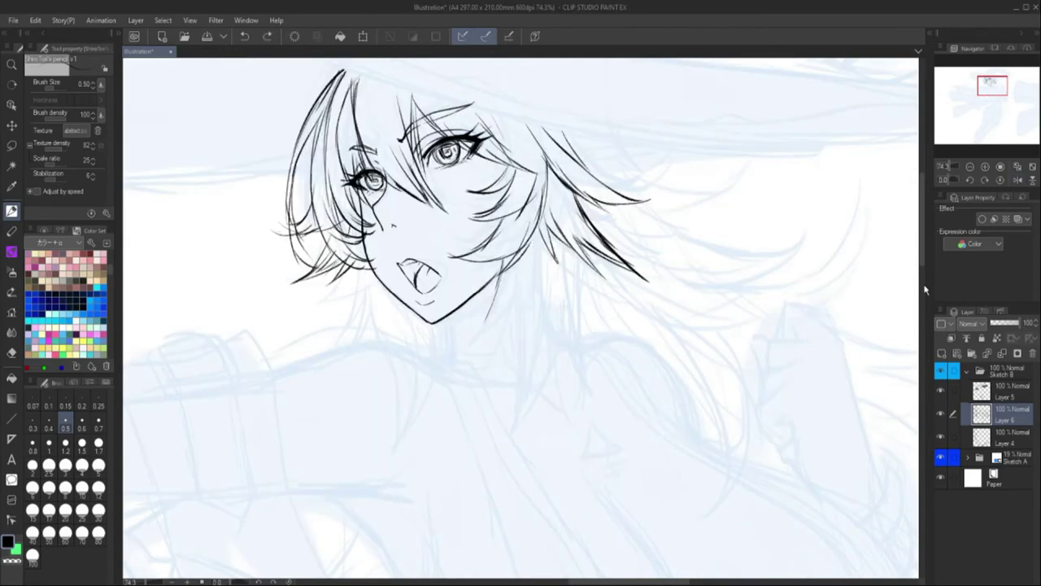
Add a new layer and draw curled hair tips below the near jawline and beneath the far side locks.
{"action": "key", "text": "ctrl+shift+n"}
{"action": "left_click_drag", "start_coordinate": [504, 232], "coordinate": [454, 314]}
{"action": "left_click_drag", "start_coordinate": [500, 268], "coordinate": [449, 356]}
{"action": "left_click_drag", "start_coordinate": [509, 330], "coordinate": [472, 366]}
{"action": "left_click_drag", "start_coordinate": [368, 275], "coordinate": [320, 311]}
{"action": "left_click_drag", "start_coordinate": [377, 289], "coordinate": [320, 336]}
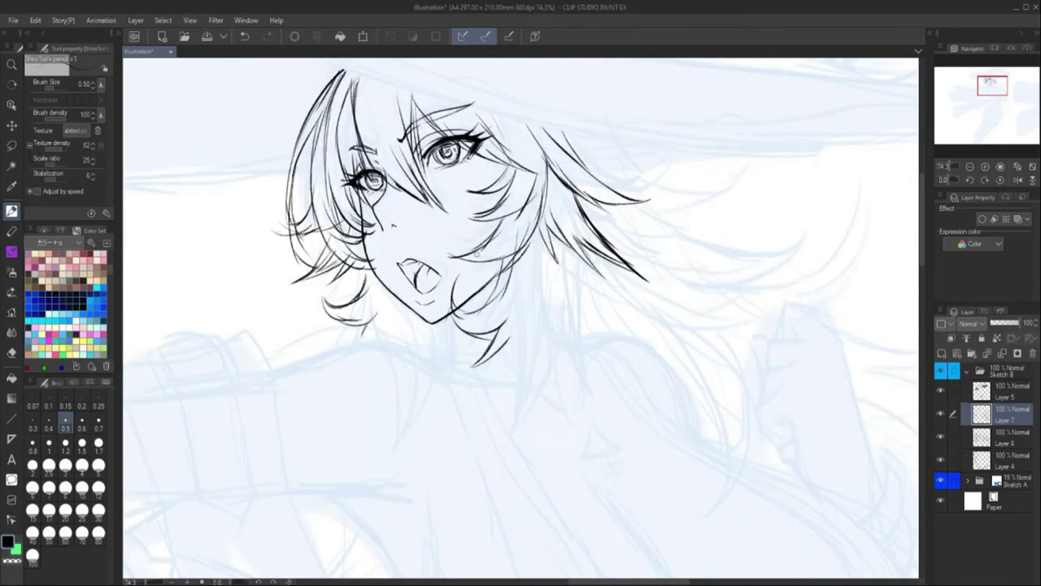
Draw long hair strands hanging behind the jaw and down over the neck and shoulders.
{"action": "key", "text": "h"}
{"action": "left_click_drag", "start_coordinate": [634, 300], "coordinate": [683, 387]}
{"action": "left_click_drag", "start_coordinate": [606, 330], "coordinate": [618, 439]}
{"action": "left_click_drag", "start_coordinate": [651, 345], "coordinate": [642, 419]}
{"action": "key", "text": "h"}
{"action": "left_click_drag", "start_coordinate": [581, 256], "coordinate": [500, 382]}
{"action": "left_click_drag", "start_coordinate": [618, 293], "coordinate": [536, 394]}
{"action": "left_click_drag", "start_coordinate": [561, 244], "coordinate": [488, 402]}
Add the remaining strands beside the neck and merge the new hair layer into the hair layer below.
{"action": "scroll", "coordinate": [772, 168], "scroll_direction": "down", "scroll_amount": 5}
{"action": "scroll", "coordinate": [520, 293], "scroll_direction": "up", "scroll_amount": 5}
{"action": "left_click_drag", "start_coordinate": [562, 215], "coordinate": [528, 346]}
{"action": "left_click_drag", "start_coordinate": [439, 244], "coordinate": [407, 348]}
{"action": "scroll", "coordinate": [401, 340], "scroll_direction": "down", "scroll_amount": 8}
{"action": "key", "text": "ctrl+e"}
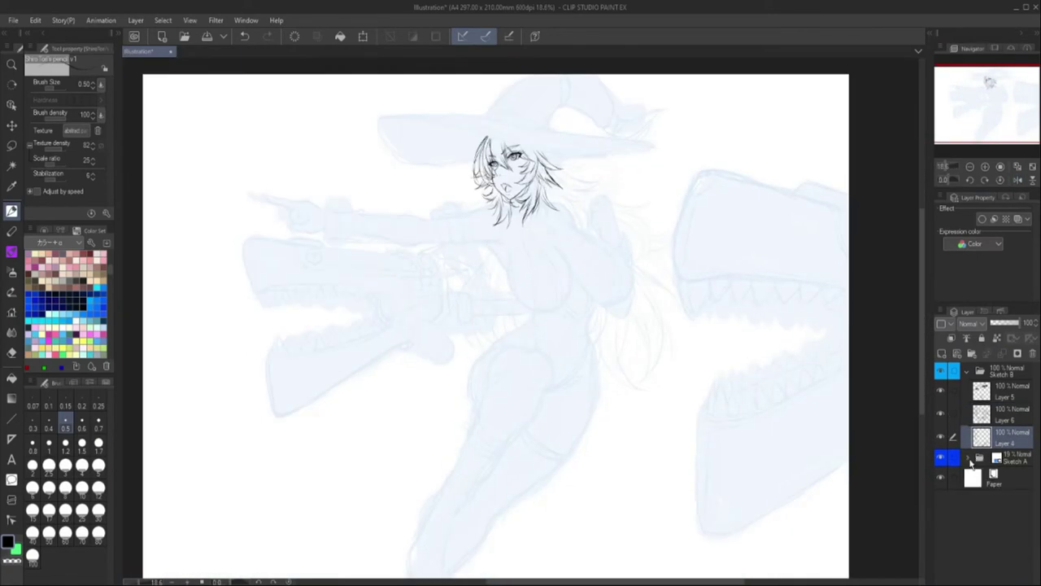
Outline both shoulders, the collarbones and the underarm of the outstretched arm on Layer 4.
{"action": "scroll", "coordinate": [512, 179], "scroll_direction": "up", "scroll_amount": 5}
{"action": "left_click_drag", "start_coordinate": [569, 244], "coordinate": [504, 163]}
{"action": "left_click_drag", "start_coordinate": [500, 118], "coordinate": [325, 179]}
{"action": "mouse_move", "coordinate": [534, 299]}
{"action": "left_mouse_down"}
{"action": "mouse_move", "coordinate": [631, 297]}
{"action": "mouse_move", "coordinate": [515, 387]}
{"action": "left_mouse_up"}
{"action": "left_click_drag", "start_coordinate": [391, 184], "coordinate": [291, 262]}
{"action": "left_click_drag", "start_coordinate": [569, 189], "coordinate": [638, 208]}
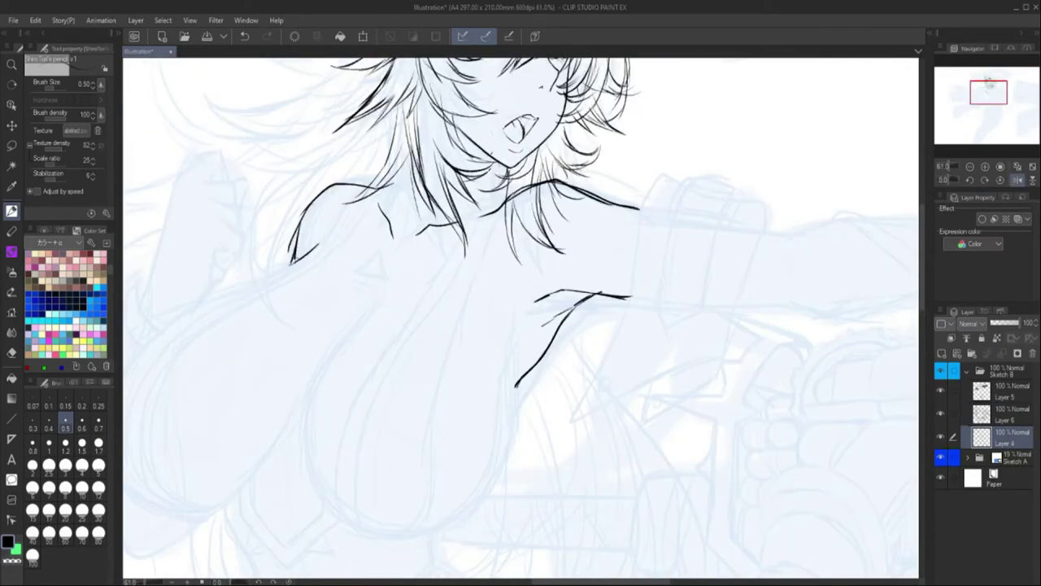
Sketch a collar around the neck and switch to the eraser for cleanup.
{"action": "key", "text": "h"}
{"action": "mouse_move", "coordinate": [605, 149]}
{"action": "left_mouse_down"}
{"action": "mouse_move", "coordinate": [639, 192]}
{"action": "mouse_move", "coordinate": [610, 191]}
{"action": "left_mouse_up"}
{"action": "key", "text": "e"}
{"action": "scroll", "coordinate": [520, 162], "scroll_direction": "down", "scroll_amount": 3}
{"action": "key", "text": "h"}
Select the line-art layers of Sketch B and adjust the lassoed drawing with a transform.
{"action": "left_click", "coordinate": [1003, 423]}
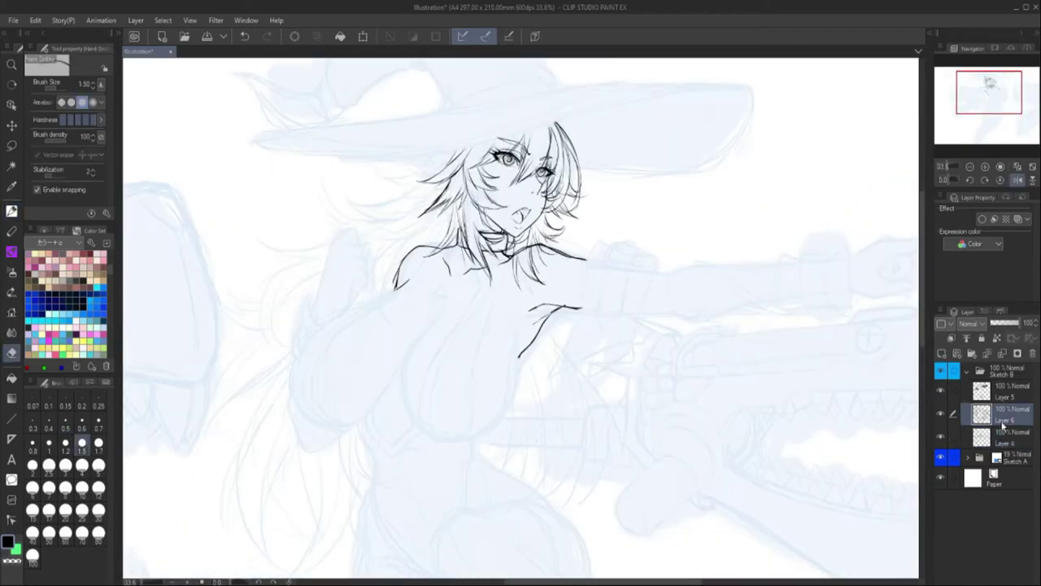
{"action": "key", "text": "m"}
{"action": "left_click_drag", "start_coordinate": [423, 277], "coordinate": [427, 275]}
{"action": "key", "text": "ctrl+t"}
{"action": "key", "text": "Return"}
{"action": "key", "text": "h"}
{"action": "scroll", "coordinate": [977, 103], "scroll_direction": "up", "scroll_amount": 1}
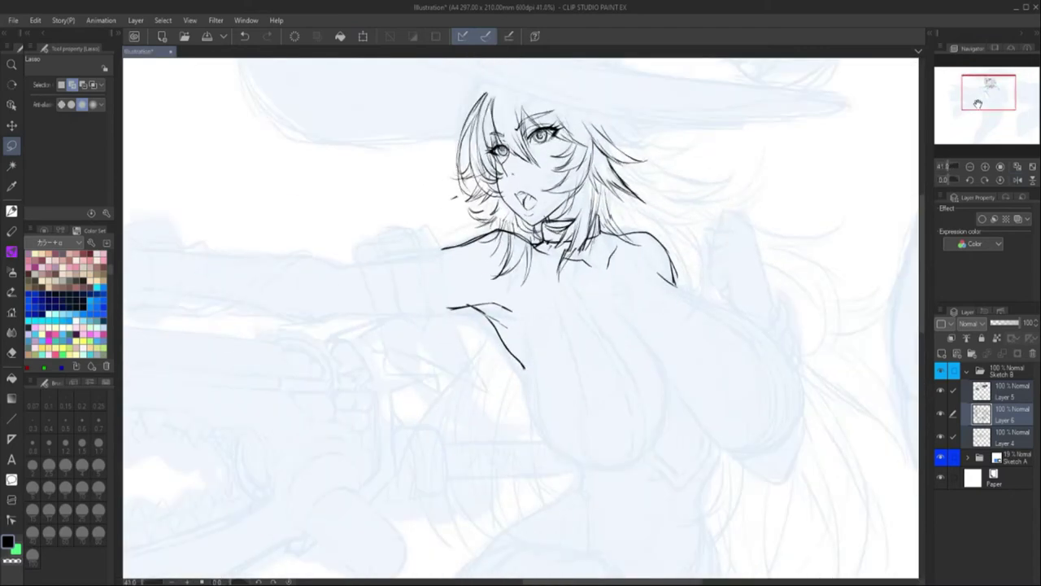
Outline the chest curve nearest the outstretched arm on Layer 4 with the pencil.
{"action": "left_click", "coordinate": [1003, 437]}
{"action": "key", "text": "p"}
{"action": "left_click_drag", "start_coordinate": [978, 104], "coordinate": [980, 118]}
{"action": "left_click_drag", "start_coordinate": [487, 241], "coordinate": [505, 375]}
{"action": "left_click_drag", "start_coordinate": [598, 232], "coordinate": [573, 370]}
Outline the other side of the chest from the shoulder down to its lower curve.
{"action": "key", "text": "h"}
{"action": "left_click_drag", "start_coordinate": [439, 199], "coordinate": [340, 250]}
{"action": "left_click_drag", "start_coordinate": [407, 216], "coordinate": [423, 361]}
{"action": "left_click_drag", "start_coordinate": [464, 232], "coordinate": [462, 256]}
{"action": "left_click_drag", "start_coordinate": [440, 297], "coordinate": [419, 330]}
Draw the waist contours on both sides of the torso below the chest.
{"action": "key", "text": "h"}
{"action": "left_click_drag", "start_coordinate": [504, 378], "coordinate": [488, 419]}
{"action": "left_click_drag", "start_coordinate": [630, 382], "coordinate": [638, 516]}
{"action": "scroll", "coordinate": [978, 106], "scroll_direction": "down", "scroll_amount": 1}
{"action": "mouse_move", "coordinate": [978, 105]}
{"action": "left_mouse_down"}
{"action": "mouse_move", "coordinate": [978, 121]}
{"action": "mouse_move", "coordinate": [986, 96]}
{"action": "left_mouse_up"}
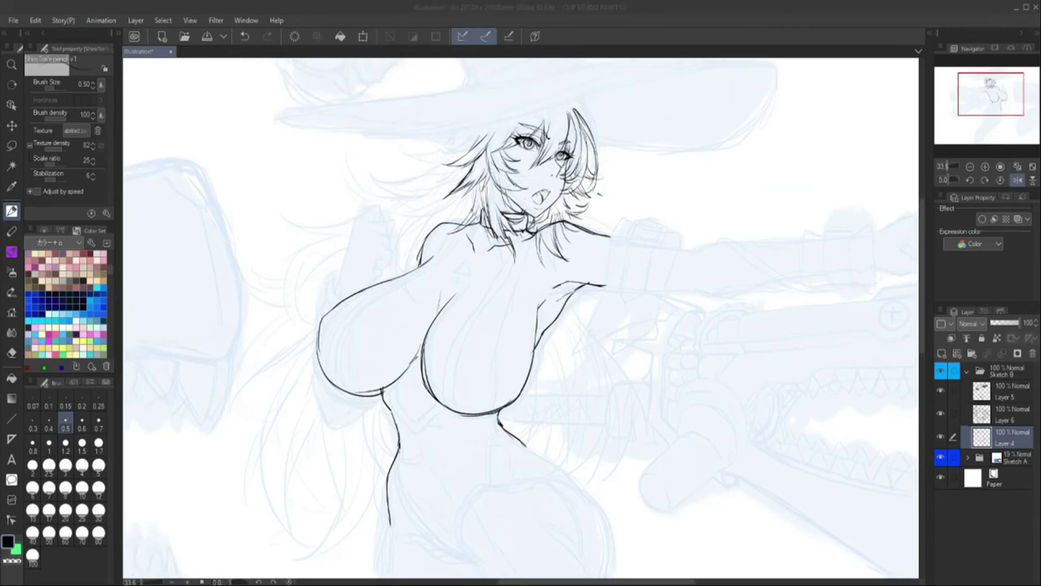
Add a new layer above Layer 4 and reinforce the shoulder and underarm outlines.
{"action": "key", "text": "h"}
{"action": "key", "text": "ctrl+shift+n"}
{"action": "key", "text": "h"}
{"action": "scroll", "coordinate": [520, 317], "scroll_direction": "up", "scroll_amount": 1}
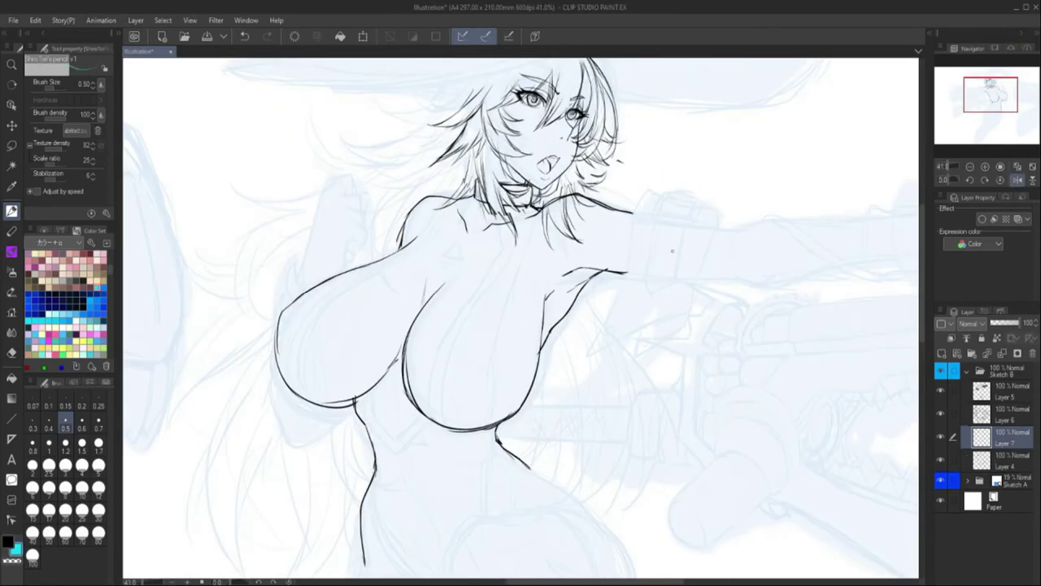
{"action": "key", "text": "h"}
{"action": "key", "text": "h"}
{"action": "left_click", "coordinate": [982, 439]}
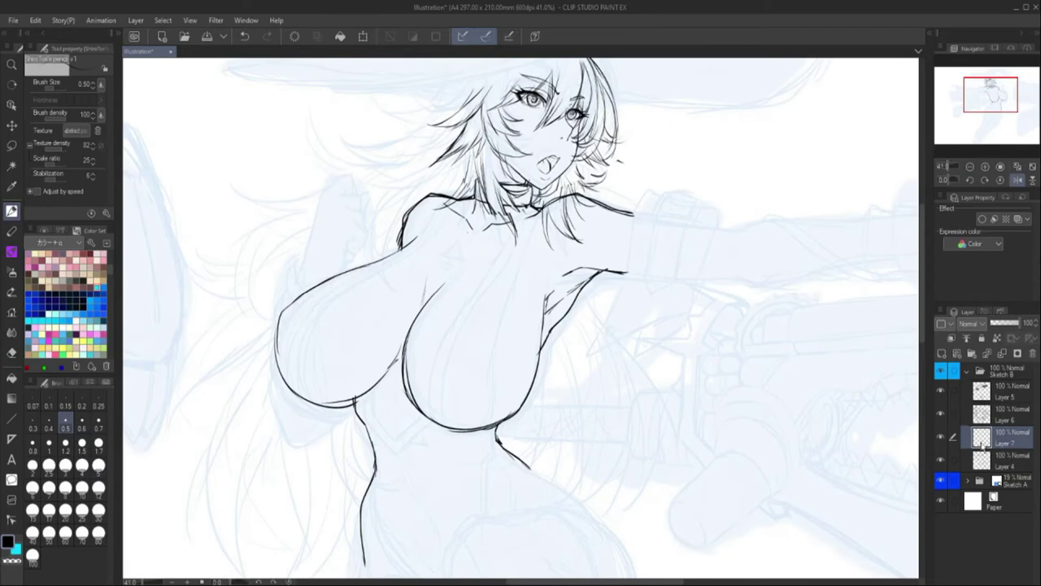
Undo the last stroke and detail the neck collar with a square buckle and a round ring on Layer 4.
{"action": "key", "text": "ctrl+z"}
{"action": "scroll", "coordinate": [521, 318], "scroll_direction": "down", "scroll_amount": 2}
{"action": "scroll", "coordinate": [550, 230], "scroll_direction": "up", "scroll_amount": 5}
{"action": "key", "text": "alt+]"}
{"action": "key", "text": "alt+["}
{"action": "key", "text": "alt+["}
{"action": "key", "text": "h"}
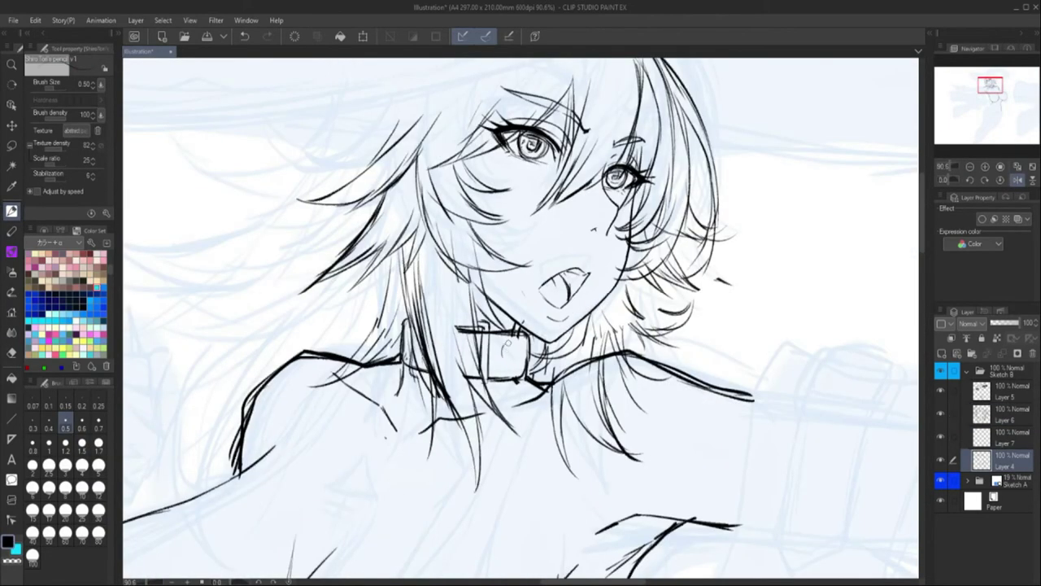
{"action": "key", "text": "h"}
{"action": "left_click_drag", "start_coordinate": [571, 335], "coordinate": [595, 382]}
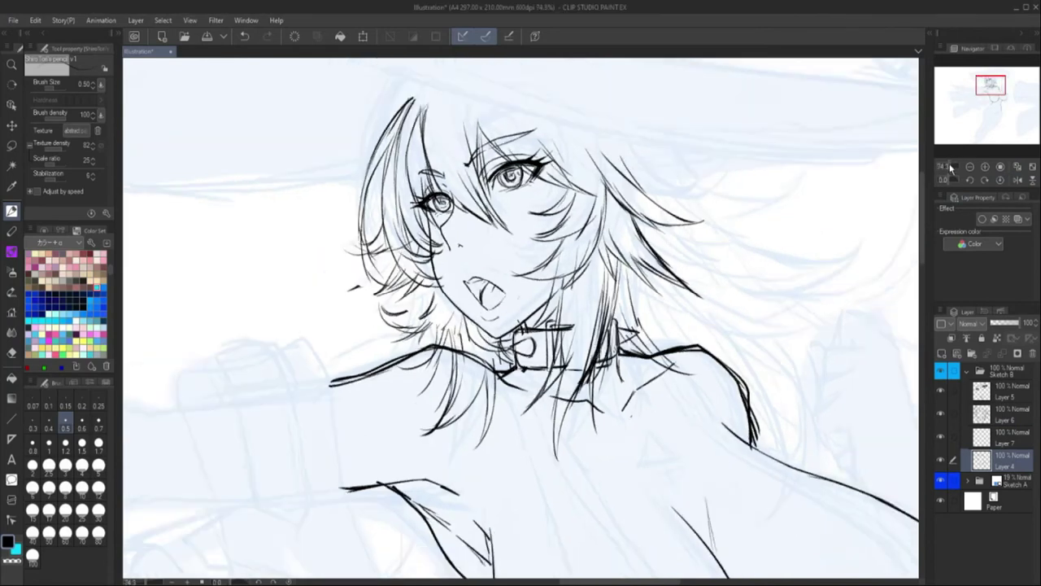
Outline the waist, hips and upper edge of the raised thigh below the torso.
{"action": "scroll", "coordinate": [520, 317], "scroll_direction": "down", "scroll_amount": 5}
{"action": "mouse_move", "coordinate": [549, 147]}
{"action": "left_mouse_down"}
{"action": "mouse_move", "coordinate": [445, 232]}
{"action": "mouse_move", "coordinate": [400, 407]}
{"action": "left_mouse_up"}
{"action": "left_click_drag", "start_coordinate": [496, 221], "coordinate": [600, 337]}
{"action": "left_click_drag", "start_coordinate": [495, 286], "coordinate": [400, 434]}
{"action": "left_click_drag", "start_coordinate": [654, 292], "coordinate": [720, 531]}
{"action": "left_click_drag", "start_coordinate": [570, 325], "coordinate": [618, 358]}
Draw the thigh contours, the crease between the legs and the rounded back of the hip.
{"action": "left_click_drag", "start_coordinate": [447, 226], "coordinate": [399, 306]}
{"action": "left_click_drag", "start_coordinate": [566, 243], "coordinate": [602, 372]}
{"action": "left_click_drag", "start_coordinate": [481, 244], "coordinate": [396, 436]}
{"action": "left_click_drag", "start_coordinate": [477, 380], "coordinate": [399, 459]}
{"action": "left_click_drag", "start_coordinate": [641, 220], "coordinate": [605, 294]}
{"action": "key", "text": "ctrl+0"}
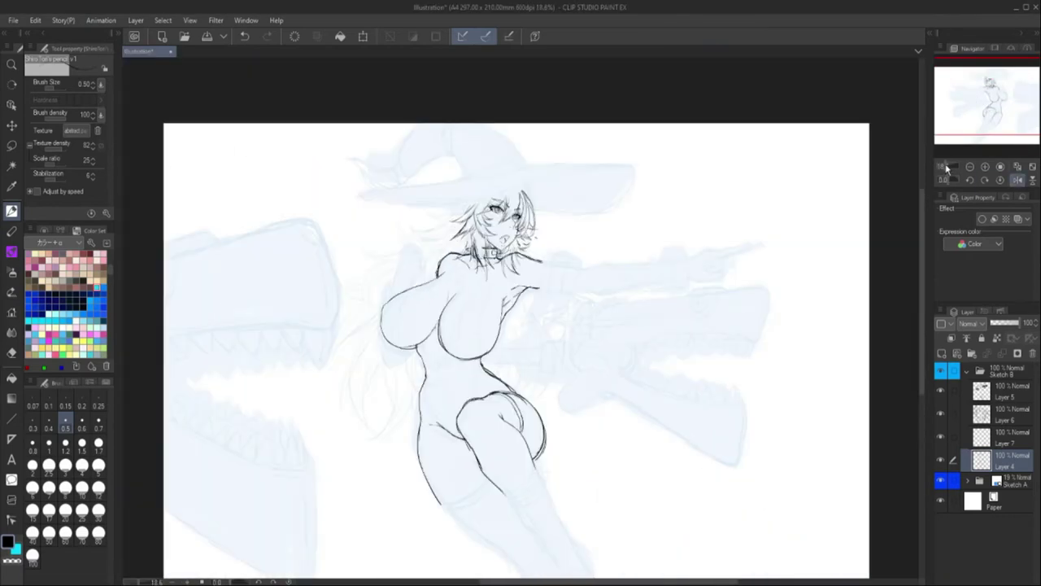
Unmirror the canvas view and darken the collarbone lines below the neck collar.
{"action": "scroll", "coordinate": [521, 317], "scroll_direction": "up", "scroll_amount": 5}
{"action": "left_click", "coordinate": [1017, 178]}
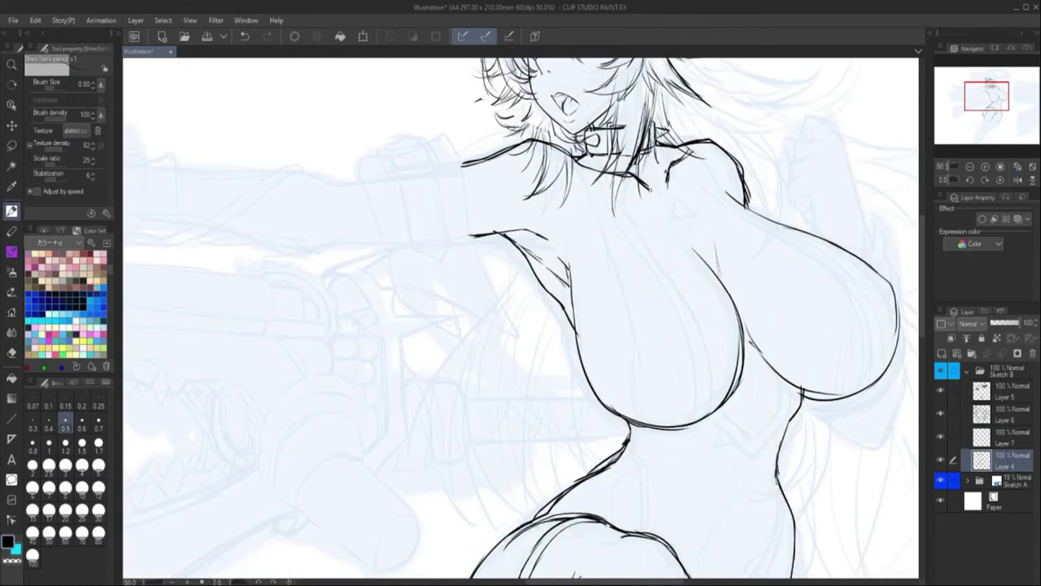
{"action": "scroll", "coordinate": [990, 93], "scroll_direction": "down", "scroll_amount": 3}
{"action": "scroll", "coordinate": [990, 93], "scroll_direction": "up", "scroll_amount": 4}
{"action": "scroll", "coordinate": [521, 318], "scroll_direction": "down", "scroll_amount": 3}
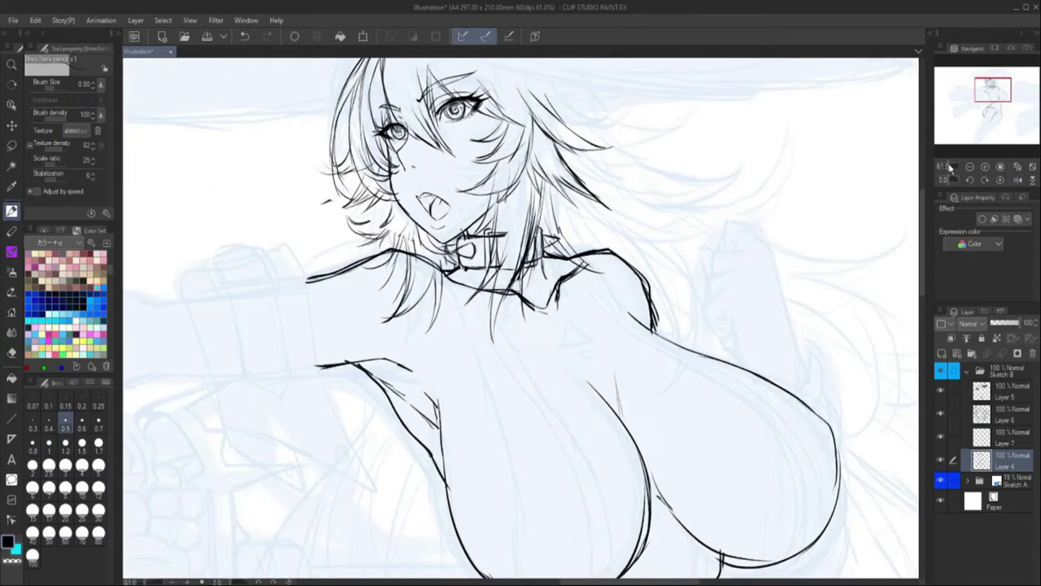
{"action": "scroll", "coordinate": [521, 317], "scroll_direction": "up", "scroll_amount": 3}
On Layer 7, sketch the cyan diagonal chest strap from the neck collar across the far side of the bust, with a small central ornament.
{"action": "left_click", "coordinate": [1001, 437]}
{"action": "scroll", "coordinate": [521, 317], "scroll_direction": "down", "scroll_amount": 4}
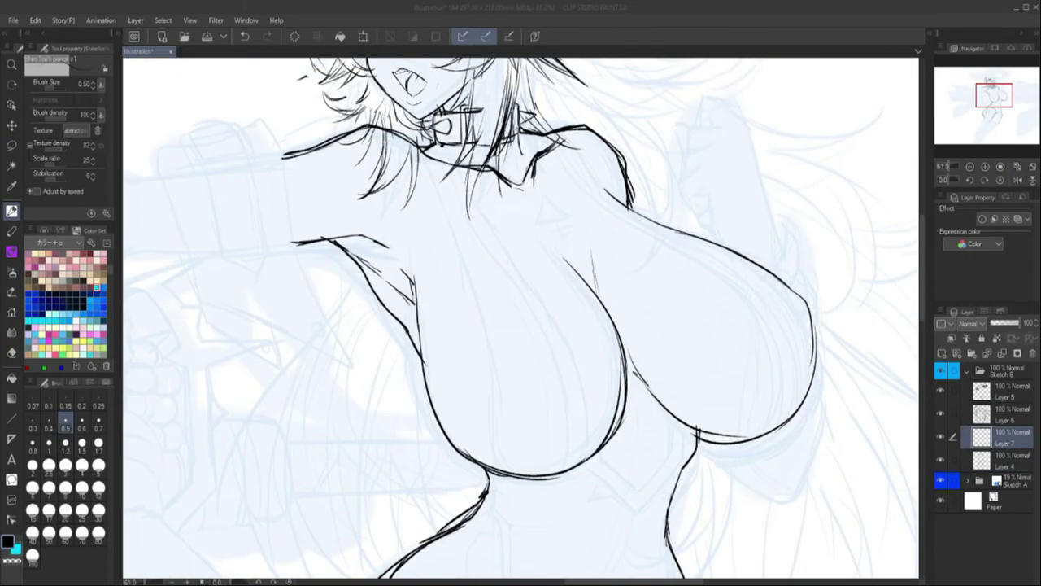
{"action": "scroll", "coordinate": [520, 317], "scroll_direction": "down", "scroll_amount": 4}
{"action": "scroll", "coordinate": [520, 317], "scroll_direction": "up", "scroll_amount": 4}
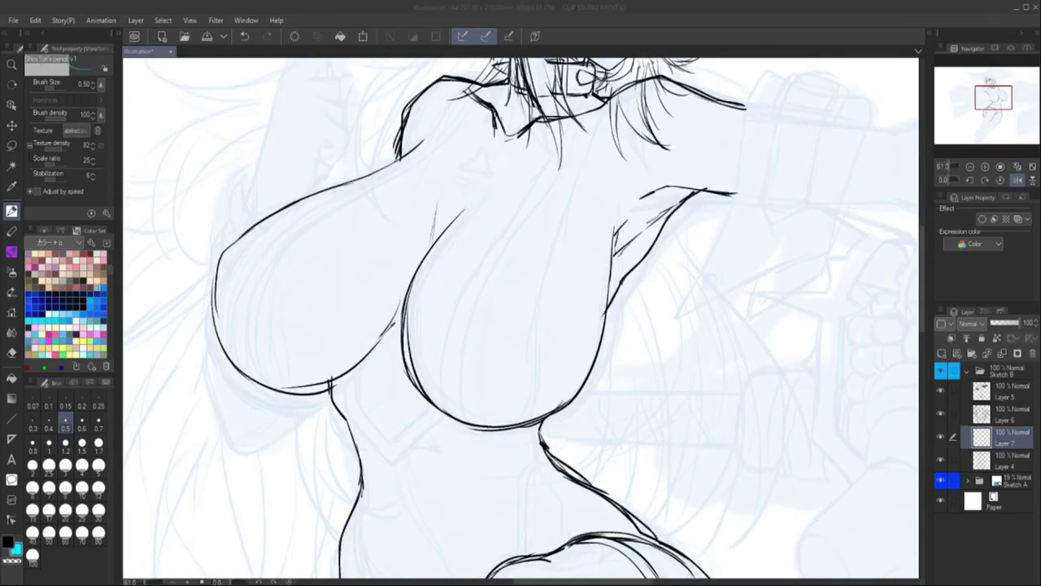
{"action": "scroll", "coordinate": [520, 317], "scroll_direction": "up", "scroll_amount": 3}
{"action": "mouse_move", "coordinate": [583, 235]}
{"action": "left_mouse_down"}
{"action": "mouse_move", "coordinate": [357, 389]}
{"action": "mouse_move", "coordinate": [189, 484]}
{"action": "left_mouse_up"}
{"action": "mouse_move", "coordinate": [584, 235]}
{"action": "left_mouse_down"}
{"action": "mouse_move", "coordinate": [473, 299]}
{"action": "mouse_move", "coordinate": [191, 390]}
{"action": "left_mouse_up"}
{"action": "left_click_drag", "start_coordinate": [437, 345], "coordinate": [264, 424]}
{"action": "mouse_move", "coordinate": [582, 236]}
{"action": "left_mouse_down"}
{"action": "mouse_move", "coordinate": [564, 267]}
{"action": "mouse_move", "coordinate": [203, 458]}
{"action": "left_mouse_up"}
{"action": "left_click_drag", "start_coordinate": [547, 262], "coordinate": [275, 337]}
{"action": "mouse_move", "coordinate": [500, 286]}
{"action": "left_mouse_down"}
{"action": "mouse_move", "coordinate": [462, 307]}
{"action": "mouse_move", "coordinate": [463, 317]}
{"action": "left_mouse_up"}
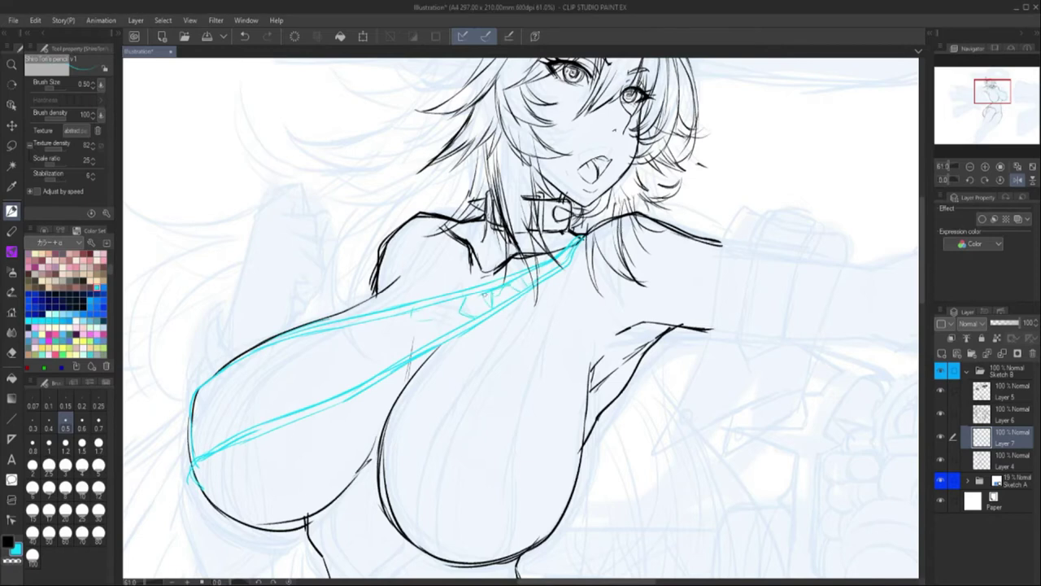
Sketch the halter strap, the near cup's edges and the pointed cloth flap extending past the ribs in cyan.
{"action": "key", "text": "h"}
{"action": "scroll", "coordinate": [520, 318], "scroll_direction": "down", "scroll_amount": 2}
{"action": "left_click_drag", "start_coordinate": [569, 238], "coordinate": [561, 289]}
{"action": "mouse_move", "coordinate": [553, 322]}
{"action": "left_mouse_down"}
{"action": "mouse_move", "coordinate": [475, 467]}
{"action": "mouse_move", "coordinate": [593, 512]}
{"action": "left_mouse_up"}
{"action": "left_click_drag", "start_coordinate": [553, 322], "coordinate": [466, 465]}
{"action": "key", "text": "h"}
{"action": "left_click_drag", "start_coordinate": [574, 466], "coordinate": [598, 511]}
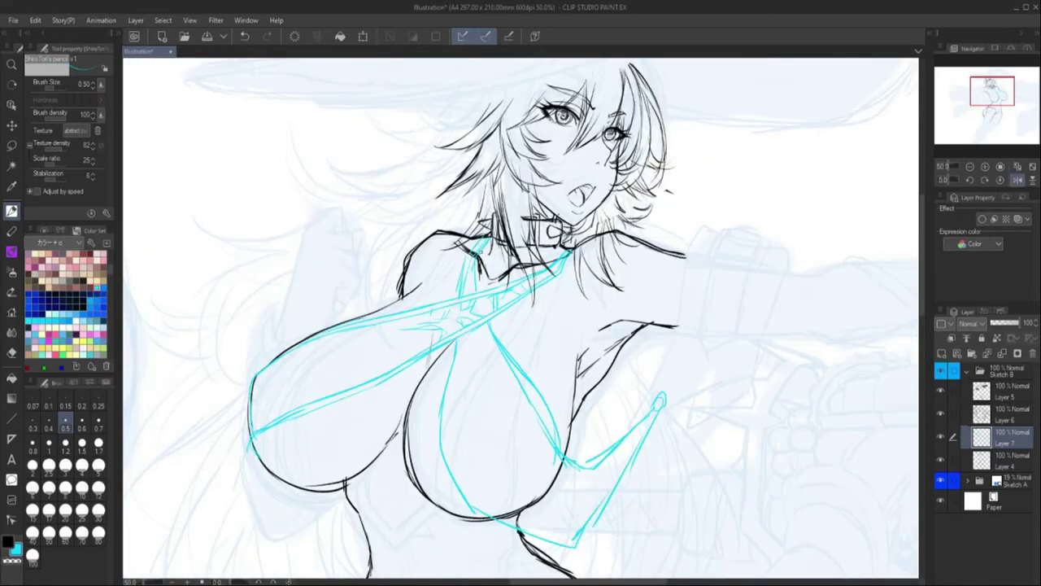
{"action": "left_click_drag", "start_coordinate": [444, 340], "coordinate": [555, 533]}
Add the flap's second rounded strap end and a small teardrop detail on the near side of the top.
{"action": "key", "text": "h"}
{"action": "left_click_drag", "start_coordinate": [343, 410], "coordinate": [433, 501]}
{"action": "left_click_drag", "start_coordinate": [433, 454], "coordinate": [475, 441]}
{"action": "left_click_drag", "start_coordinate": [553, 334], "coordinate": [488, 426]}
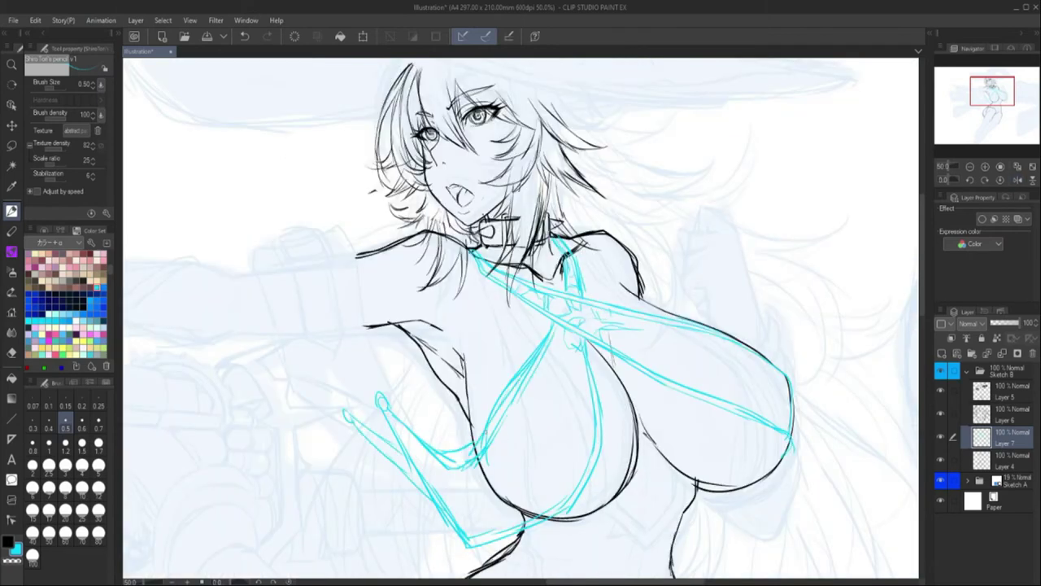
{"action": "key", "text": "h"}
{"action": "scroll", "coordinate": [521, 317], "scroll_direction": "down", "scroll_amount": 3}
{"action": "key", "text": "h"}
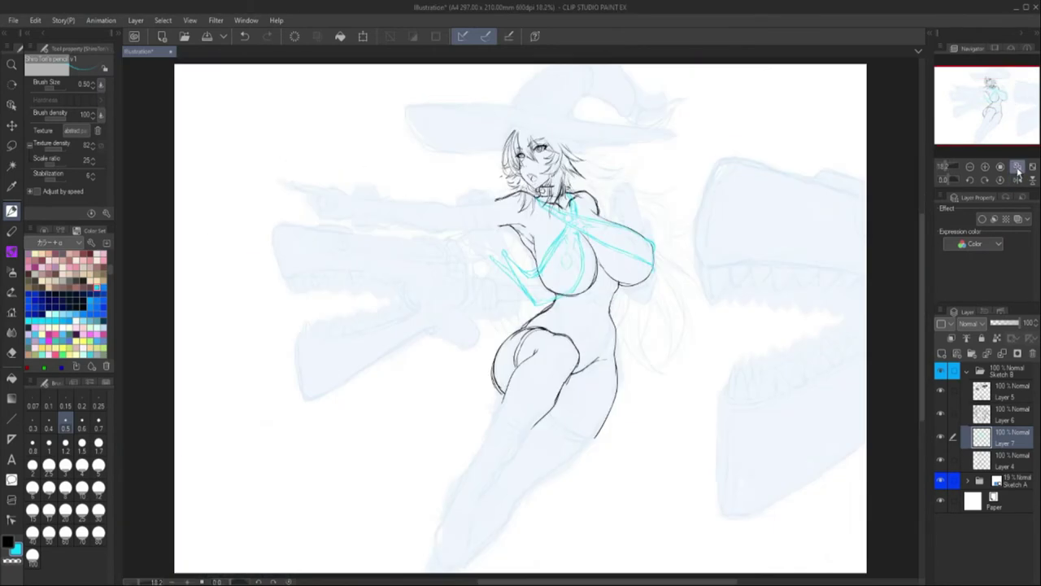
{"action": "scroll", "coordinate": [520, 318], "scroll_direction": "up", "scroll_amount": 1}
{"action": "key", "text": "h"}
Outline the wide cyan cuff around the upper arm and connect its lower edge to the cloth flap.
{"action": "scroll", "coordinate": [521, 317], "scroll_direction": "up", "scroll_amount": 1}
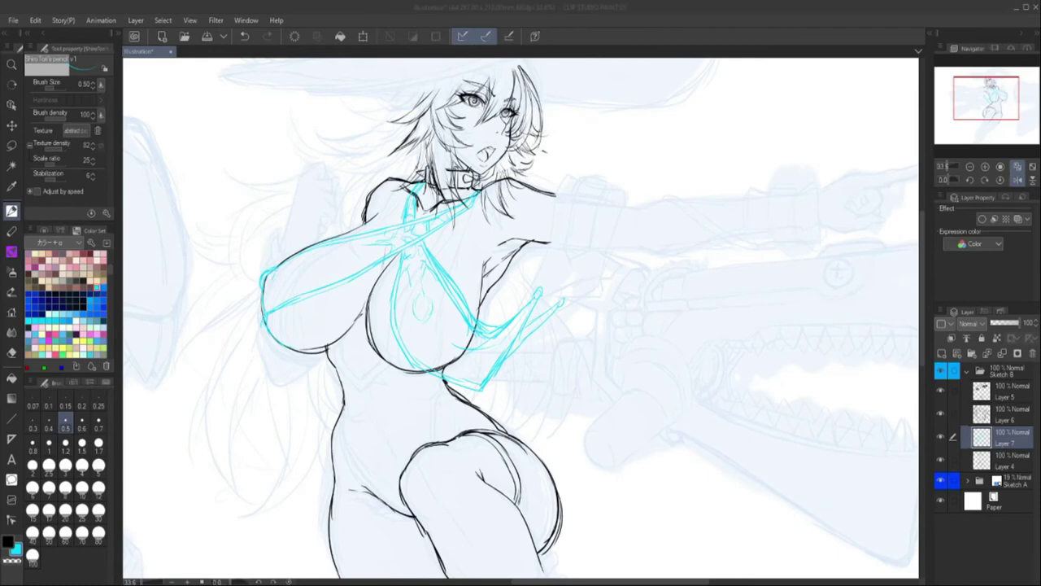
{"action": "key", "text": "h"}
{"action": "scroll", "coordinate": [521, 317], "scroll_direction": "up", "scroll_amount": 1}
{"action": "key", "text": "h"}
{"action": "scroll", "coordinate": [520, 317], "scroll_direction": "up", "scroll_amount": 1}
{"action": "mouse_move", "coordinate": [587, 185]}
{"action": "left_mouse_down"}
{"action": "mouse_move", "coordinate": [529, 364]}
{"action": "mouse_move", "coordinate": [637, 207]}
{"action": "mouse_move", "coordinate": [583, 189]}
{"action": "left_mouse_up"}
{"action": "key", "text": "h"}
{"action": "left_click_drag", "start_coordinate": [446, 332], "coordinate": [521, 282]}
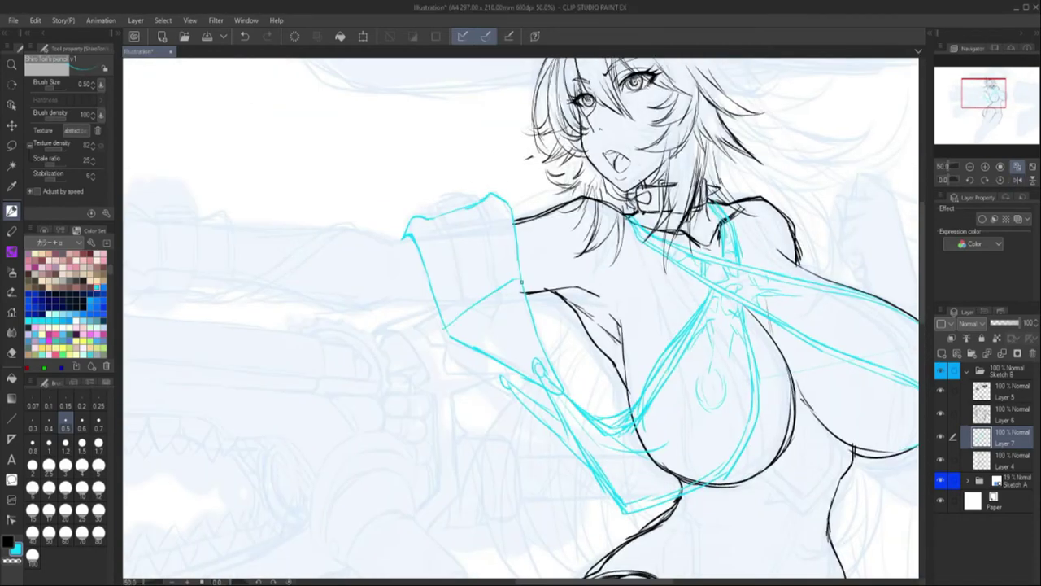
Detail the arm cuff with a rolled buckle on its upper edge, a pointed central panel, seams and rivets, erasing stray lines.
{"action": "scroll", "coordinate": [382, 261], "scroll_direction": "up", "scroll_amount": 3}
{"action": "mouse_move", "coordinate": [512, 177]}
{"action": "left_mouse_down"}
{"action": "mouse_move", "coordinate": [570, 231]}
{"action": "mouse_move", "coordinate": [606, 236]}
{"action": "left_mouse_up"}
{"action": "left_click_drag", "start_coordinate": [508, 189], "coordinate": [616, 204]}
{"action": "left_click_drag", "start_coordinate": [496, 210], "coordinate": [454, 443]}
{"action": "left_click_drag", "start_coordinate": [582, 244], "coordinate": [529, 418]}
{"action": "left_click_drag", "start_coordinate": [455, 446], "coordinate": [521, 427]}
{"action": "left_click_drag", "start_coordinate": [512, 192], "coordinate": [543, 171]}
{"action": "left_click_drag", "start_coordinate": [501, 220], "coordinate": [464, 444]}
{"action": "key", "text": "e"}
{"action": "left_click_drag", "start_coordinate": [467, 407], "coordinate": [491, 360]}
{"action": "key", "text": "h"}
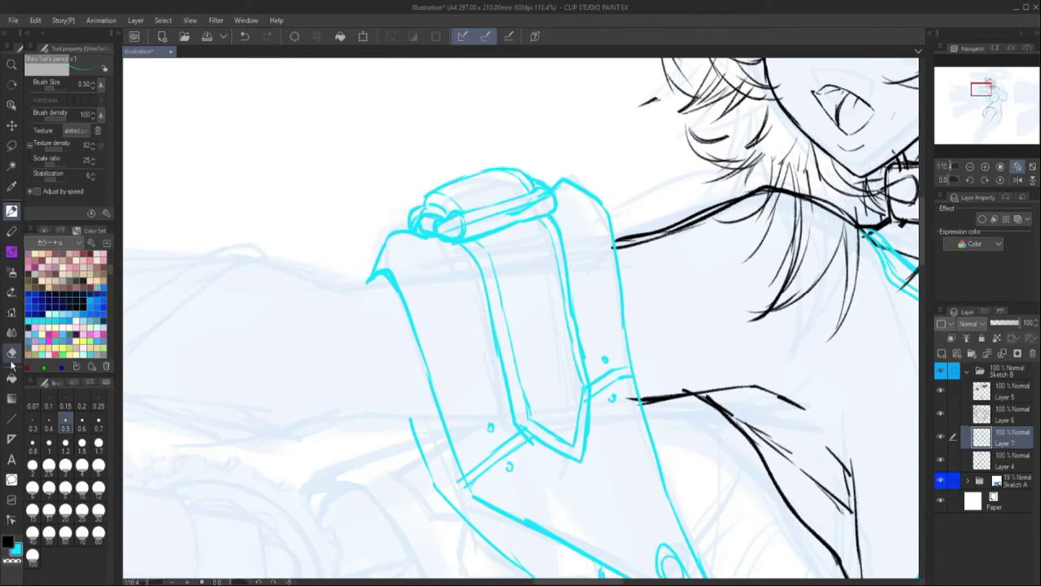
On Layer 6, draw long black hair strands sweeping back from the side of the head.
{"action": "scroll", "coordinate": [521, 318], "scroll_direction": "down", "scroll_amount": 5}
{"action": "key", "text": "h"}
{"action": "scroll", "coordinate": [521, 317], "scroll_direction": "up", "scroll_amount": 3}
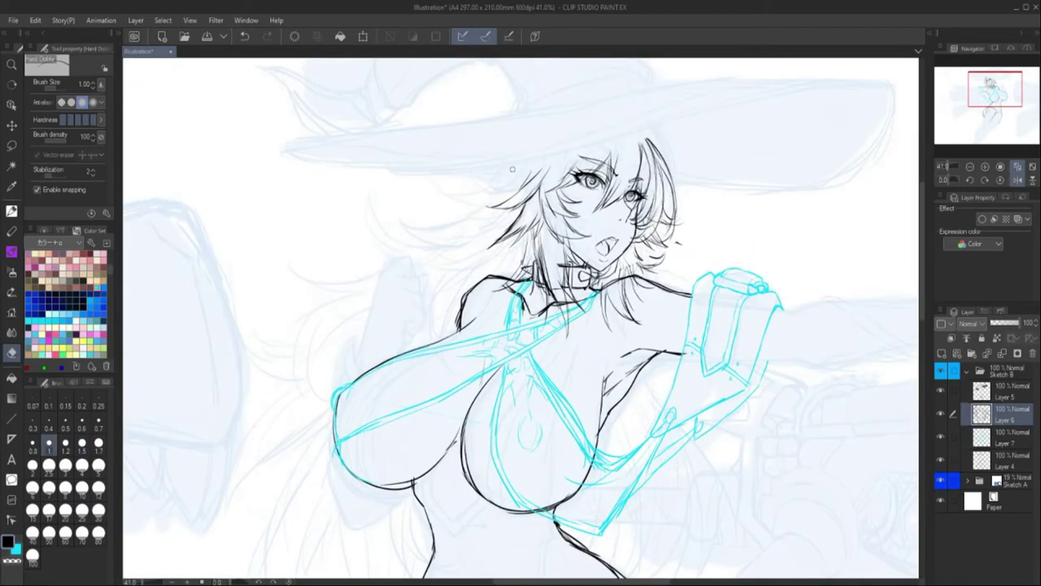
{"action": "key", "text": "p"}
{"action": "left_click_drag", "start_coordinate": [506, 171], "coordinate": [396, 229]}
{"action": "key", "text": "h"}
{"action": "left_click_drag", "start_coordinate": [530, 153], "coordinate": [431, 171]}
{"action": "left_click_drag", "start_coordinate": [398, 151], "coordinate": [415, 193]}
{"action": "scroll", "coordinate": [521, 317], "scroll_direction": "down", "scroll_amount": 3}
{"action": "scroll", "coordinate": [521, 317], "scroll_direction": "up", "scroll_amount": 4}
{"action": "key", "text": "alt+bracketright"}
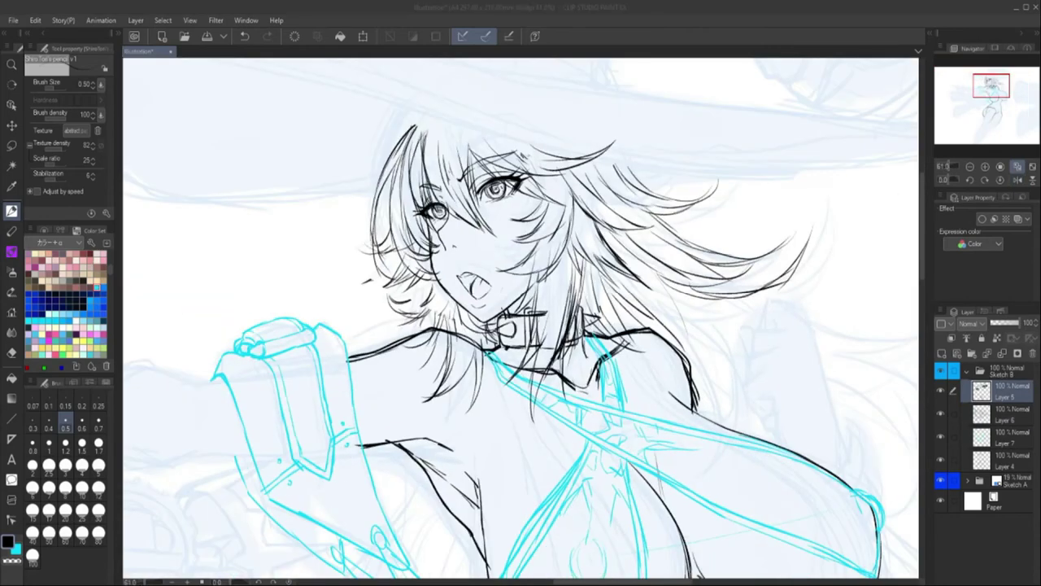
On Layer 4, draw the upper arm line at the cuff and the forearm contours of the outstretched arm.
{"action": "key", "text": "alt+bracketleft"}
{"action": "key", "text": "alt+bracketleft"}
{"action": "key", "text": "alt+bracketleft"}
{"action": "left_click_drag", "start_coordinate": [407, 366], "coordinate": [713, 225]}
{"action": "scroll", "coordinate": [521, 318], "scroll_direction": "up", "scroll_amount": 2}
{"action": "left_click_drag", "start_coordinate": [361, 277], "coordinate": [540, 259]}
{"action": "left_click_drag", "start_coordinate": [437, 391], "coordinate": [611, 325]}
{"action": "key", "text": "h"}
{"action": "mouse_move", "coordinate": [542, 260]}
{"action": "left_mouse_down"}
{"action": "mouse_move", "coordinate": [620, 270]}
{"action": "mouse_move", "coordinate": [846, 224]}
{"action": "mouse_move", "coordinate": [715, 278]}
{"action": "mouse_move", "coordinate": [665, 313]}
{"action": "left_mouse_up"}
On a new layer, draw the pointing hand with its extended index finger, curled fingers and thumb.
{"action": "key", "text": "ctrl+shift+n"}
{"action": "scroll", "coordinate": [455, 279], "scroll_direction": "down", "scroll_amount": 3}
{"action": "scroll", "coordinate": [623, 279], "scroll_direction": "up", "scroll_amount": 4}
{"action": "left_click_drag", "start_coordinate": [602, 352], "coordinate": [687, 370]}
{"action": "left_click_drag", "start_coordinate": [734, 249], "coordinate": [600, 293]}
{"action": "key", "text": "h"}
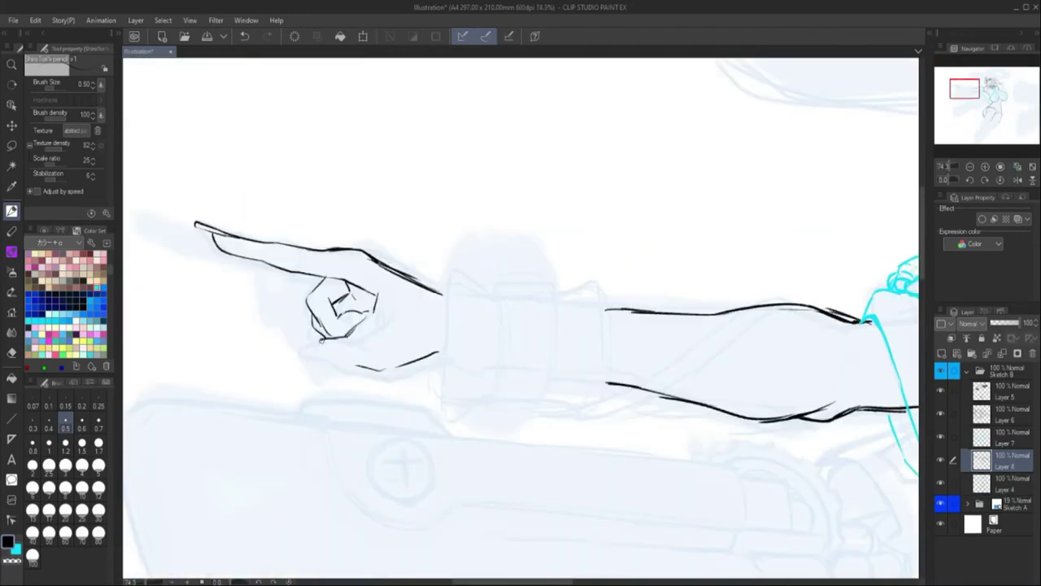
{"action": "left_click_drag", "start_coordinate": [383, 366], "coordinate": [440, 351]}
Move the pointing hand in to meet the forearm, tidy the wrist lines and merge its layer into Layer 4.
{"action": "key", "text": "h"}
{"action": "key", "text": "k"}
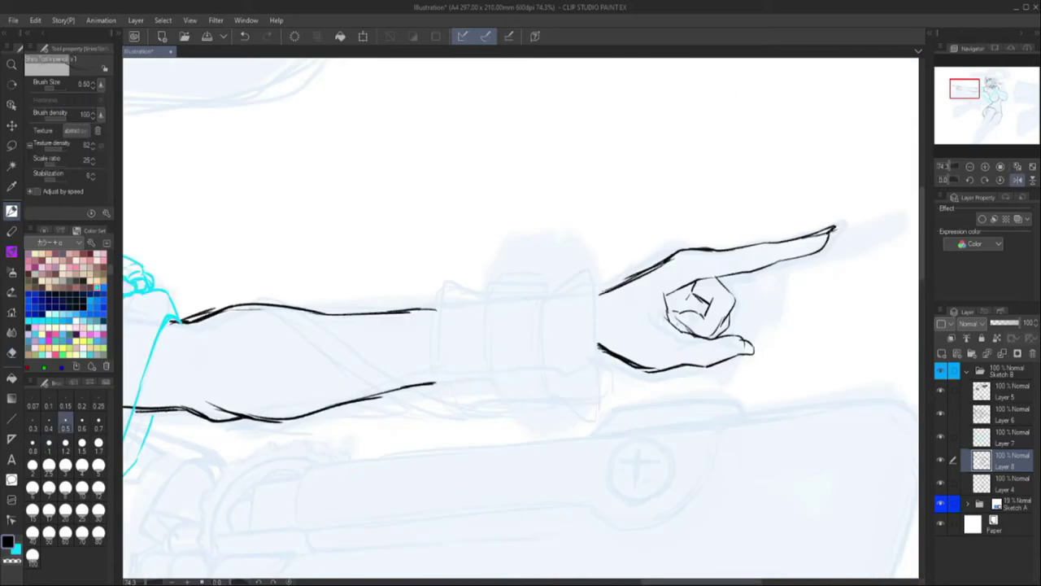
{"action": "scroll", "coordinate": [830, 228], "scroll_direction": "down", "scroll_amount": 3}
{"action": "scroll", "coordinate": [962, 94], "scroll_direction": "up", "scroll_amount": 1}
{"action": "key", "text": "p"}
{"action": "scroll", "coordinate": [541, 254], "scroll_direction": "up", "scroll_amount": 3}
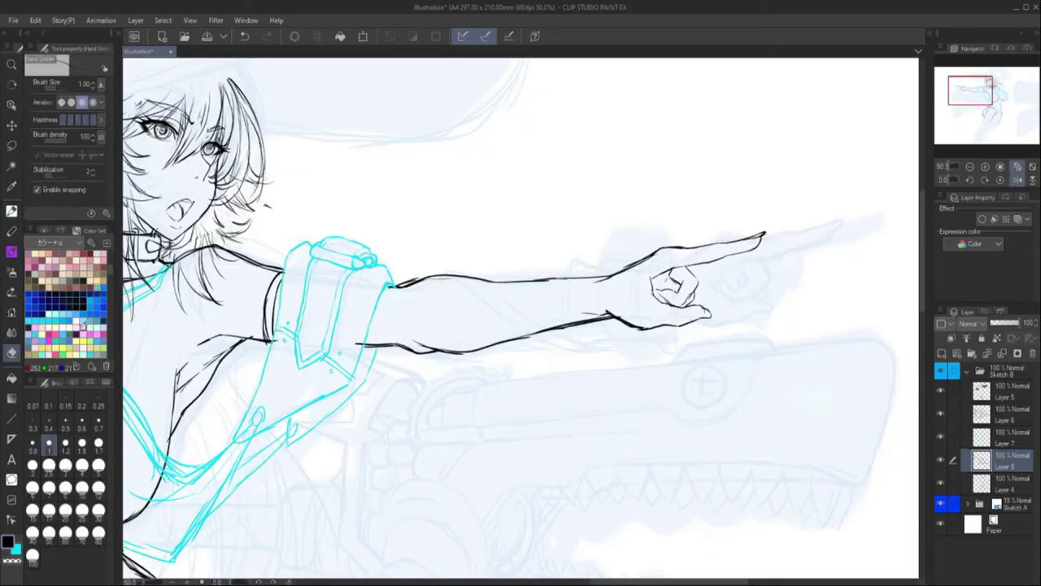
{"action": "key", "text": "h"}
{"action": "left_click", "coordinate": [1000, 179]}
{"action": "left_click", "coordinate": [1001, 165]}
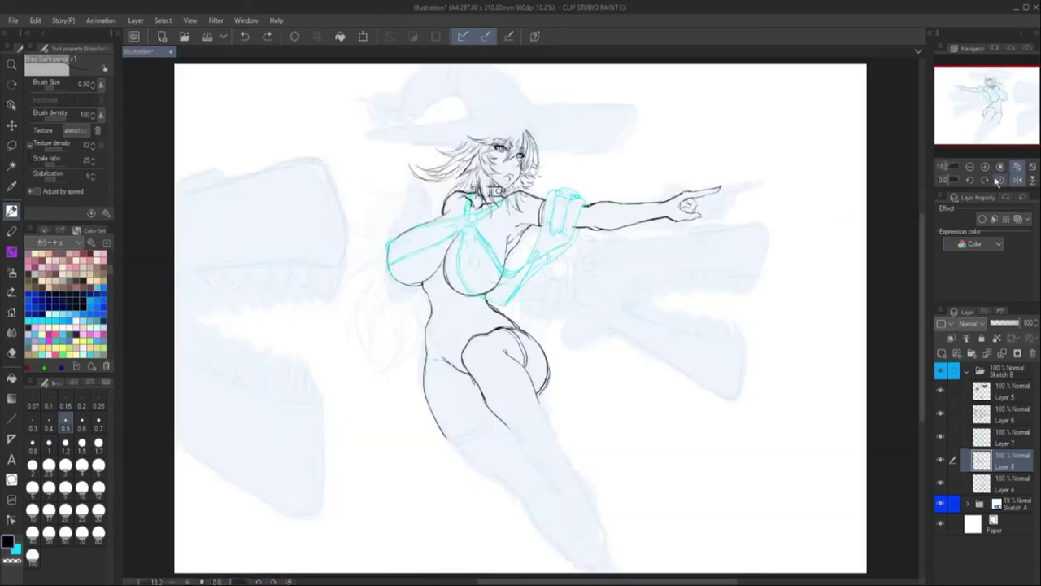
{"action": "key", "text": "h"}
{"action": "key", "text": "ctrl+e"}
Outline both lower legs from the thighs through the knees and calves to the page's lower edge.
{"action": "scroll", "coordinate": [587, 192], "scroll_direction": "up", "scroll_amount": 2}
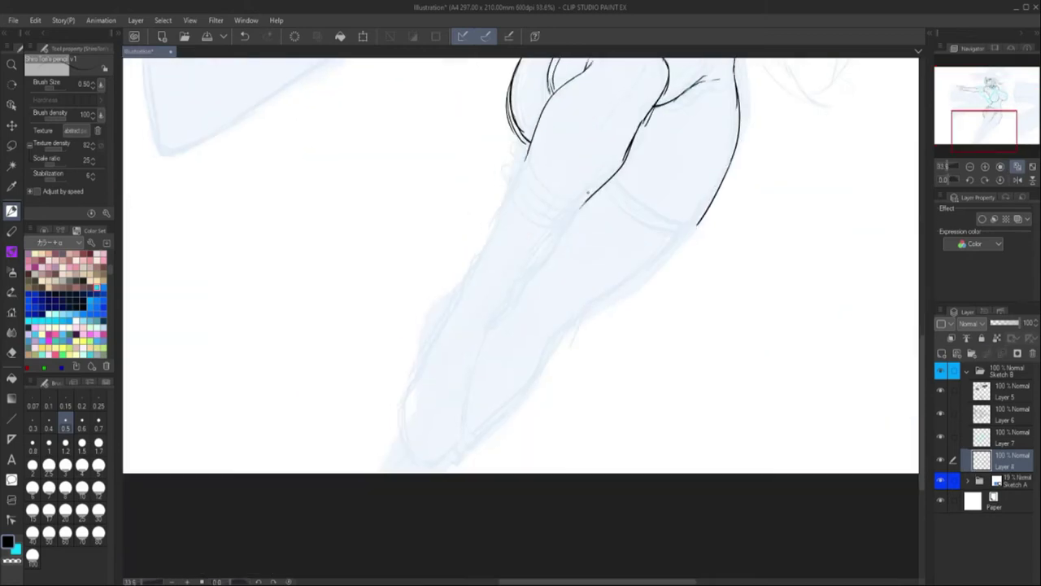
{"action": "left_click_drag", "start_coordinate": [716, 192], "coordinate": [426, 472]}
{"action": "left_click_drag", "start_coordinate": [417, 436], "coordinate": [405, 465]}
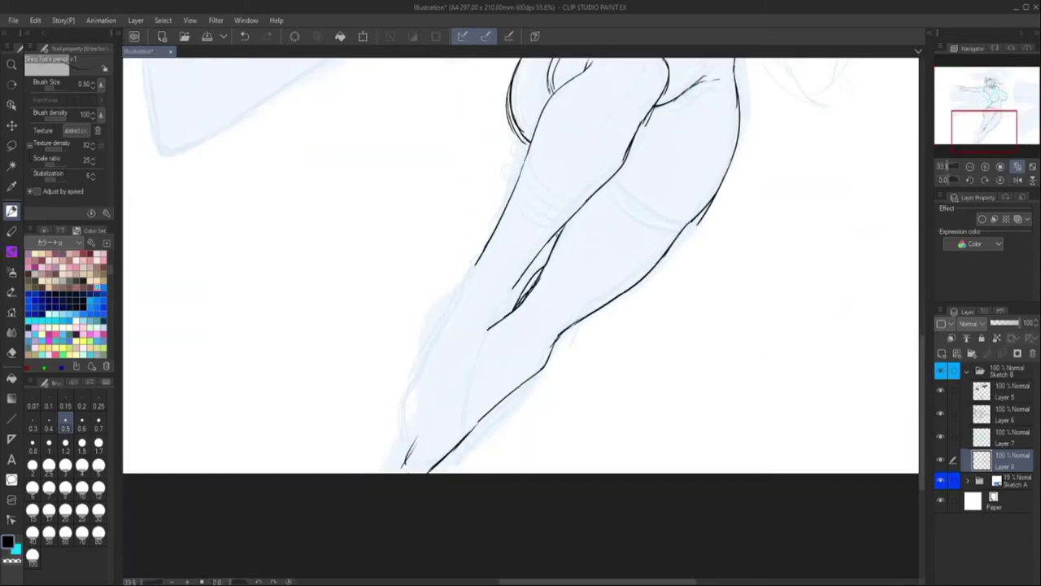
{"action": "scroll", "coordinate": [521, 317], "scroll_direction": "down", "scroll_amount": 2}
{"action": "scroll", "coordinate": [521, 317], "scroll_direction": "up", "scroll_amount": 2}
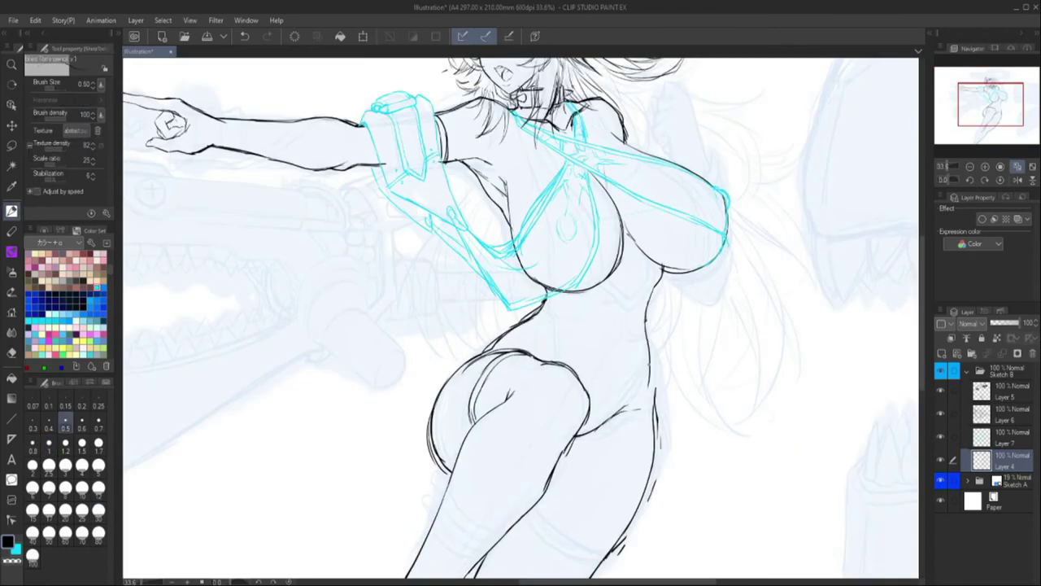
{"action": "scroll", "coordinate": [521, 317], "scroll_direction": "down", "scroll_amount": 3}
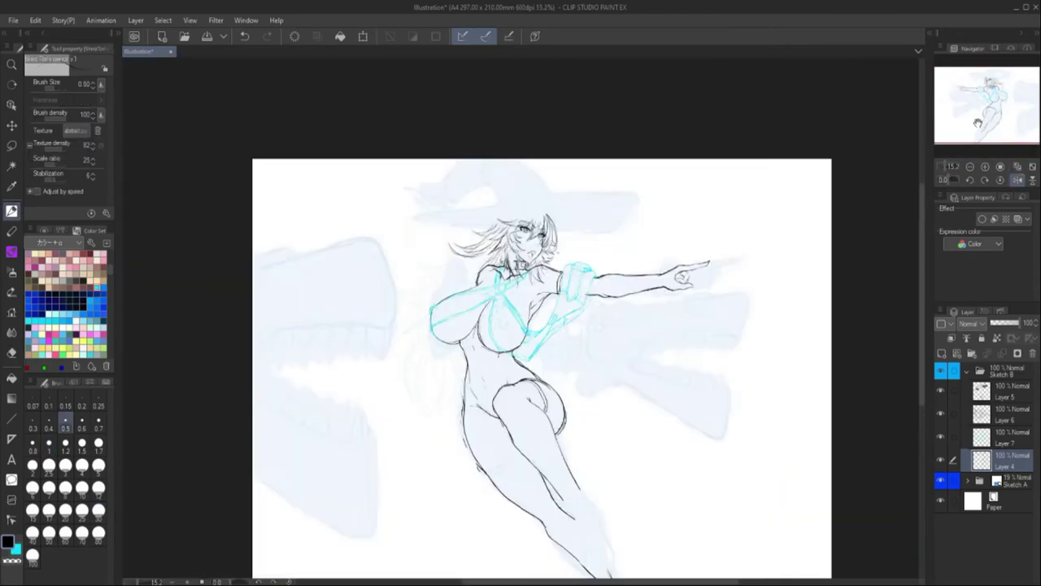
Clear the mouth on a copy of the face layer and draw a new upper lip line on a new layer.
{"action": "scroll", "coordinate": [521, 318], "scroll_direction": "up", "scroll_amount": 4}
{"action": "key", "text": "m"}
{"action": "key", "text": "ctrl+z"}
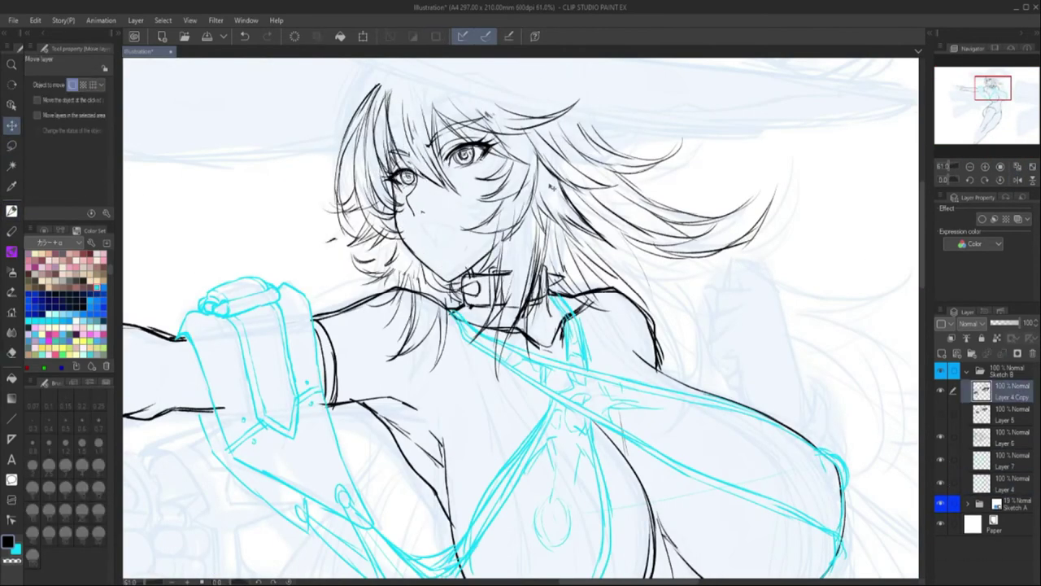
{"action": "key", "text": "p"}
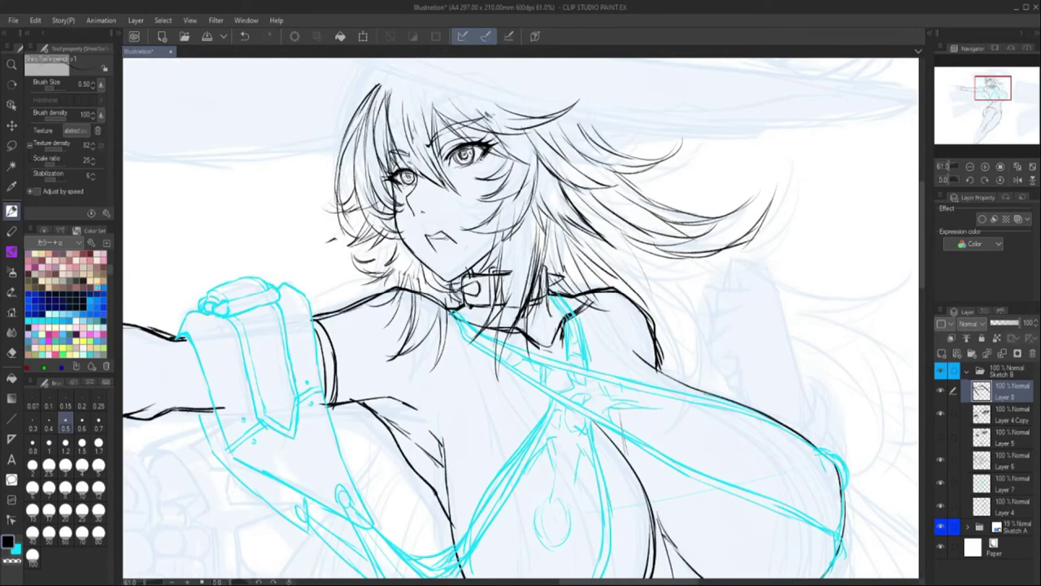
Rework the mouth into an open shouting shape with a small lower-lip mark, undoing unwanted strokes.
{"action": "key", "text": "h"}
{"action": "key", "text": "h"}
{"action": "key", "text": "ctrl+z"}
{"action": "key", "text": "ctrl+z"}
{"action": "key", "text": "e"}
{"action": "key", "text": "h"}
{"action": "key", "text": "p"}
{"action": "key", "text": "h"}
{"action": "left_click_drag", "start_coordinate": [421, 239], "coordinate": [427, 244]}
{"action": "left_click", "coordinate": [462, 260], "text": "ctrl+shift"}
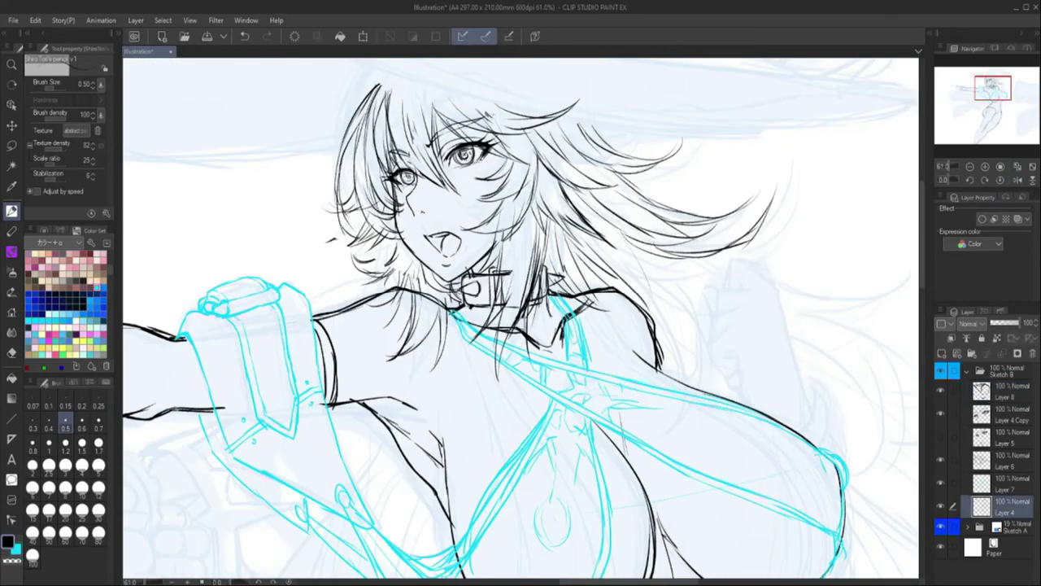
Merge the new mouth layer into the face layer copy and check the figure in mirrored view.
{"action": "key", "text": "e"}
{"action": "key", "text": "ctrl+minus"}
{"action": "key", "text": "h"}
{"action": "key", "text": "ctrl+plus"}
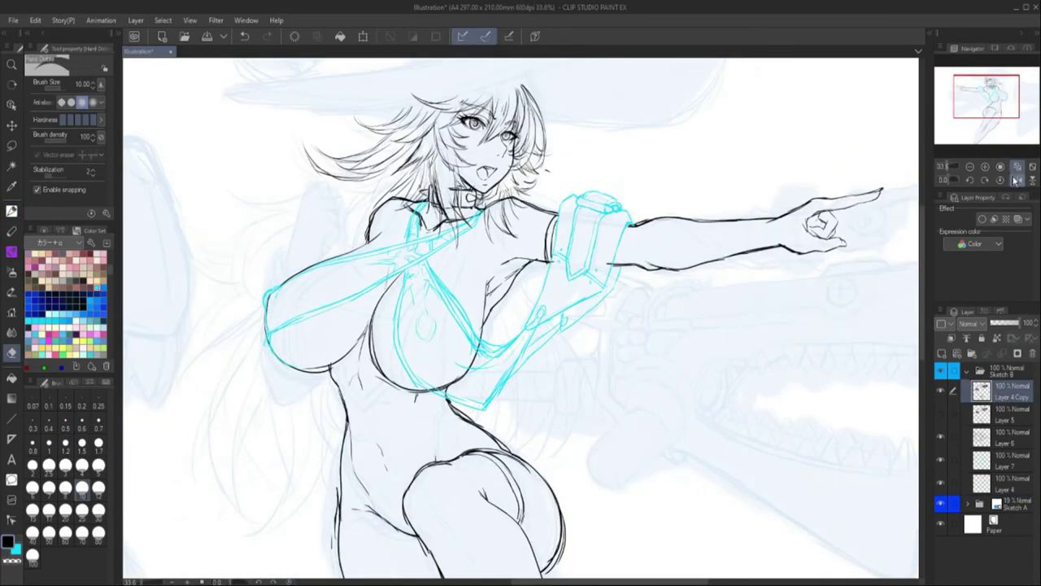
{"action": "key", "text": "h"}
Create a new layer and outline the witch hat's wide brim in magenta above the head.
{"action": "key", "text": "p"}
{"action": "key", "text": "ctrl+shift+n"}
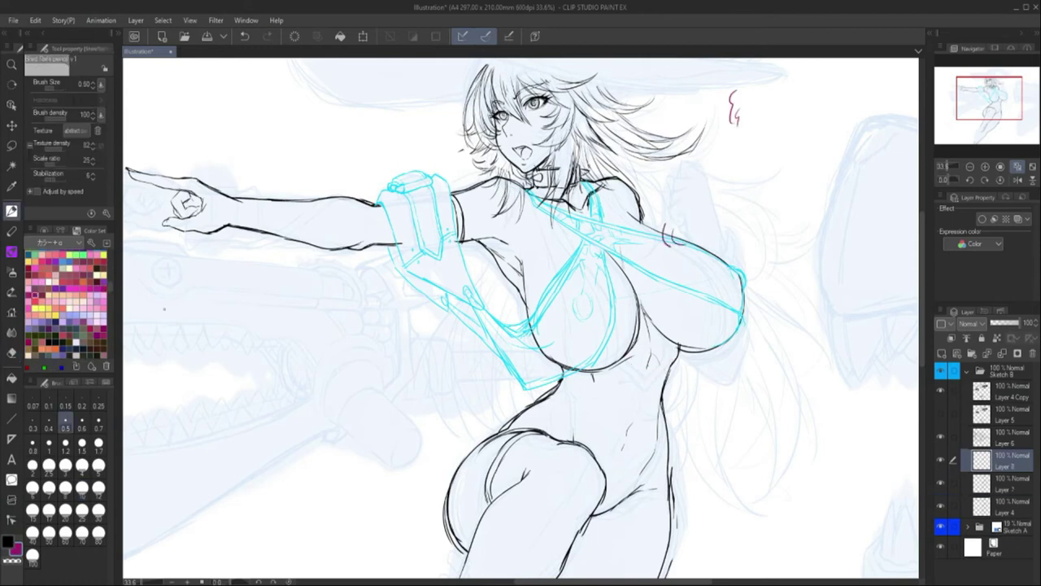
{"action": "key", "text": "h"}
{"action": "key", "text": "ctrl+minus"}
{"action": "key", "text": "ctrl+plus"}
{"action": "mouse_move", "coordinate": [854, 114]}
{"action": "left_mouse_down"}
{"action": "mouse_move", "coordinate": [384, 163]}
{"action": "mouse_move", "coordinate": [745, 127]}
{"action": "mouse_move", "coordinate": [675, 214]}
{"action": "mouse_move", "coordinate": [637, 210]}
{"action": "left_mouse_up"}
{"action": "key", "text": "h"}
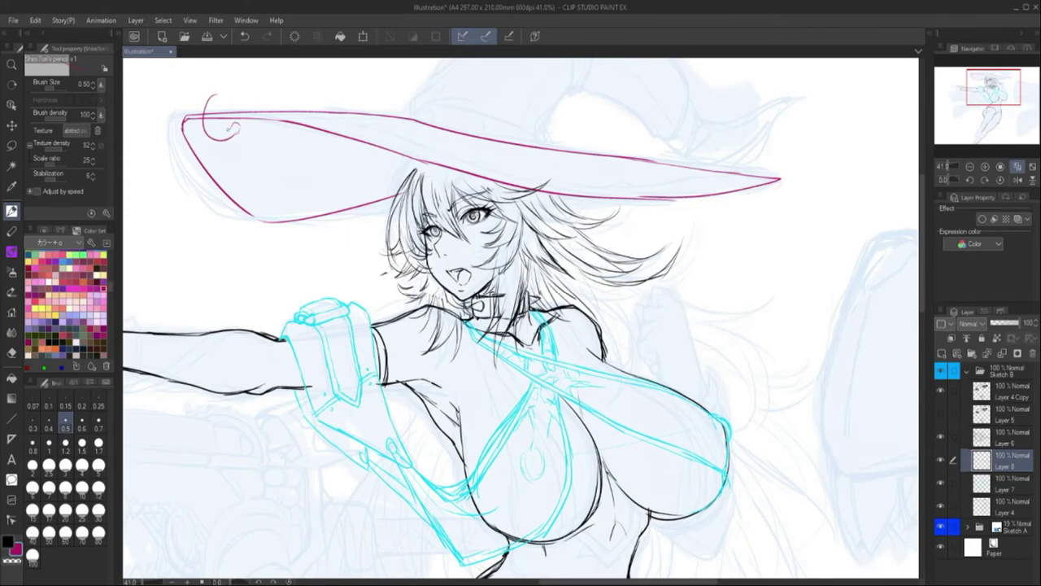
Draw the curled ornament at the brim's tip, the hat band and the lower part of the crown in magenta.
{"action": "key", "text": "h"}
{"action": "mouse_move", "coordinate": [569, 366]}
{"action": "left_mouse_down"}
{"action": "mouse_move", "coordinate": [537, 65]}
{"action": "mouse_move", "coordinate": [497, 406]}
{"action": "left_mouse_up"}
{"action": "left_click_drag", "start_coordinate": [554, 155], "coordinate": [419, 186]}
{"action": "key", "text": "h"}
{"action": "mouse_move", "coordinate": [483, 157]}
{"action": "left_mouse_down"}
{"action": "mouse_move", "coordinate": [455, 163]}
{"action": "mouse_move", "coordinate": [537, 73]}
{"action": "left_mouse_up"}
{"action": "left_click_drag", "start_coordinate": [537, 65], "coordinate": [643, 163]}
{"action": "left_click_drag", "start_coordinate": [634, 118], "coordinate": [620, 161]}
{"action": "key", "text": "h"}
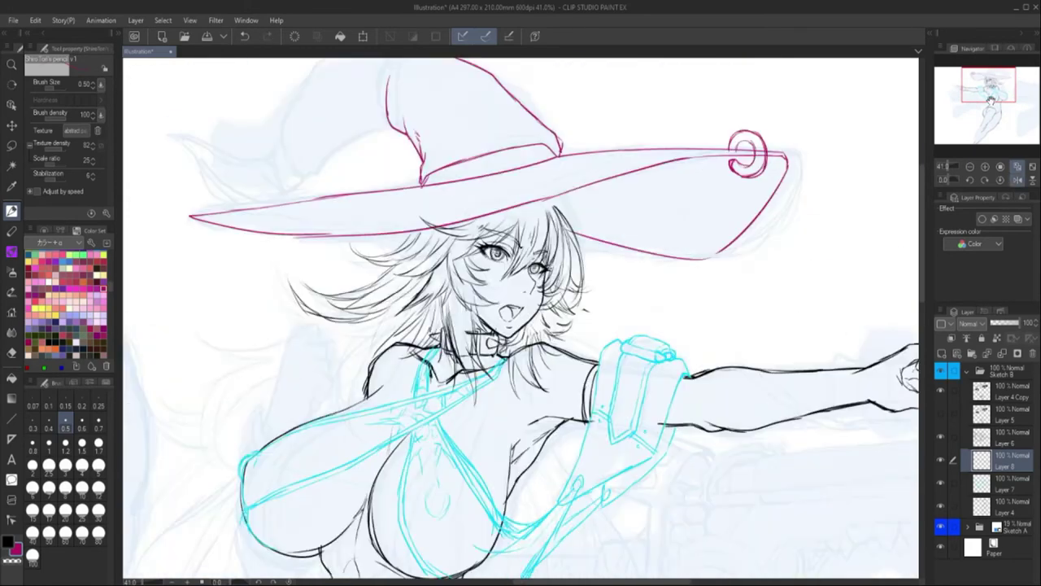
Add round studs to the hat band and a second studded strap across the crown.
{"action": "key", "text": "minus"}
{"action": "left_click_drag", "start_coordinate": [403, 172], "coordinate": [451, 220]}
{"action": "key", "text": "h"}
{"action": "left_click_drag", "start_coordinate": [537, 127], "coordinate": [547, 163]}
{"action": "left_click_drag", "start_coordinate": [432, 228], "coordinate": [446, 236]}
{"action": "key", "text": "h"}
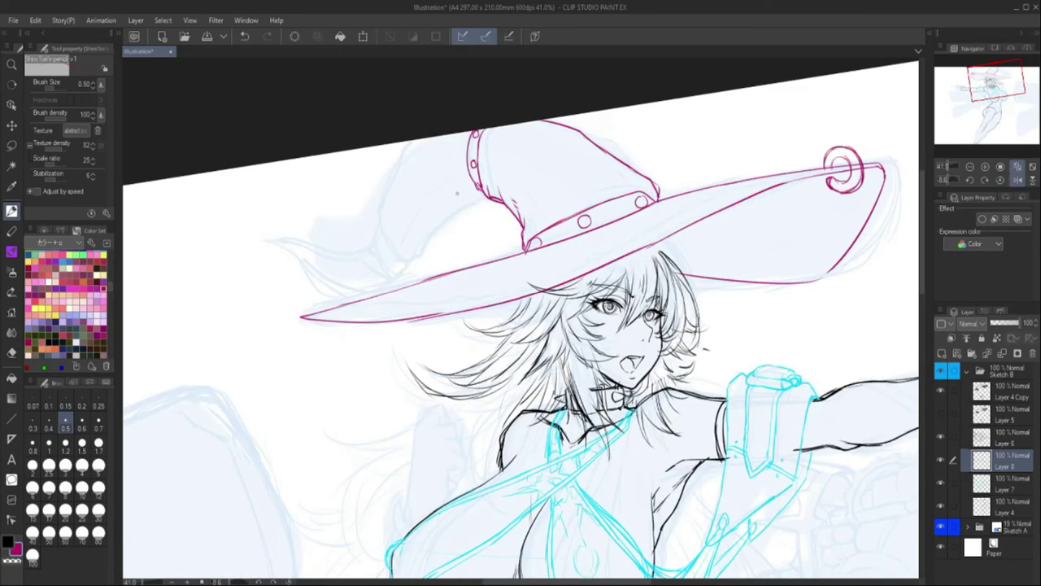
Complete the hat's bent crown with folds and a wrapped pointed tip, and add triangular trim along the brim.
{"action": "key", "text": "h"}
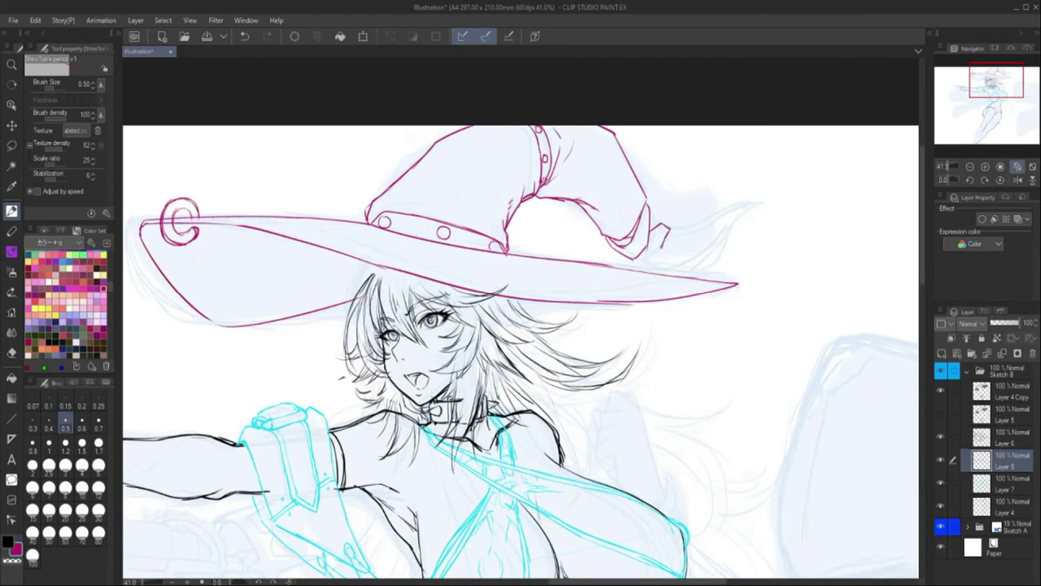
{"action": "key", "text": "h"}
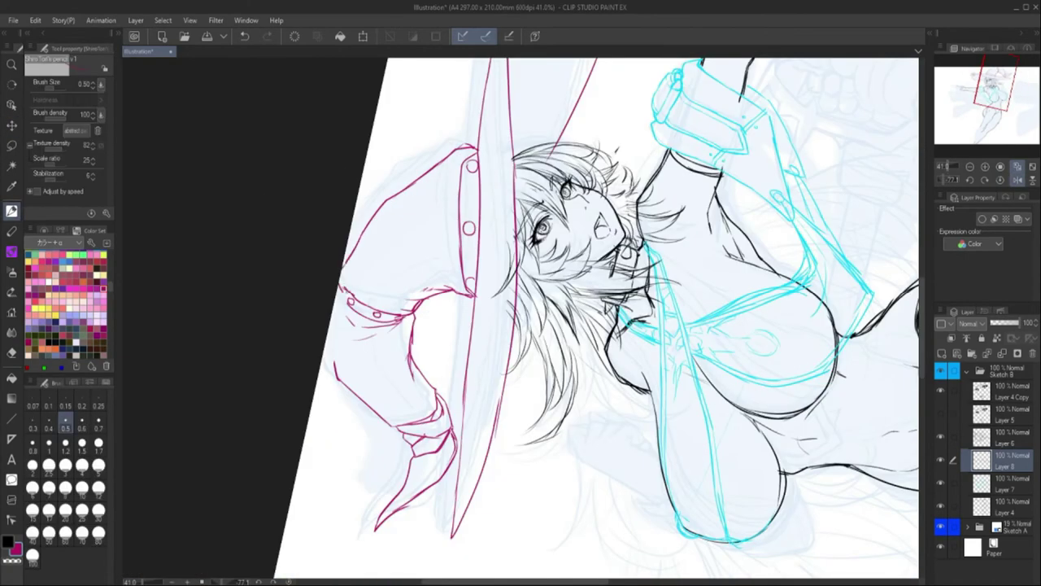
{"action": "key", "text": "h"}
{"action": "key", "text": "h"}
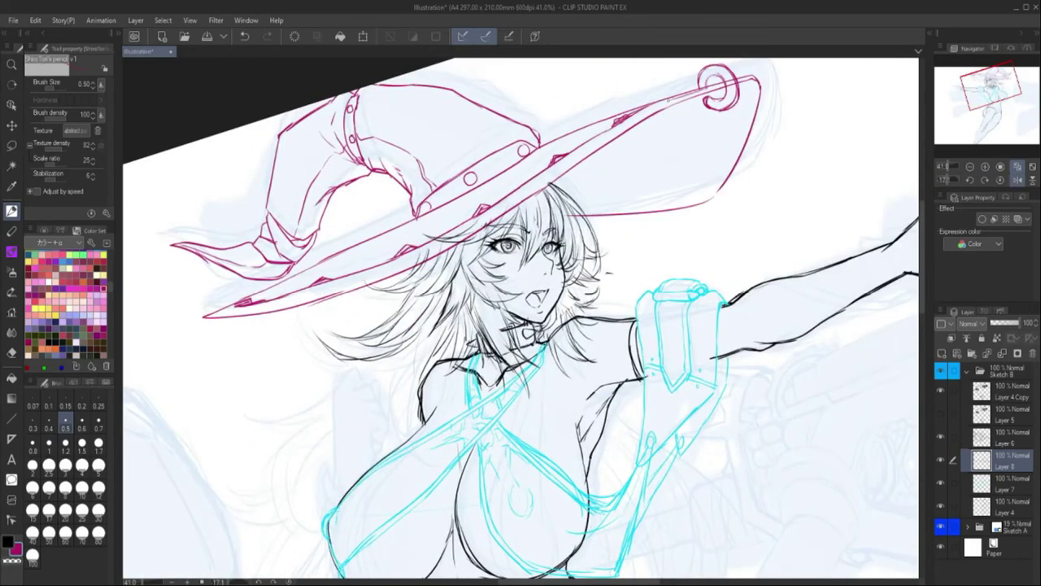
Reposition the magenta hat line art so that it sits properly on the head, using the Move layer tool.
{"action": "key", "text": "ctrl+0"}
{"action": "key", "text": "ctrl+plus"}
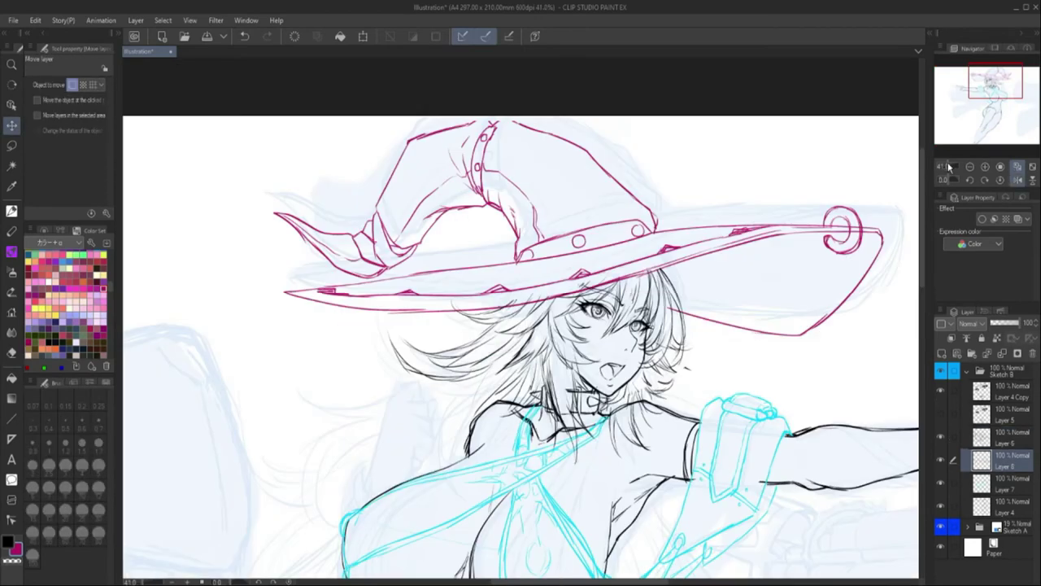
{"action": "key", "text": "p"}
{"action": "left_click", "coordinate": [1018, 166]}
{"action": "key", "text": "h"}
{"action": "key", "text": "k"}
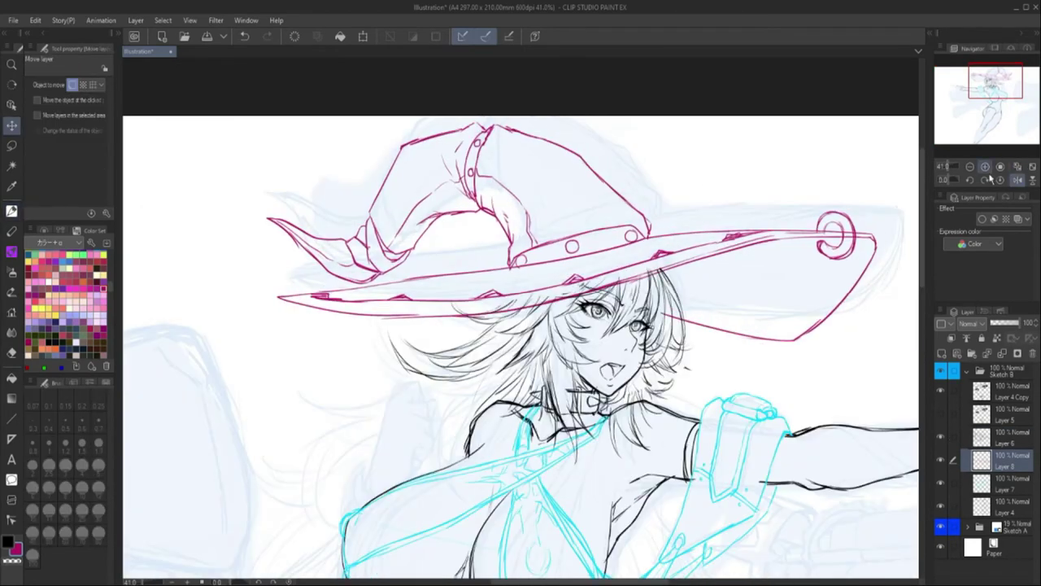
Draw a magenta U-shaped ornament with pointed side flaps just below the bust on a new layer.
{"action": "key", "text": "ctrl+0"}
{"action": "key", "text": "ctrl+plus"}
{"action": "key", "text": "ctrl+plus"}
{"action": "key", "text": "ctrl+plus"}
{"action": "key", "text": "h"}
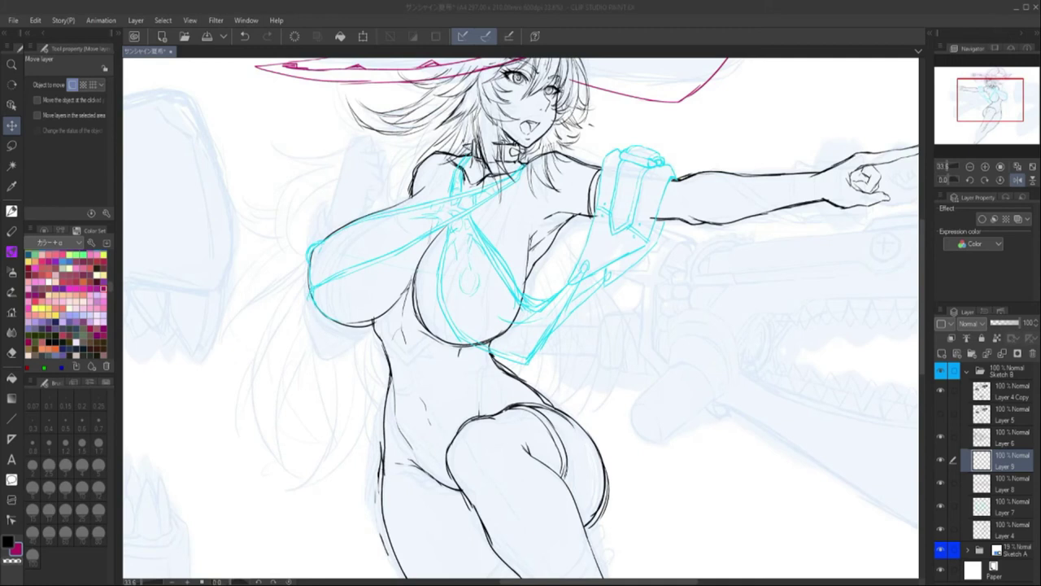
{"action": "key", "text": "p"}
{"action": "key", "text": "ctrl+plus"}
{"action": "mouse_move", "coordinate": [335, 269]}
{"action": "left_mouse_down"}
{"action": "mouse_move", "coordinate": [342, 325]}
{"action": "mouse_move", "coordinate": [389, 259]}
{"action": "left_mouse_up"}
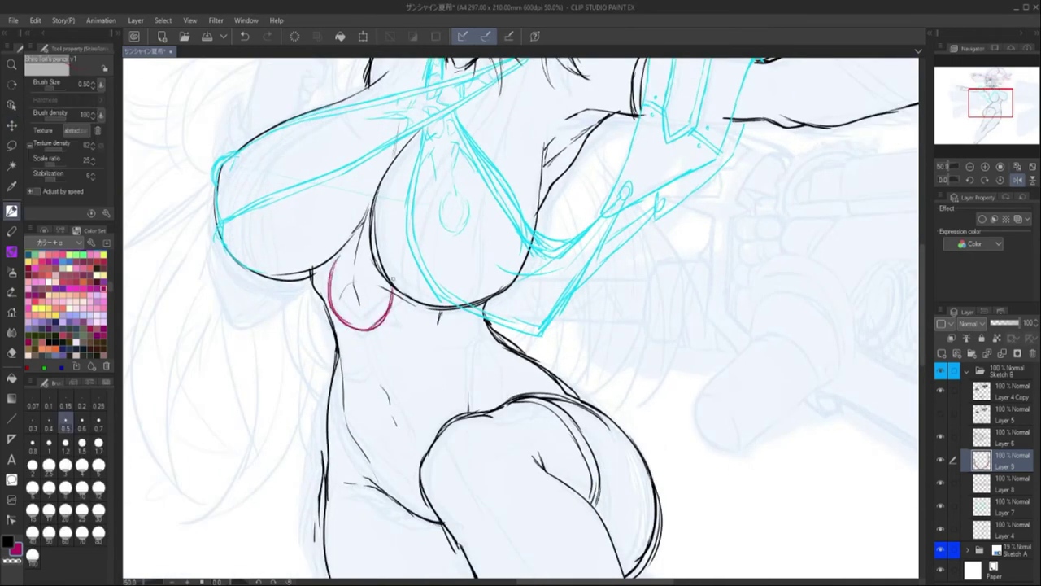
{"action": "key", "text": "h"}
{"action": "key", "text": "h"}
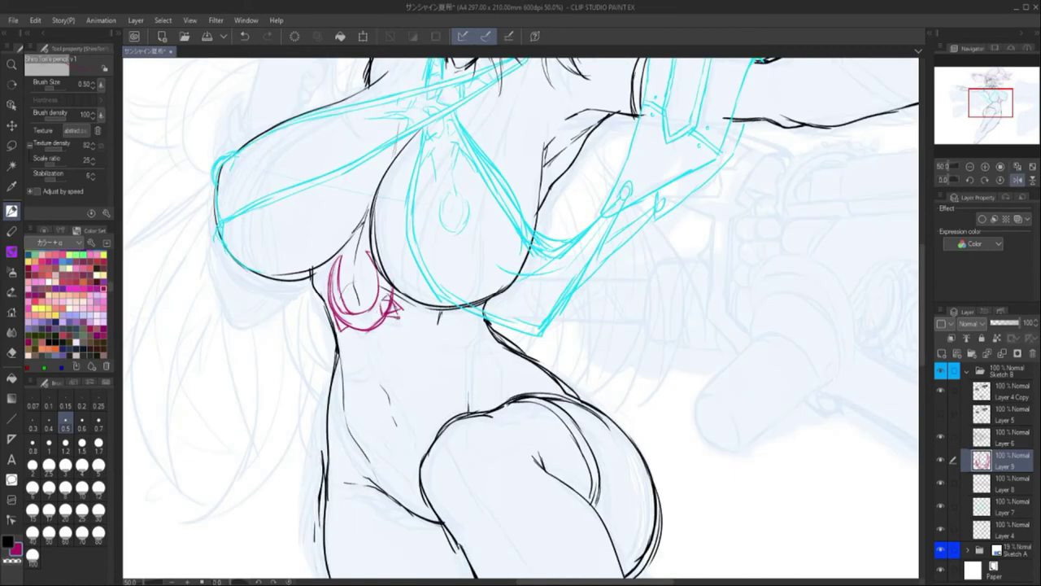
{"action": "key", "text": "h"}
{"action": "key", "text": "ctrl+plus"}
Create another layer and add the segmented lower rim and pointed side pieces to the magenta ornament below the bust.
{"action": "left_click", "coordinate": [941, 353]}
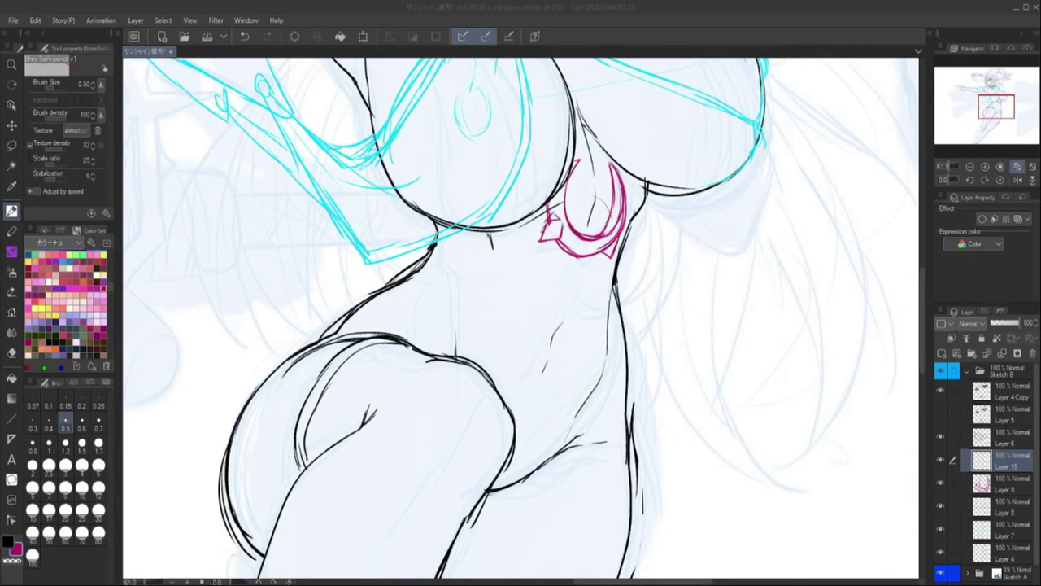
{"action": "scroll", "coordinate": [521, 317], "scroll_direction": "up", "scroll_amount": 5}
{"action": "scroll", "coordinate": [520, 317], "scroll_direction": "down", "scroll_amount": 3}
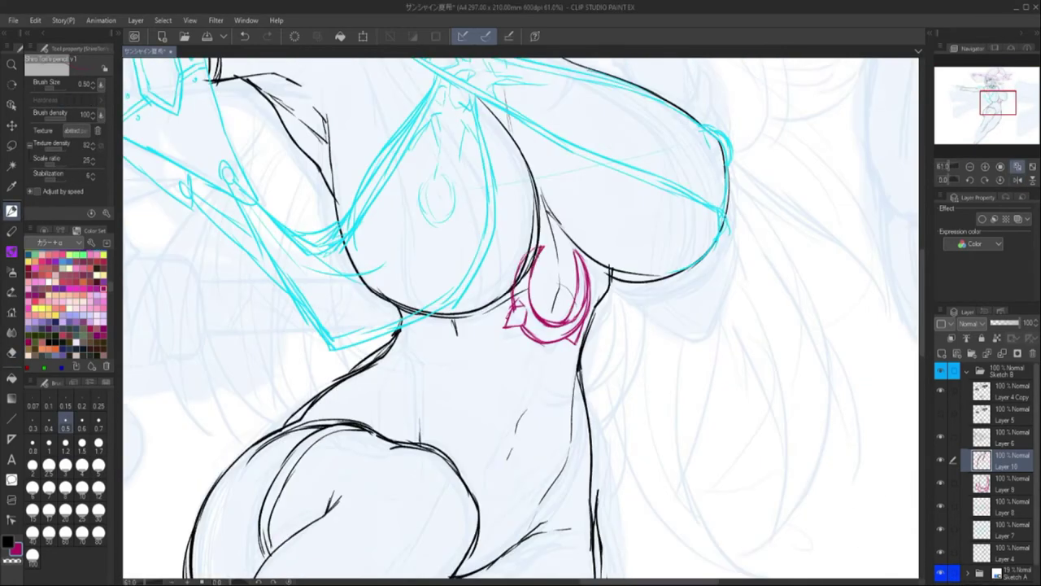
{"action": "key", "text": "ctrl+z"}
{"action": "key", "text": "h"}
{"action": "key", "text": "h"}
{"action": "key", "text": "ctrl+y"}
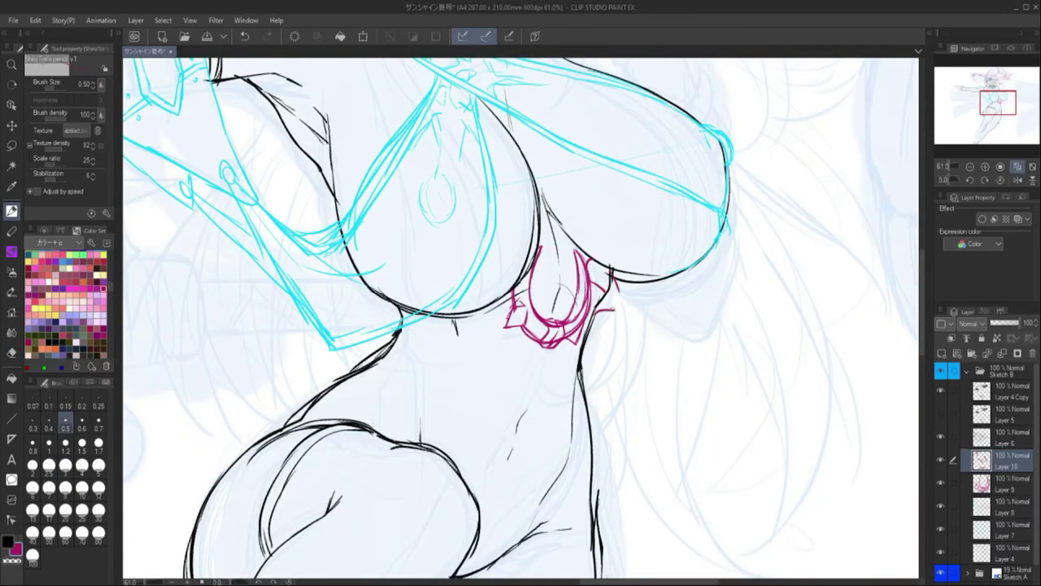
{"action": "left_click", "coordinate": [1019, 180]}
{"action": "scroll", "coordinate": [521, 317], "scroll_direction": "down", "scroll_amount": 1}
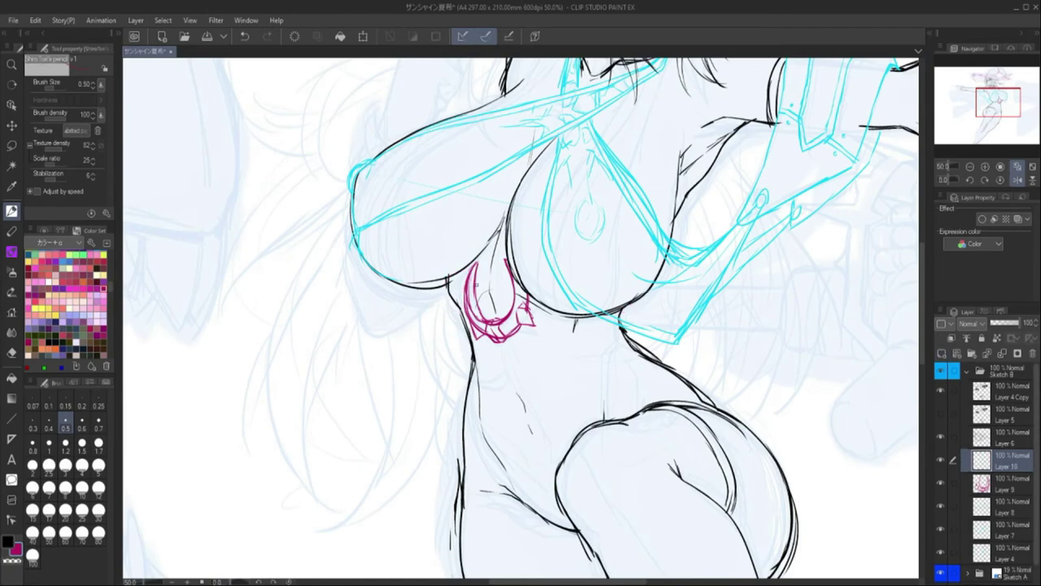
Reinforce the black contour lines of the bust, armpit and waist on Layer 4.
{"action": "left_click", "coordinate": [571, 211], "text": "ctrl"}
{"action": "key", "text": "h"}
{"action": "key", "text": "h"}
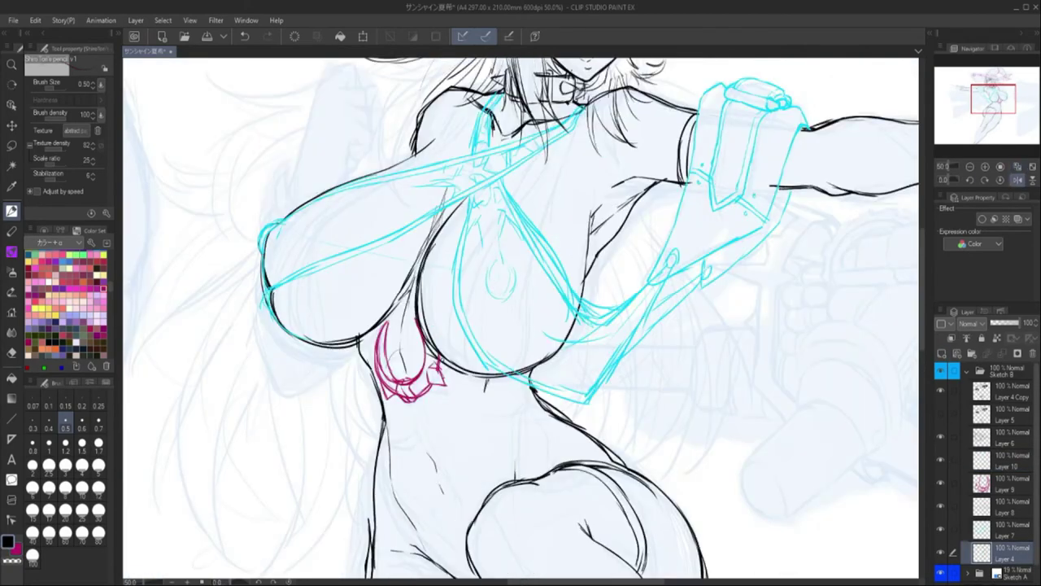
{"action": "scroll", "coordinate": [982, 103], "scroll_direction": "down", "scroll_amount": 2}
{"action": "key", "text": "h"}
{"action": "key", "text": "h"}
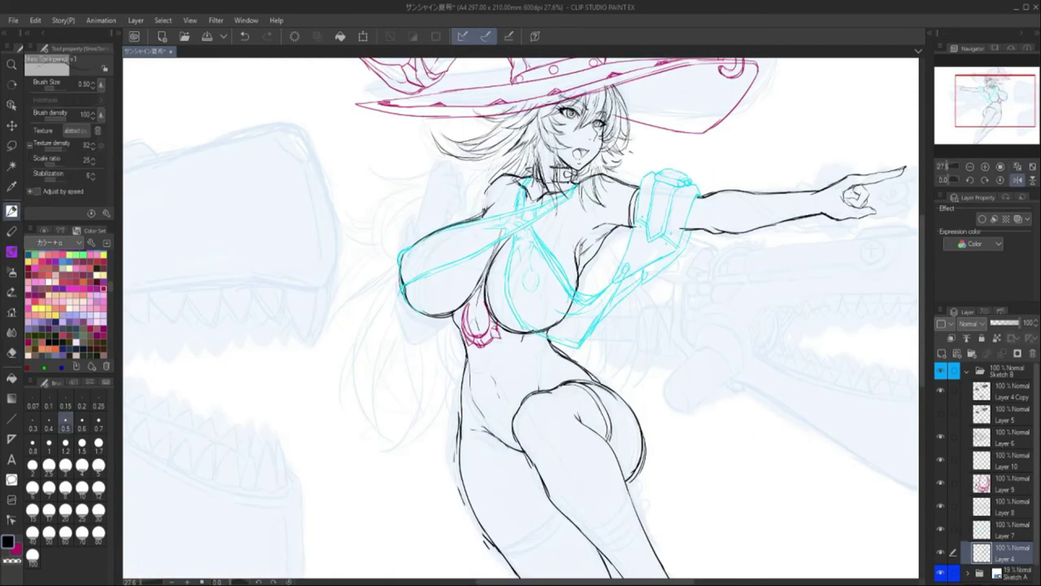
{"action": "key", "text": "h"}
{"action": "scroll", "coordinate": [981, 103], "scroll_direction": "up", "scroll_amount": 1}
{"action": "scroll", "coordinate": [982, 103], "scroll_direction": "down", "scroll_amount": 1}
{"action": "key", "text": "h"}
{"action": "scroll", "coordinate": [182, 214], "scroll_direction": "down", "scroll_amount": 1}
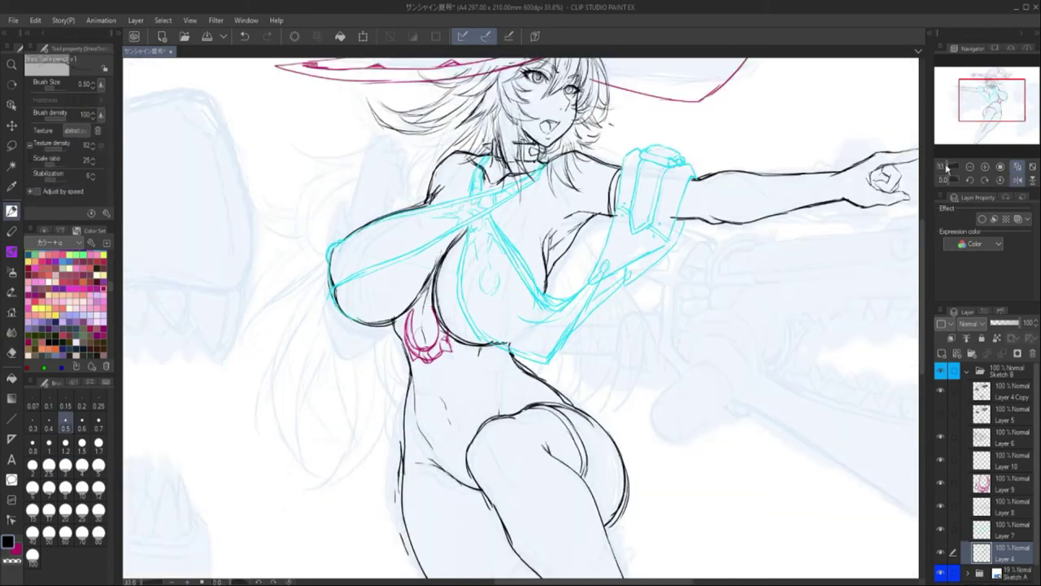
{"action": "scroll", "coordinate": [182, 214], "scroll_direction": "down", "scroll_amount": 1}
Draw the magenta side edges of the torso panel on Layer 10, running from the ornament down to the crotch.
{"action": "left_click", "coordinate": [181, 214], "text": "ctrl"}
{"action": "key", "text": "h"}
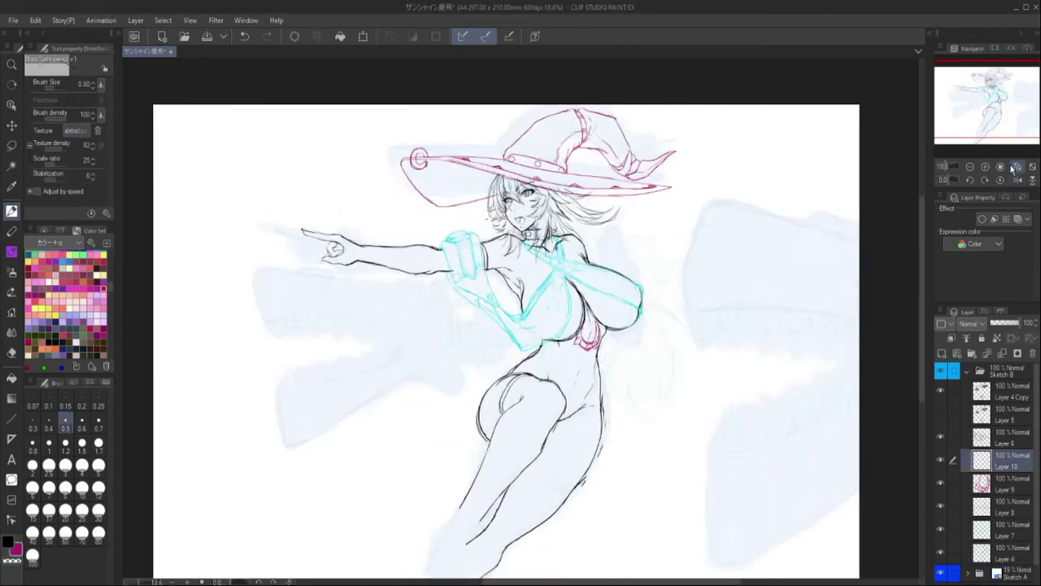
{"action": "scroll", "coordinate": [521, 321], "scroll_direction": "up", "scroll_amount": 4}
{"action": "key", "text": "h"}
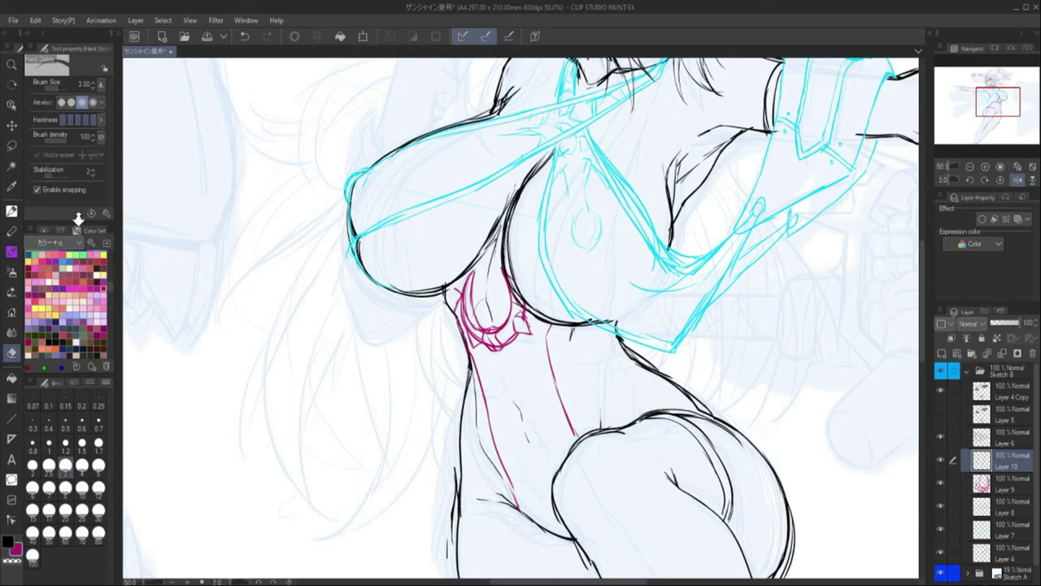
{"action": "key", "text": "h"}
{"action": "scroll", "coordinate": [521, 321], "scroll_direction": "down", "scroll_amount": 3}
{"action": "scroll", "coordinate": [521, 321], "scroll_direction": "up", "scroll_amount": 1}
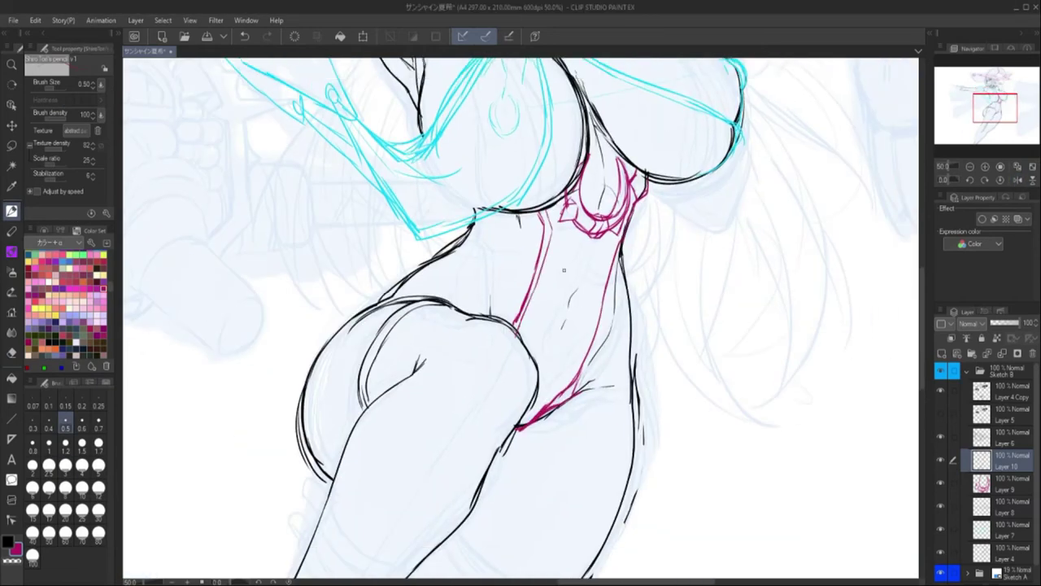
Draw the knotted bow at the front of the hips and the long cloth hanging from it in magenta.
{"action": "scroll", "coordinate": [520, 321], "scroll_direction": "down", "scroll_amount": 3}
{"action": "key", "text": "h"}
{"action": "scroll", "coordinate": [521, 321], "scroll_direction": "up", "scroll_amount": 2}
{"action": "scroll", "coordinate": [520, 322], "scroll_direction": "up", "scroll_amount": 1}
{"action": "mouse_move", "coordinate": [500, 371]}
{"action": "left_mouse_down"}
{"action": "mouse_move", "coordinate": [512, 431]}
{"action": "mouse_move", "coordinate": [449, 509]}
{"action": "left_mouse_up"}
{"action": "key", "text": "h"}
{"action": "left_click_drag", "start_coordinate": [486, 409], "coordinate": [509, 553]}
{"action": "key", "text": "h"}
{"action": "scroll", "coordinate": [521, 321], "scroll_direction": "up", "scroll_amount": 1}
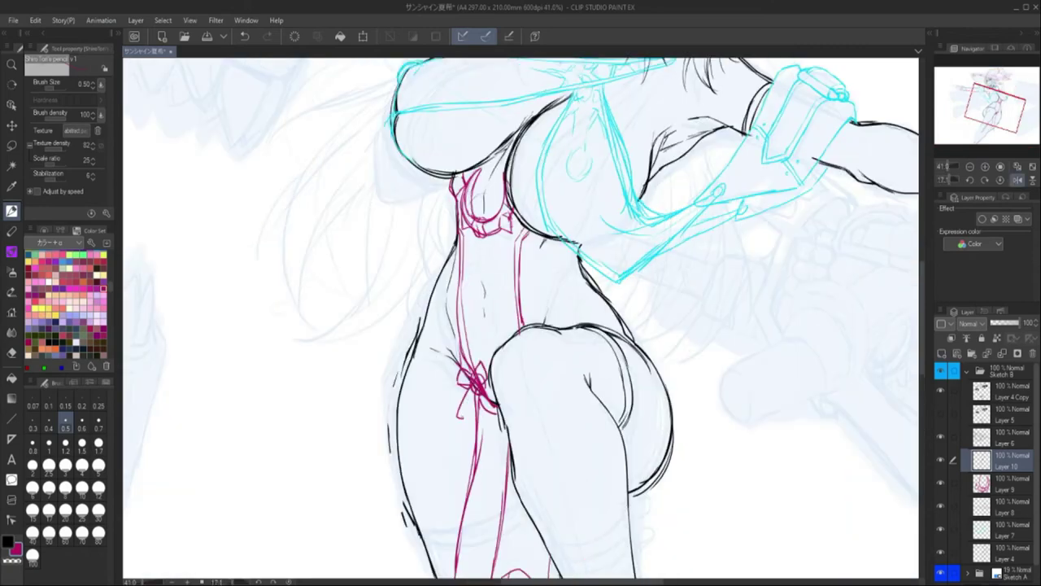
Add magenta straps running from the bow around both hips.
{"action": "key", "text": "h"}
{"action": "key", "text": "h"}
{"action": "left_click_drag", "start_coordinate": [551, 314], "coordinate": [597, 275]}
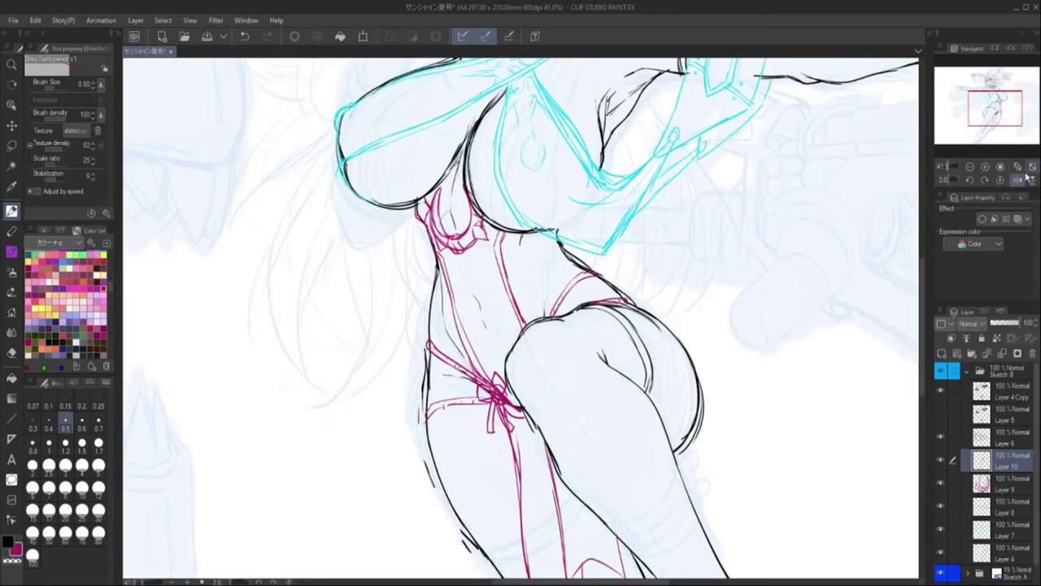
Finish the hanging cloth with a jagged hem of long pointed tips beside the thigh.
{"action": "key", "text": "h"}
{"action": "scroll", "coordinate": [815, 435], "scroll_direction": "down", "scroll_amount": 2}
{"action": "left_click_drag", "start_coordinate": [543, 330], "coordinate": [488, 418]}
{"action": "key", "text": "h"}
{"action": "left_click_drag", "start_coordinate": [502, 363], "coordinate": [485, 429]}
{"action": "left_click_drag", "start_coordinate": [497, 366], "coordinate": [392, 404]}
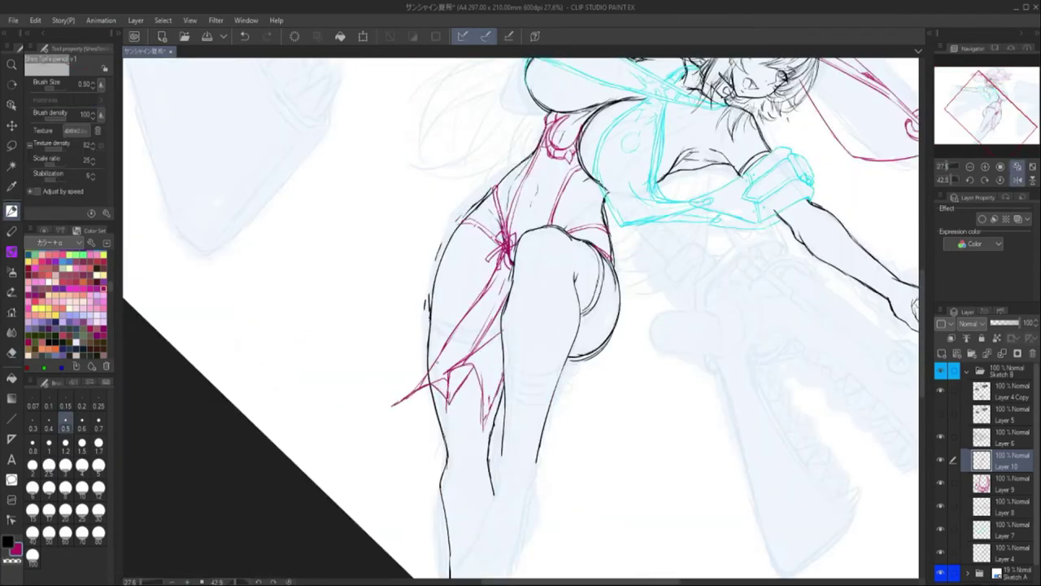
Add small pointed trim along the torso panel's edges and rounded decorations on the hanging cloth.
{"action": "key", "text": "ctrl+0"}
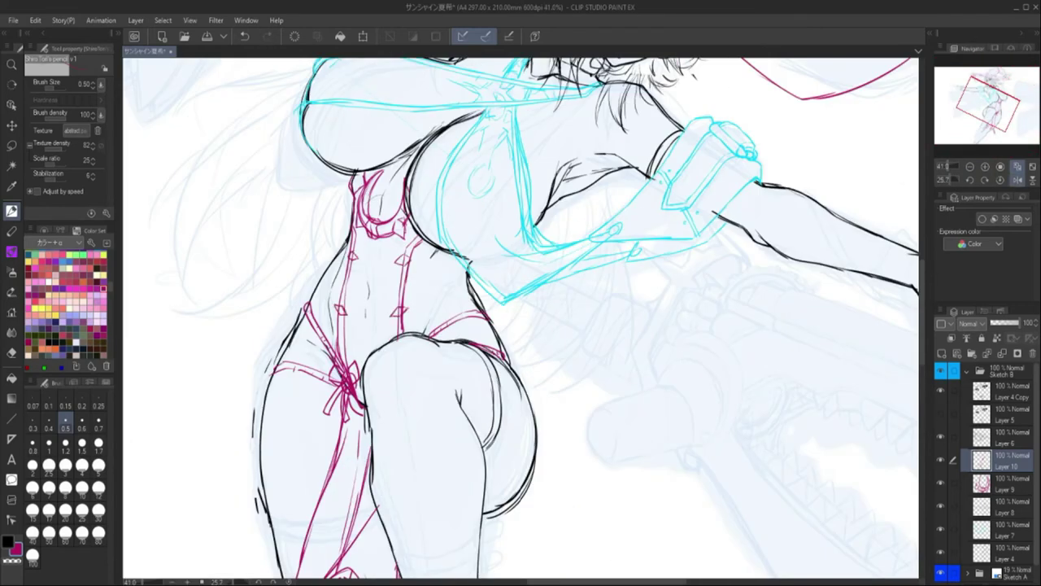
{"action": "key", "text": "ctrl+at"}
{"action": "key", "text": "h"}
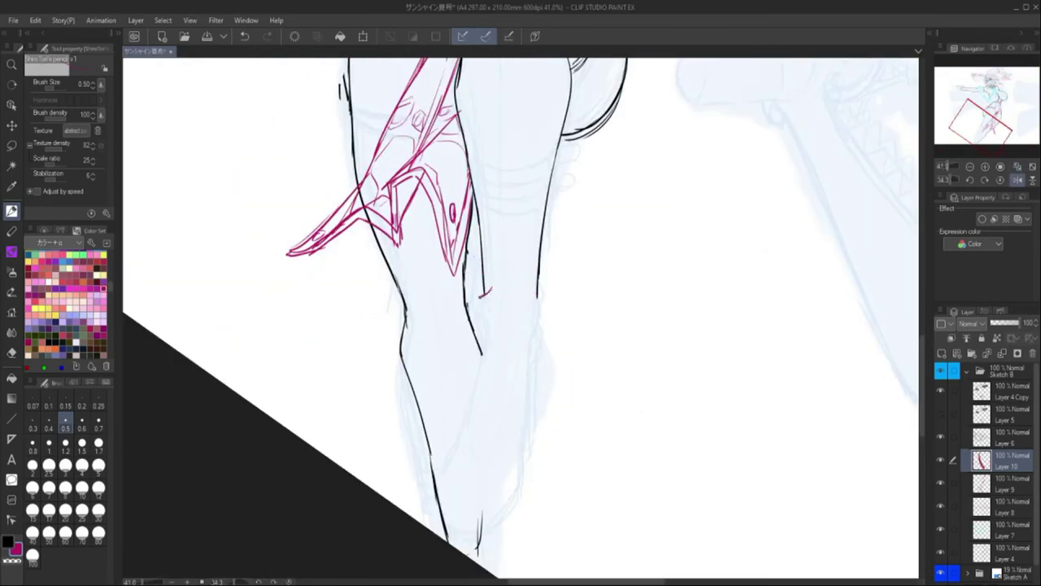
Outline the front leg's boot shaft in magenta, with a rounded top and a curved ankle band with curled ends.
{"action": "left_click_drag", "start_coordinate": [490, 287], "coordinate": [460, 440]}
{"action": "left_click_drag", "start_coordinate": [534, 295], "coordinate": [538, 439]}
{"action": "left_click_drag", "start_coordinate": [455, 424], "coordinate": [539, 439]}
{"action": "left_click_drag", "start_coordinate": [464, 382], "coordinate": [446, 438]}
{"action": "key", "text": "h"}
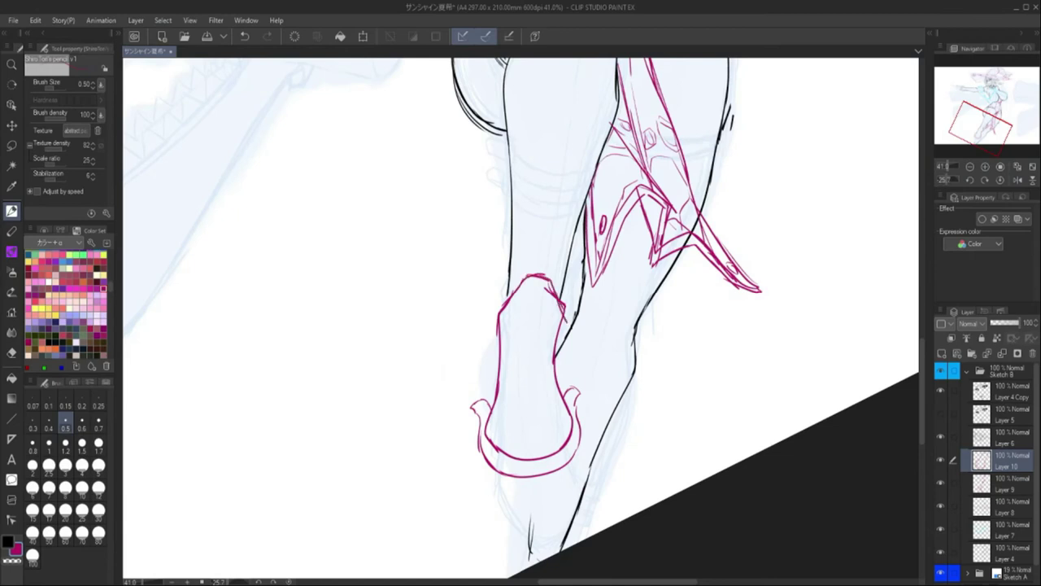
Draw the boot's tapering foot with its curved crossing band, and add the wide cuff around the top of the shaft.
{"action": "key", "text": "e"}
{"action": "key", "text": "p"}
{"action": "mouse_move", "coordinate": [427, 368]}
{"action": "left_mouse_down"}
{"action": "mouse_move", "coordinate": [445, 468]}
{"action": "mouse_move", "coordinate": [482, 471]}
{"action": "left_mouse_up"}
{"action": "left_click_drag", "start_coordinate": [533, 366], "coordinate": [510, 456]}
{"action": "left_click_drag", "start_coordinate": [432, 380], "coordinate": [530, 375]}
{"action": "left_click_drag", "start_coordinate": [431, 399], "coordinate": [480, 421]}
{"action": "left_click_drag", "start_coordinate": [456, 171], "coordinate": [449, 217]}
{"action": "left_click_drag", "start_coordinate": [449, 219], "coordinate": [504, 225]}
{"action": "key", "text": "h"}
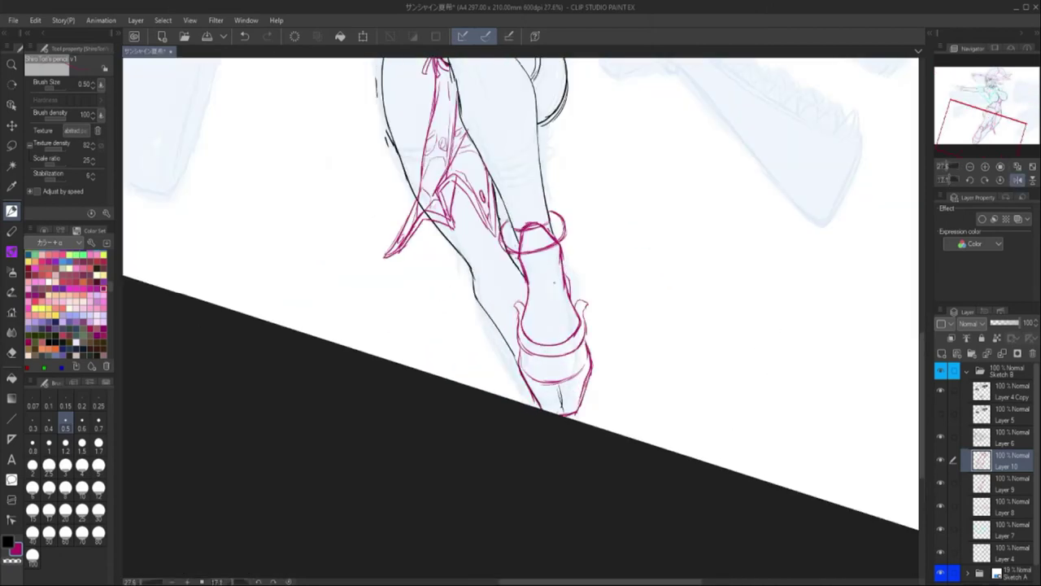
Refine the boot's outline and cuff, and decorate its shaft with a round stud above a long pointed emblem.
{"action": "left_click", "coordinate": [1020, 180]}
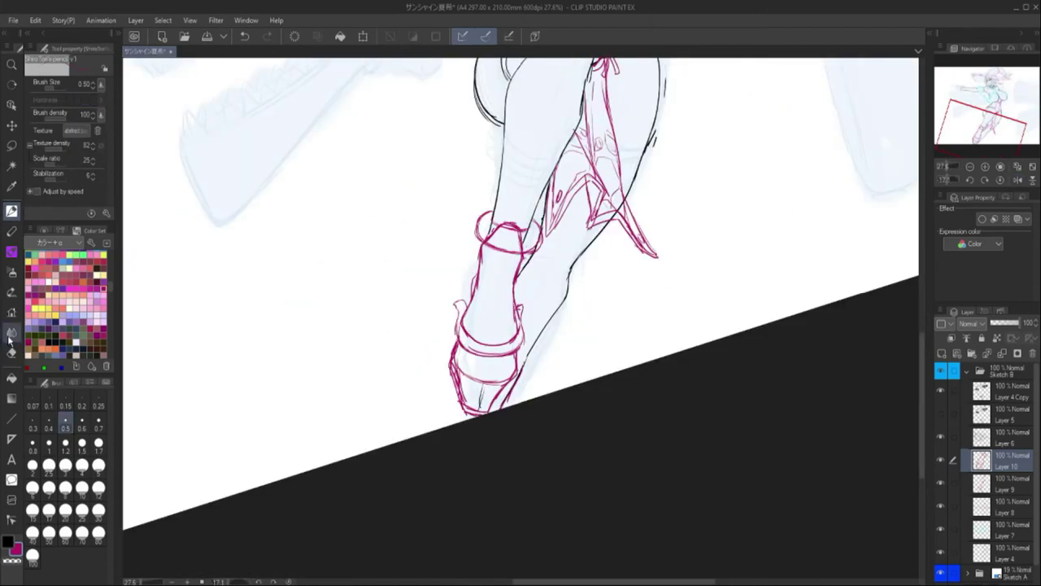
{"action": "key", "text": "ctrl+z"}
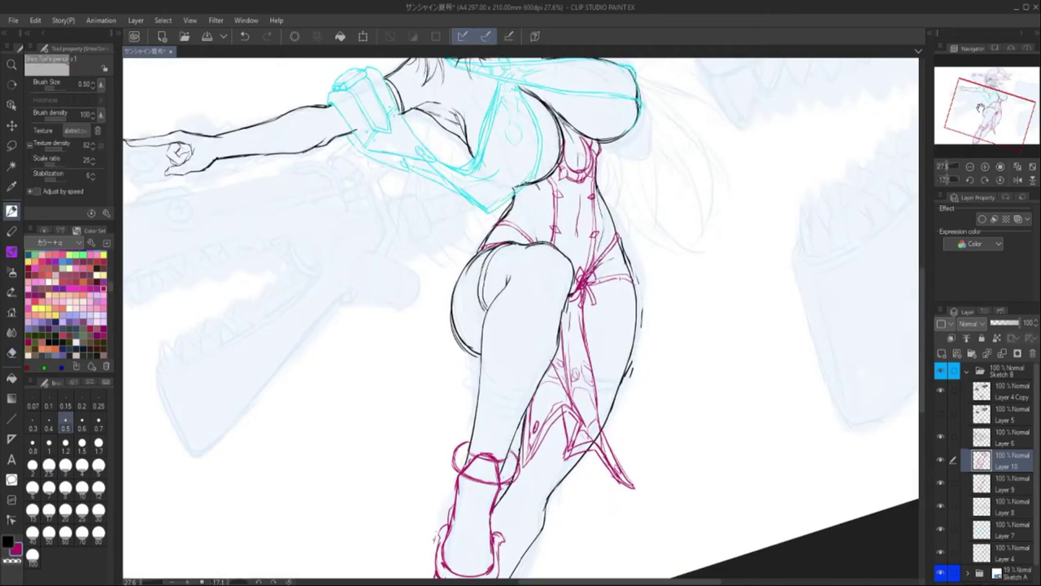
{"action": "left_click_drag", "start_coordinate": [520, 293], "coordinate": [456, 395]}
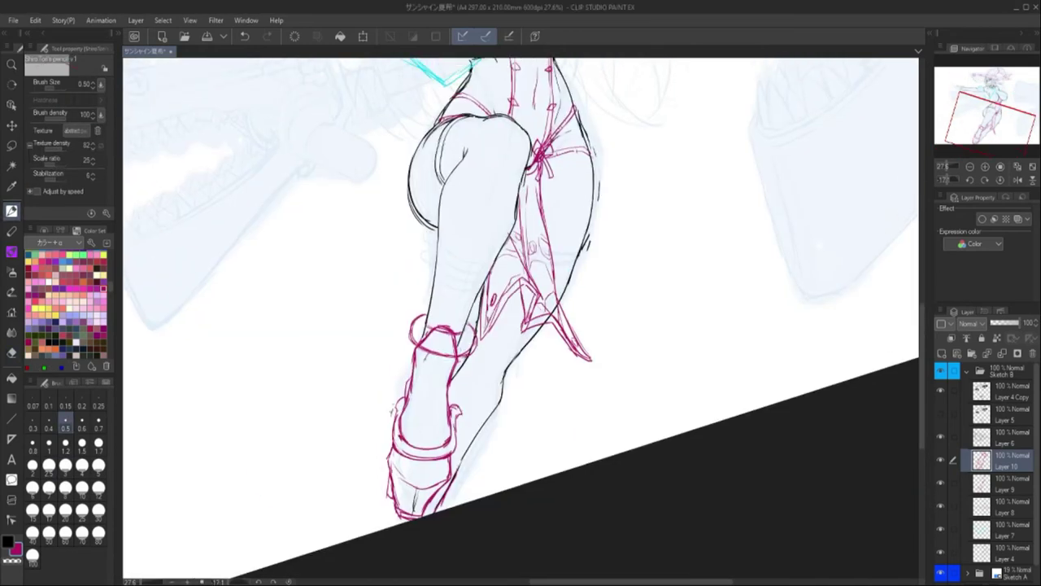
{"action": "left_click_drag", "start_coordinate": [520, 317], "coordinate": [517, 324]}
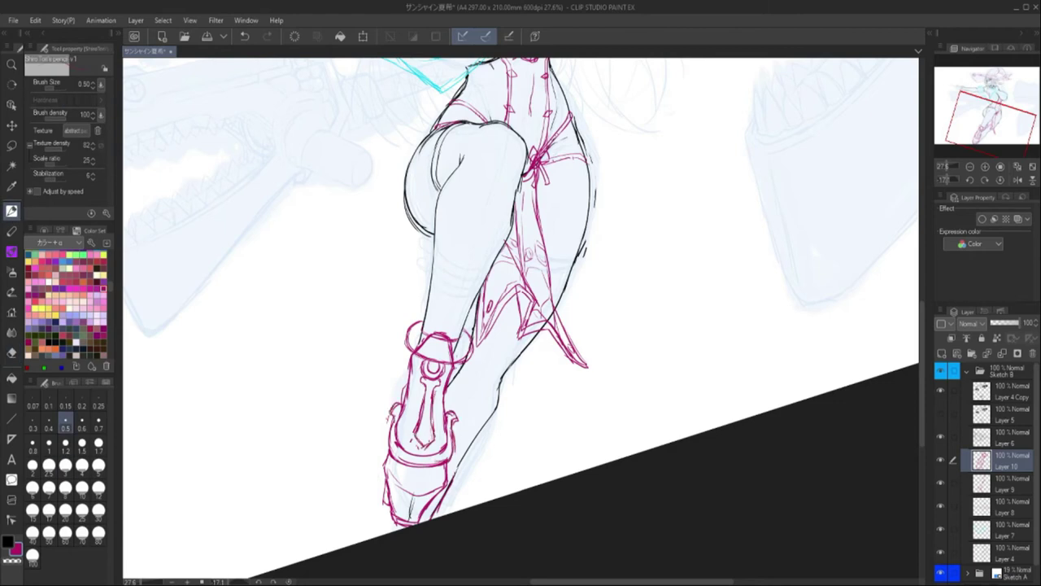
{"action": "scroll", "coordinate": [523, 421], "scroll_direction": "up", "scroll_amount": 3}
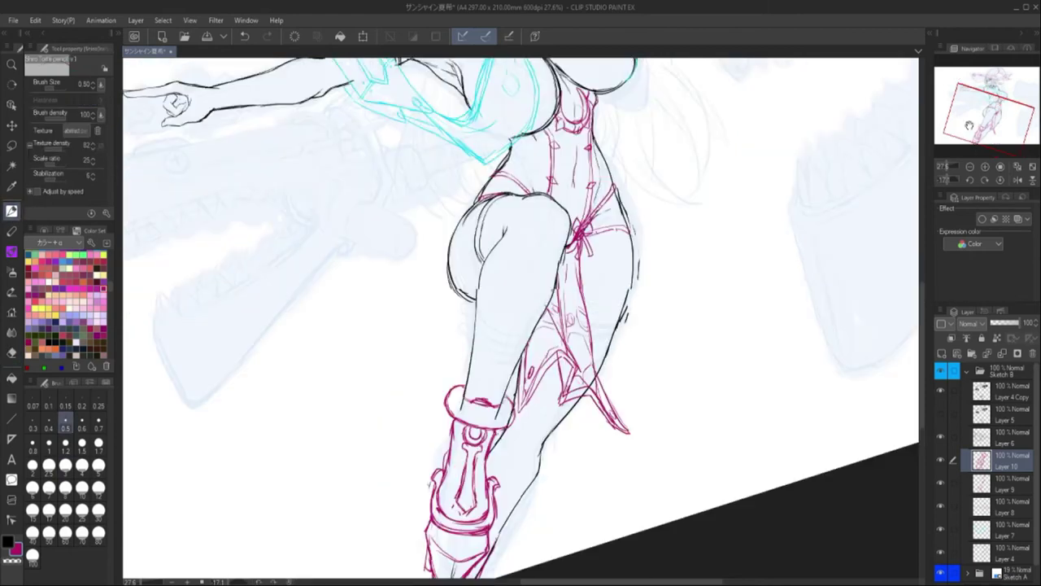
Add a round stud to the boot cuff and draw black band and knee lines on the rear leg on Layer 4.
{"action": "left_click_drag", "start_coordinate": [947, 169], "coordinate": [945, 168]}
{"action": "left_click", "coordinate": [1016, 179]}
{"action": "scroll", "coordinate": [434, 302], "scroll_direction": "down", "scroll_amount": 3}
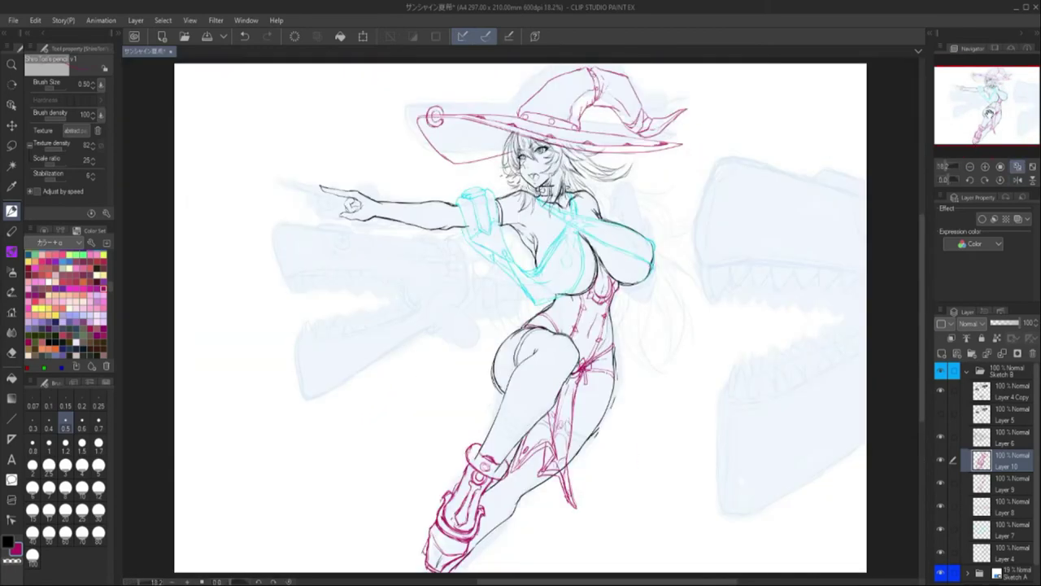
{"action": "scroll", "coordinate": [433, 302], "scroll_direction": "up", "scroll_amount": 3}
{"action": "key", "text": "h"}
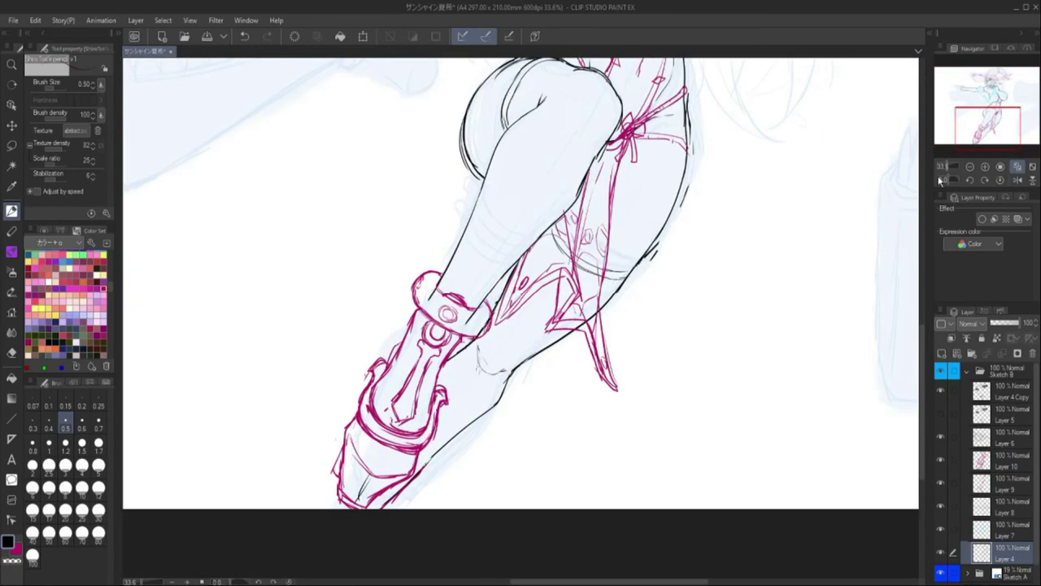
{"action": "key", "text": "e"}
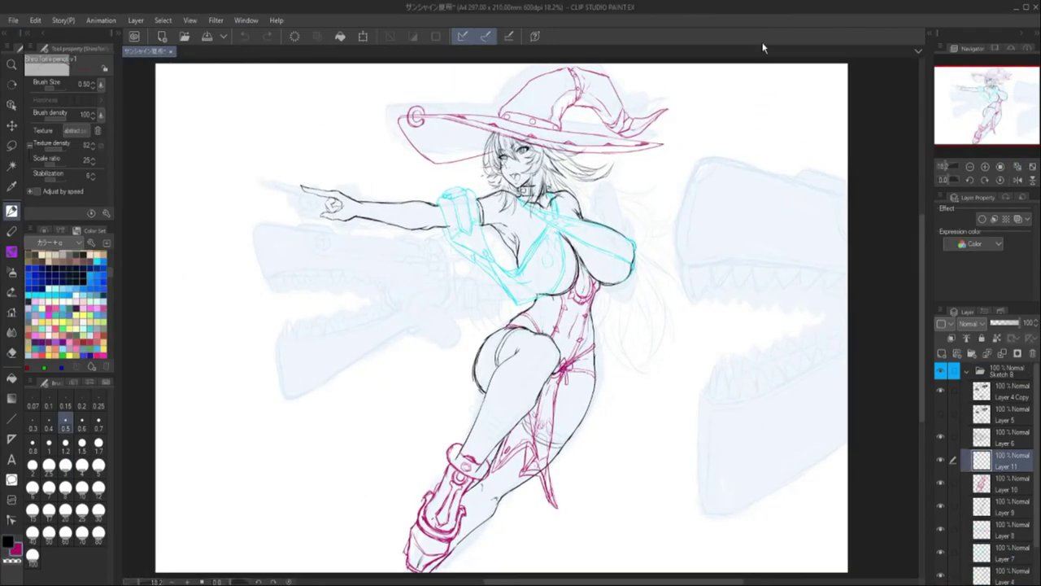
Draw a magenta bracer on the outstretched forearm on Layer 11, with a ring at the wrist and a flared double rim.
{"action": "left_click", "coordinate": [1016, 179]}
{"action": "scroll", "coordinate": [559, 165], "scroll_direction": "up", "scroll_amount": 5}
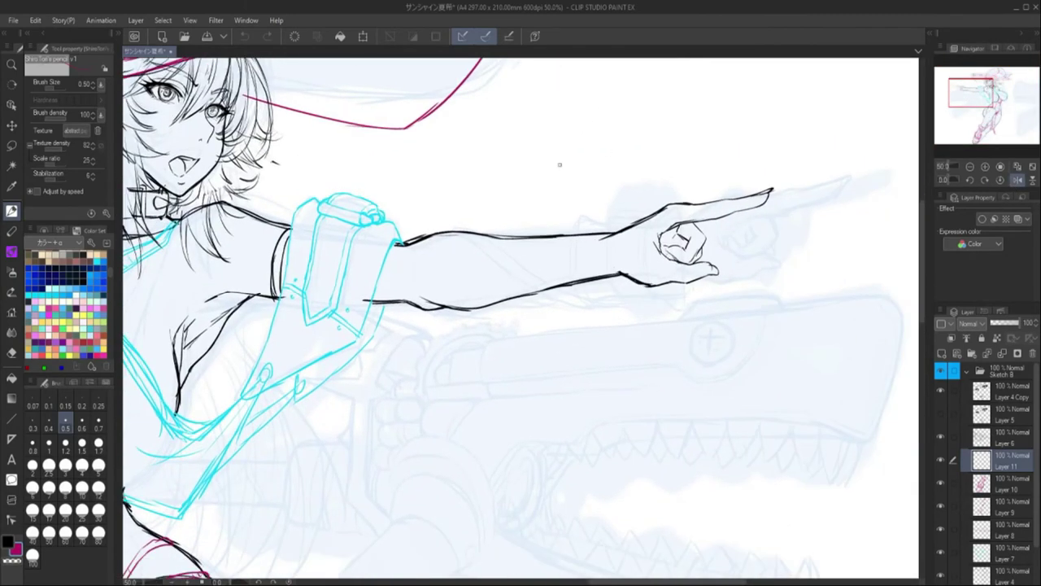
{"action": "key", "text": "h"}
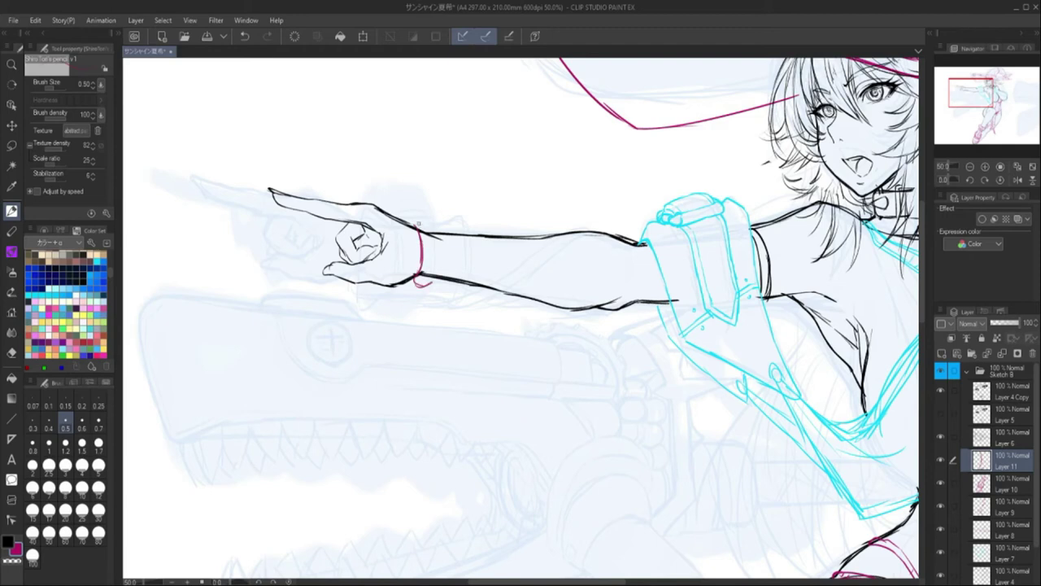
{"action": "key", "text": "h"}
{"action": "left_click_drag", "start_coordinate": [470, 199], "coordinate": [439, 271]}
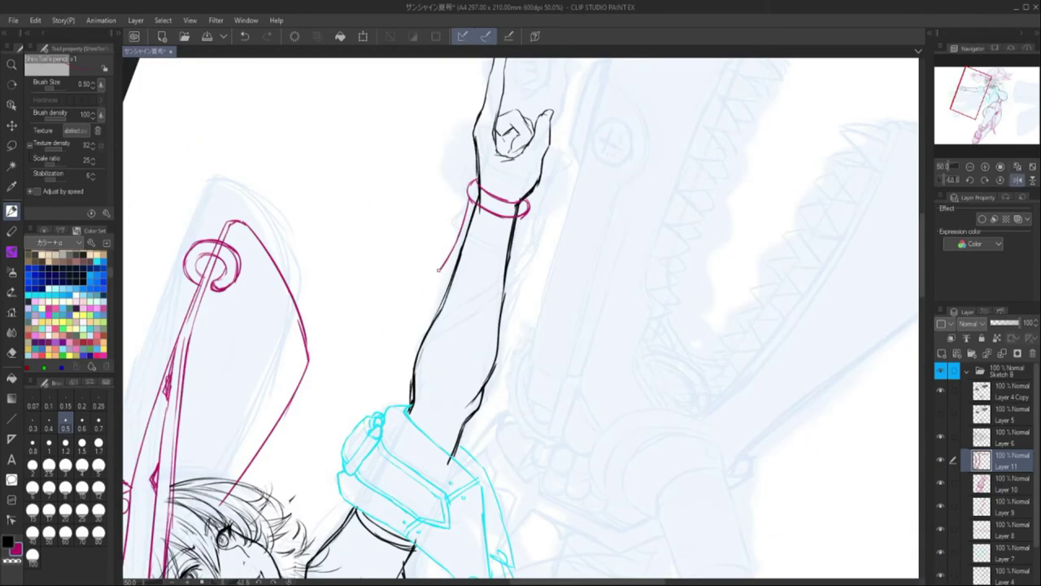
{"action": "left_click_drag", "start_coordinate": [477, 322], "coordinate": [501, 169]}
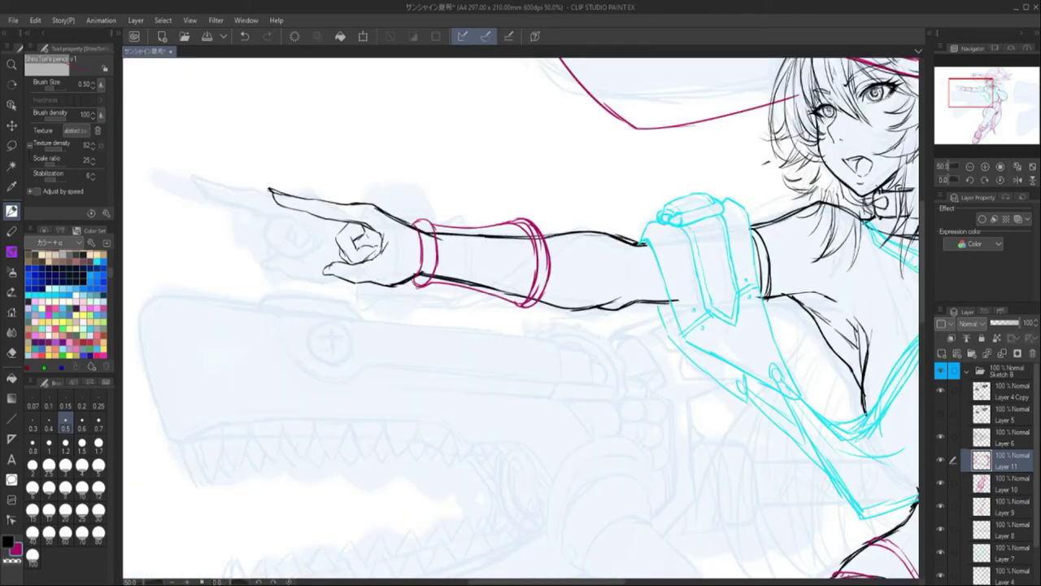
Draw a doubled strap hanging from the bracer's wrist ring and wrapping diagonally around the arm near the elbow.
{"action": "mouse_move", "coordinate": [457, 300]}
{"action": "left_mouse_down"}
{"action": "mouse_move", "coordinate": [512, 319]}
{"action": "mouse_move", "coordinate": [622, 233]}
{"action": "mouse_move", "coordinate": [526, 321]}
{"action": "left_mouse_up"}
{"action": "left_click", "coordinate": [956, 180]}
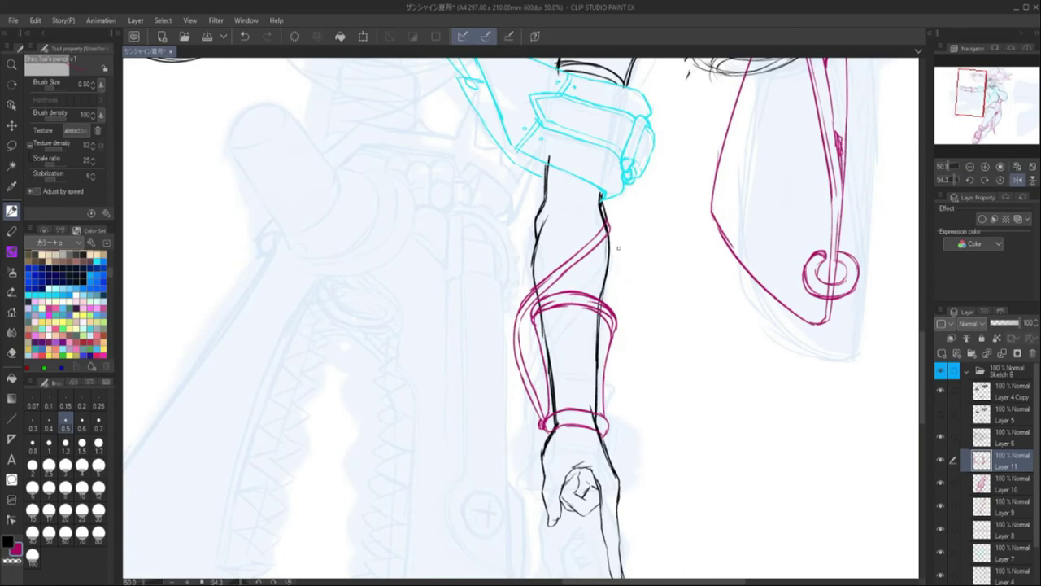
{"action": "key", "text": "ctrl+@"}
{"action": "left_click_drag", "start_coordinate": [482, 298], "coordinate": [472, 305]}
{"action": "key", "text": "h"}
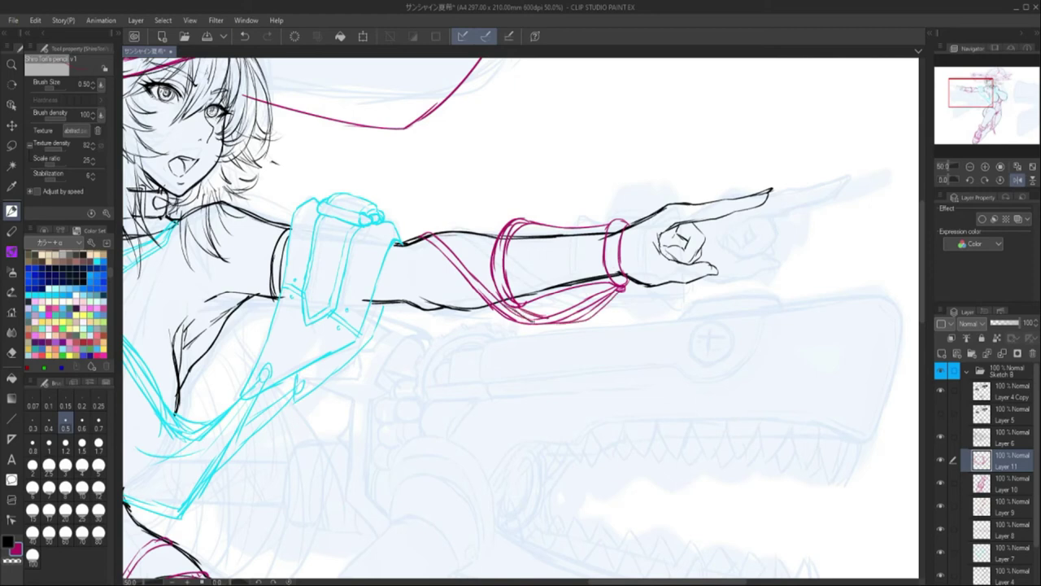
{"action": "key", "text": "ctrl+minus"}
{"action": "key", "text": "h"}
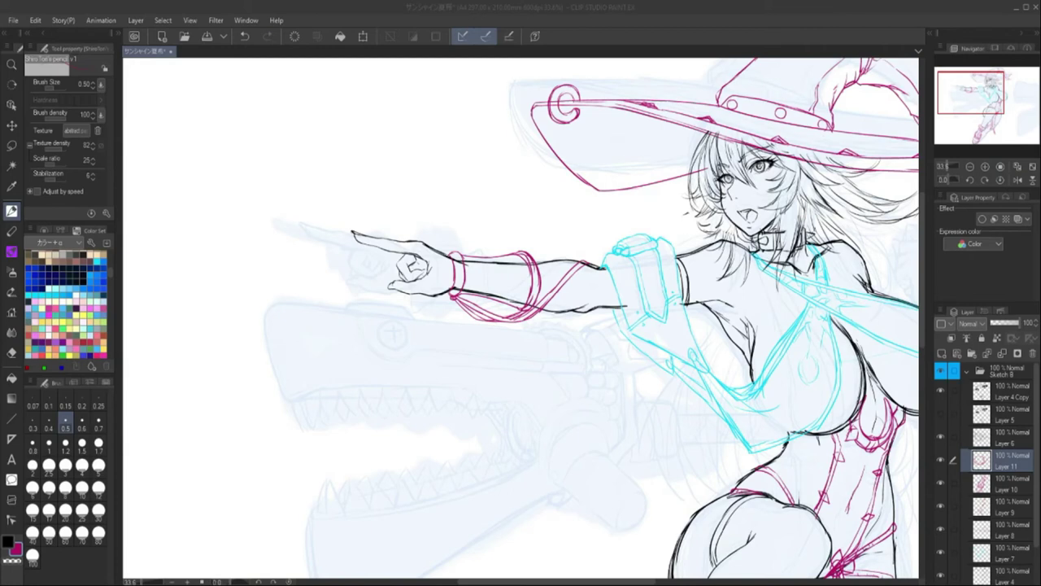
Redraw the bracer's narrow double band on the forearm, just behind the wrist ring.
{"action": "key", "text": "ctrl+plus"}
{"action": "key", "text": "ctrl+z"}
{"action": "left_click_drag", "start_coordinate": [446, 225], "coordinate": [445, 287]}
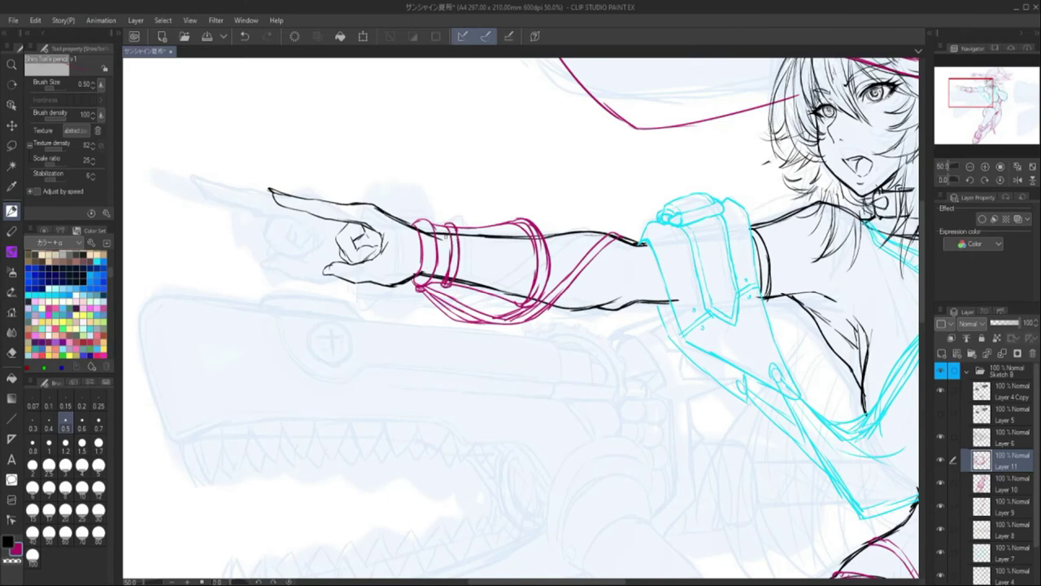
Add a new layer above Layer 4 and outline the raised rear fist and wrist in black over the sketch.
{"action": "scroll", "coordinate": [521, 317], "scroll_direction": "down", "scroll_amount": 5}
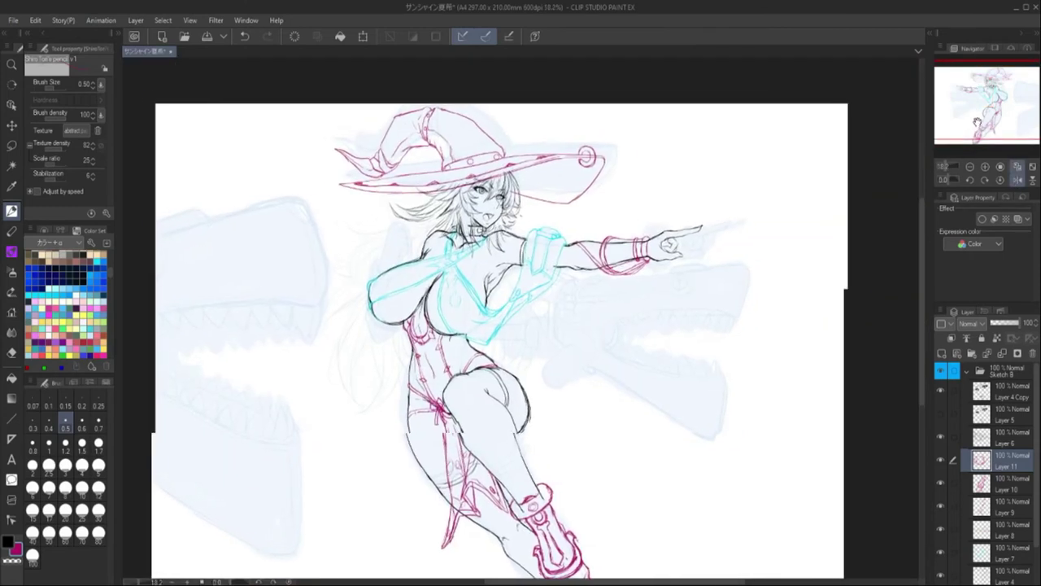
{"action": "scroll", "coordinate": [1004, 533], "scroll_direction": "down", "scroll_amount": 2}
{"action": "left_click", "coordinate": [1005, 533]}
{"action": "scroll", "coordinate": [982, 92], "scroll_direction": "up", "scroll_amount": 4}
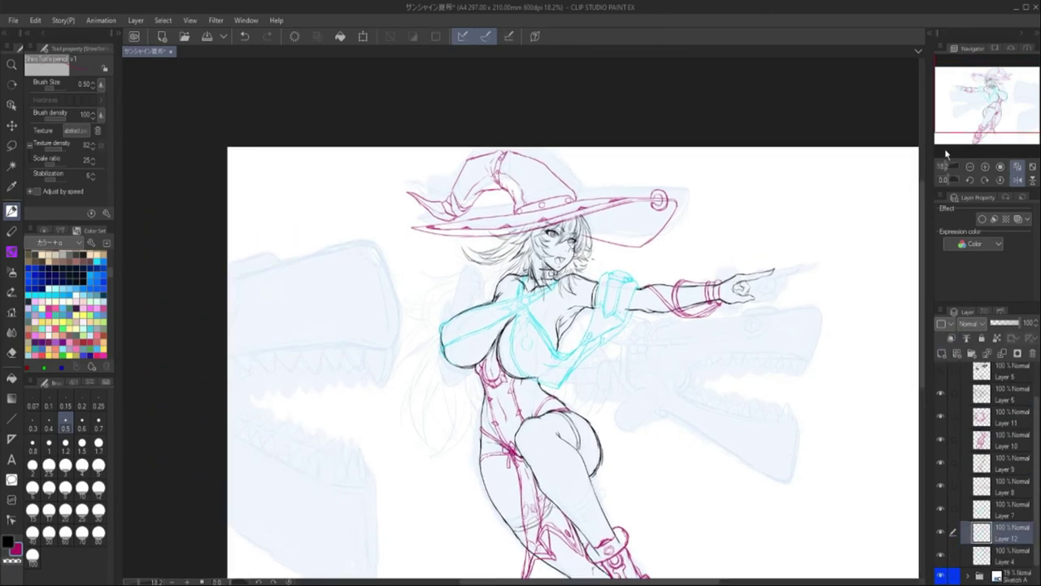
{"action": "left_click_drag", "start_coordinate": [982, 92], "coordinate": [977, 92]}
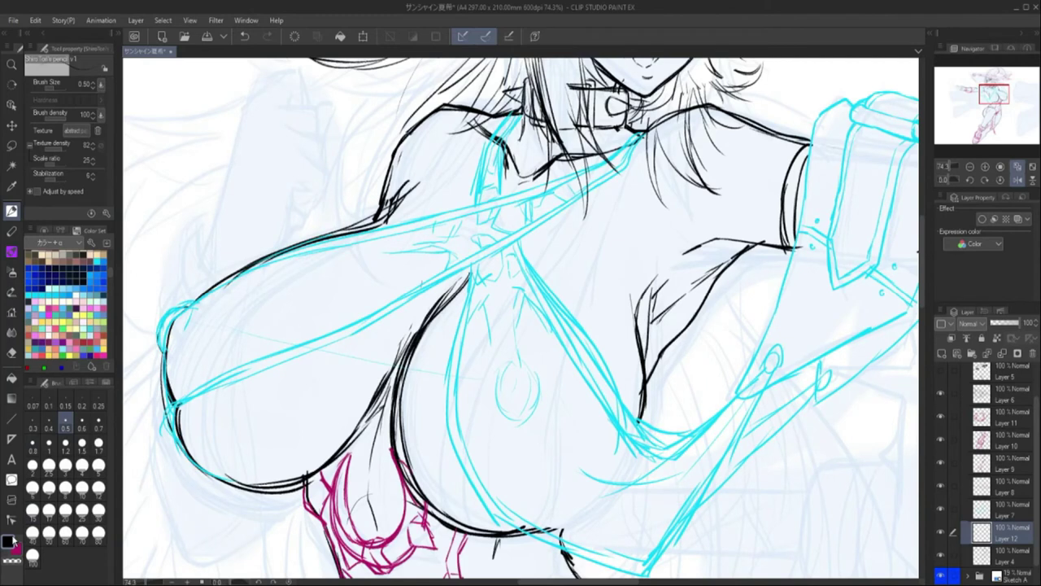
{"action": "left_click_drag", "start_coordinate": [978, 92], "coordinate": [992, 94]}
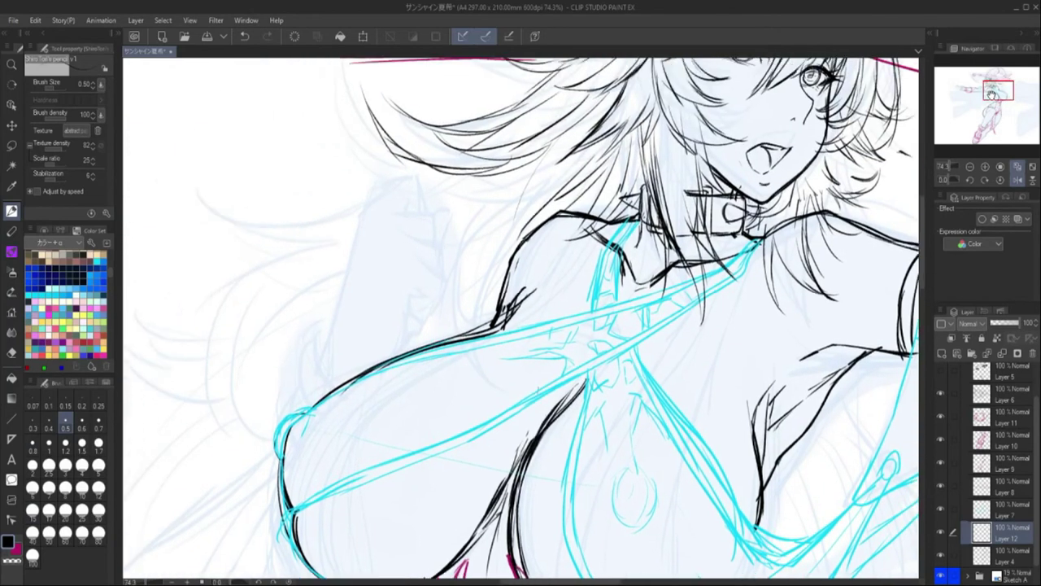
{"action": "mouse_move", "coordinate": [399, 170]}
{"action": "left_mouse_down"}
{"action": "mouse_move", "coordinate": [362, 198]}
{"action": "mouse_move", "coordinate": [330, 366]}
{"action": "mouse_move", "coordinate": [440, 192]}
{"action": "left_mouse_up"}
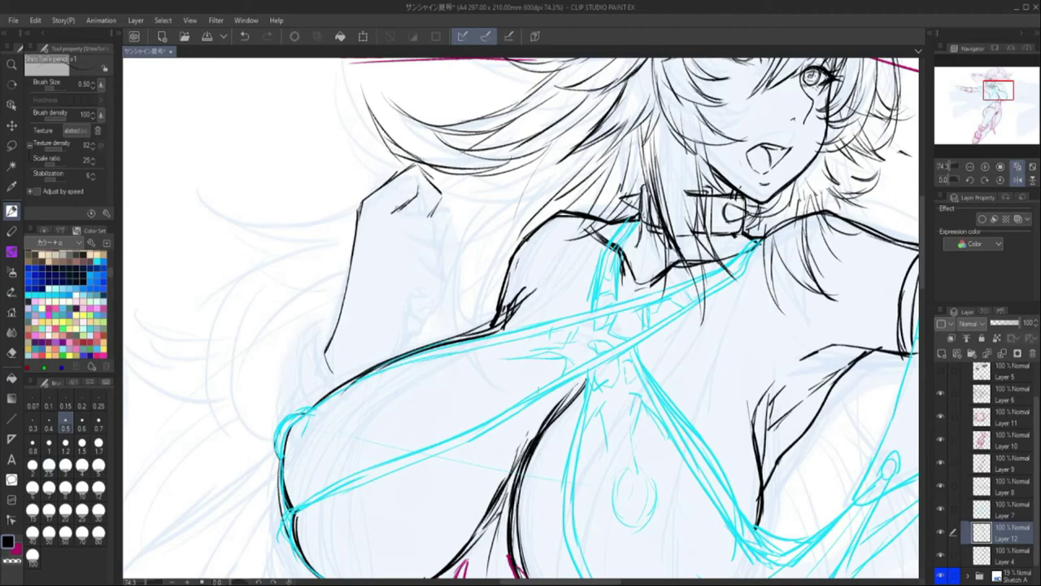
{"action": "left_click_drag", "start_coordinate": [395, 230], "coordinate": [445, 269]}
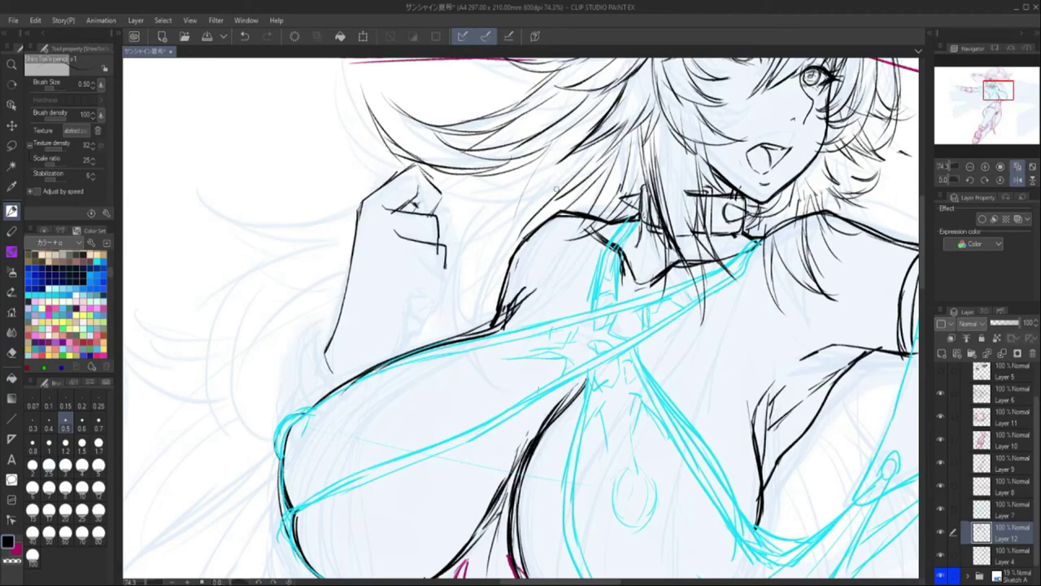
Draw the curled fingers, knuckle lines and inner wrist contour of the raised fist.
{"action": "key", "text": "h"}
{"action": "left_click_drag", "start_coordinate": [627, 303], "coordinate": [652, 358]}
{"action": "left_click_drag", "start_coordinate": [713, 325], "coordinate": [690, 370]}
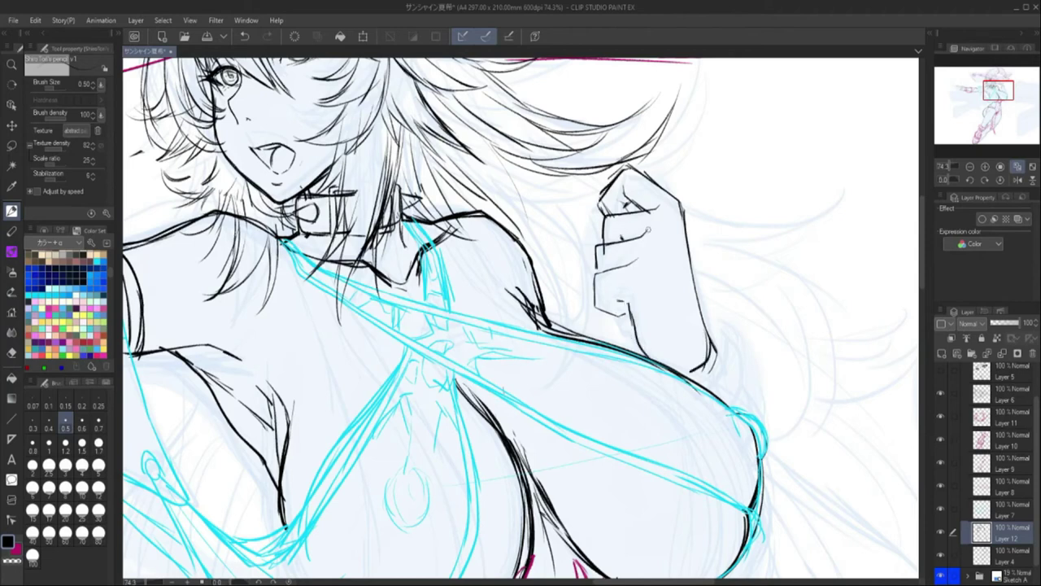
{"action": "left_click_drag", "start_coordinate": [638, 257], "coordinate": [595, 265]}
{"action": "left_click_drag", "start_coordinate": [595, 244], "coordinate": [589, 288]}
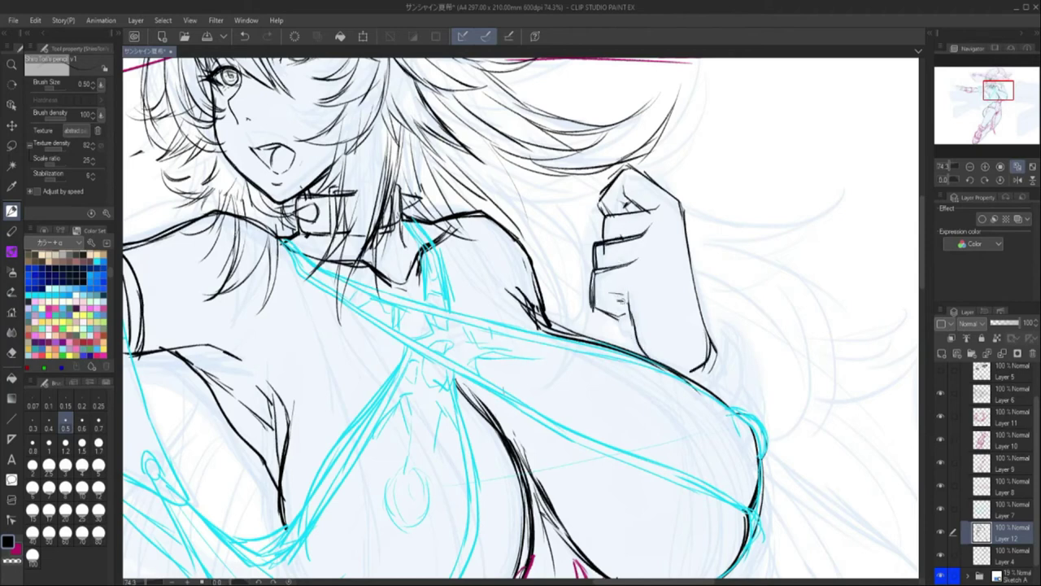
Transform the raised fist drawing on Layer 12 with a slight rotation.
{"action": "key", "text": "h"}
{"action": "key", "text": "ctrl+0"}
{"action": "key", "text": "ctrl+t"}
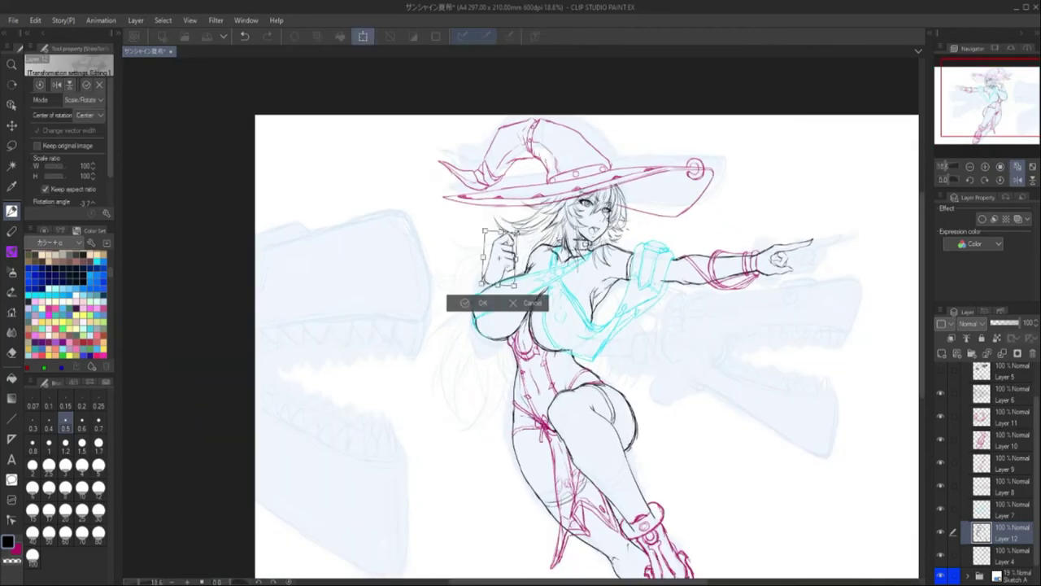
{"action": "key", "text": "Return"}
Sketch the raised arm's forearm down from the wrist and erase the strokes that run across the chest.
{"action": "scroll", "coordinate": [466, 193], "scroll_direction": "up", "scroll_amount": 3}
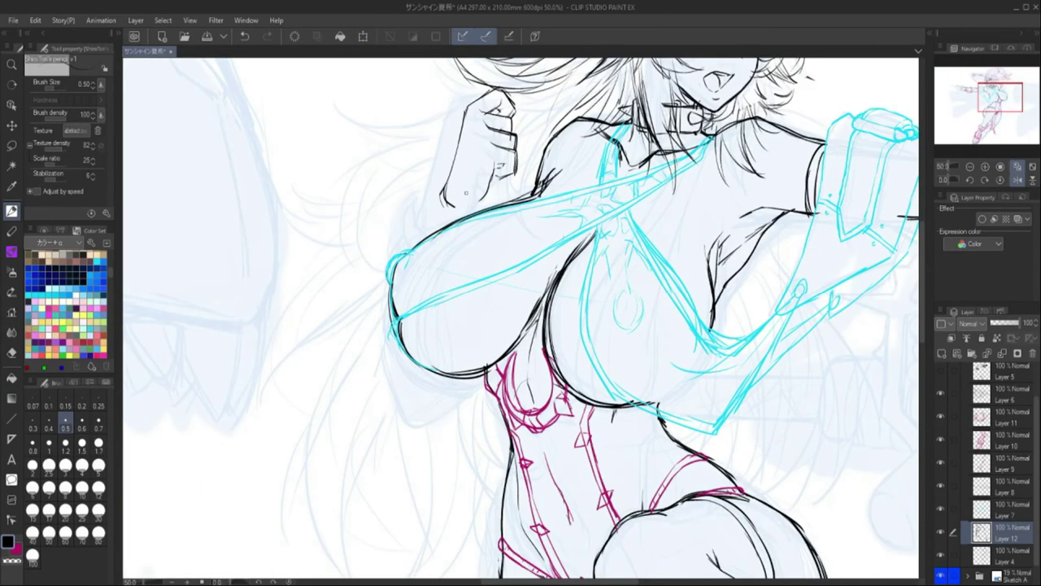
{"action": "left_click_drag", "start_coordinate": [445, 192], "coordinate": [370, 357]}
{"action": "left_click_drag", "start_coordinate": [404, 278], "coordinate": [382, 366]}
{"action": "mouse_move", "coordinate": [562, 132]}
{"action": "left_mouse_down"}
{"action": "mouse_move", "coordinate": [452, 298]}
{"action": "mouse_move", "coordinate": [473, 337]}
{"action": "left_mouse_up"}
{"action": "mouse_move", "coordinate": [582, 193]}
{"action": "left_mouse_down"}
{"action": "mouse_move", "coordinate": [529, 271]}
{"action": "mouse_move", "coordinate": [480, 276]}
{"action": "left_mouse_up"}
{"action": "left_click_drag", "start_coordinate": [574, 197], "coordinate": [557, 231]}
{"action": "left_click_drag", "start_coordinate": [542, 153], "coordinate": [441, 335]}
{"action": "key", "text": "e"}
{"action": "mouse_move", "coordinate": [391, 298]}
{"action": "left_mouse_down"}
{"action": "mouse_move", "coordinate": [367, 330]}
{"action": "mouse_move", "coordinate": [462, 310]}
{"action": "left_mouse_up"}
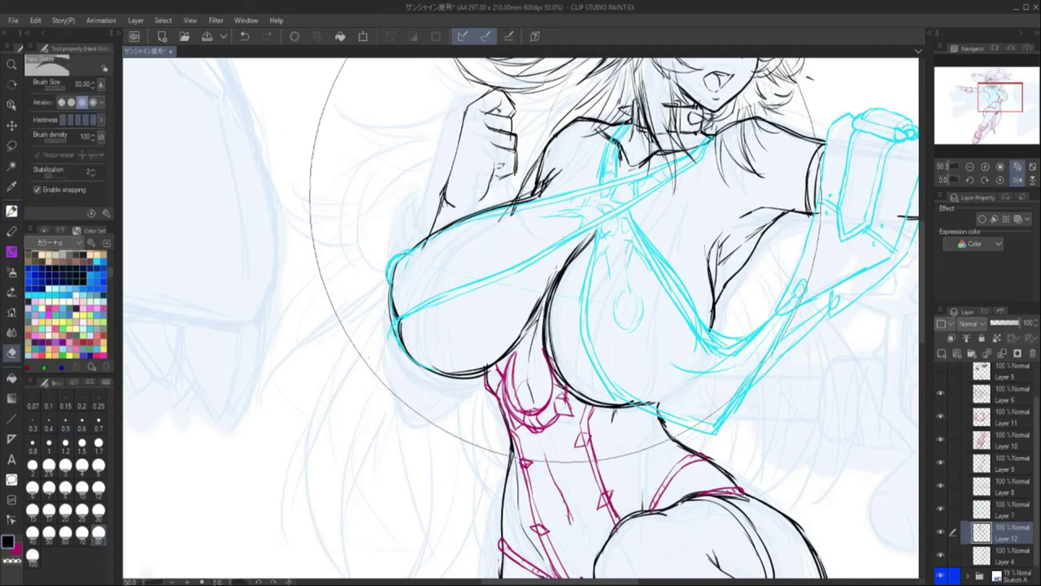
Move the raised fist and wrist outward, farther from the shoulder.
{"action": "key", "text": "k"}
{"action": "key", "text": "h"}
{"action": "scroll", "coordinate": [521, 317], "scroll_direction": "down", "scroll_amount": 1}
{"action": "key", "text": "ctrl+t"}
{"action": "left_click_drag", "start_coordinate": [570, 203], "coordinate": [618, 181]}
{"action": "key", "text": "Return"}
Draw both forearm contours from the raised wrist down behind the chest, closing them at the elbow.
{"action": "left_click", "coordinate": [11, 210]}
{"action": "mouse_move", "coordinate": [560, 267]}
{"action": "left_mouse_down"}
{"action": "mouse_move", "coordinate": [535, 314]}
{"action": "mouse_move", "coordinate": [574, 318]}
{"action": "left_mouse_up"}
{"action": "left_click_drag", "start_coordinate": [579, 306], "coordinate": [561, 425]}
{"action": "left_click_drag", "start_coordinate": [620, 294], "coordinate": [610, 437]}
{"action": "left_click_drag", "start_coordinate": [623, 317], "coordinate": [603, 448]}
{"action": "left_click_drag", "start_coordinate": [587, 276], "coordinate": [561, 409]}
{"action": "left_click_drag", "start_coordinate": [565, 415], "coordinate": [617, 449]}
Erase the forearm lines overlapping the chest with a size 20 eraser and add a magenta bracelet around the raised wrist.
{"action": "left_click", "coordinate": [1017, 166]}
{"action": "key", "text": "e"}
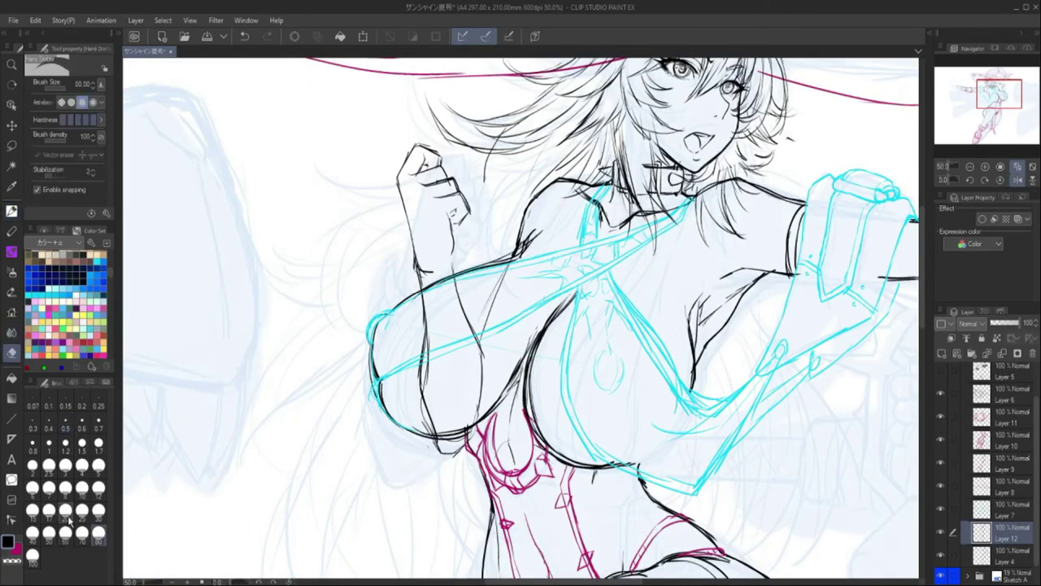
{"action": "mouse_move", "coordinate": [976, 99]}
{"action": "left_mouse_down"}
{"action": "mouse_move", "coordinate": [966, 94]}
{"action": "mouse_move", "coordinate": [977, 98]}
{"action": "left_mouse_up"}
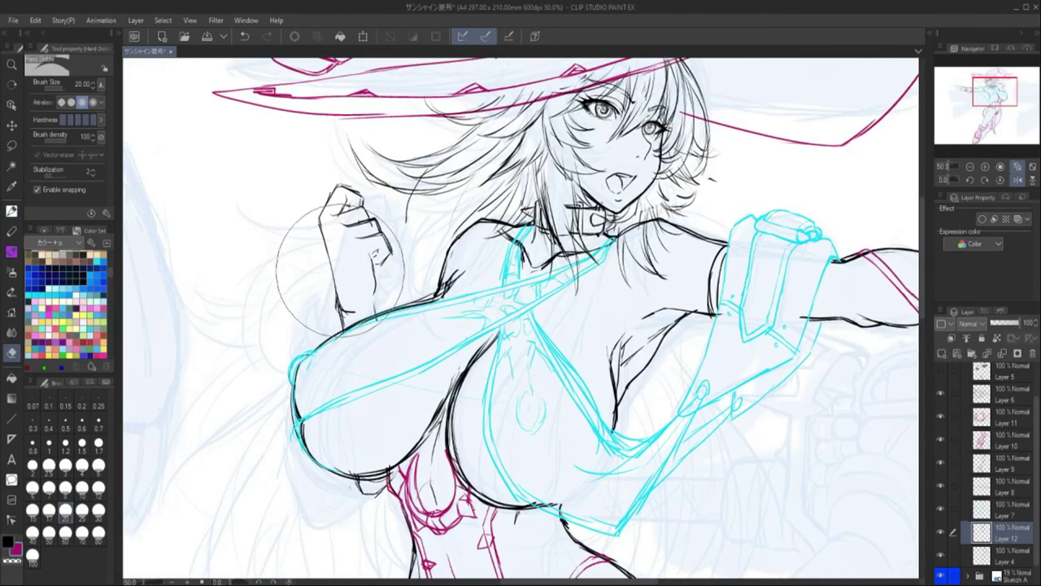
{"action": "key", "text": "p"}
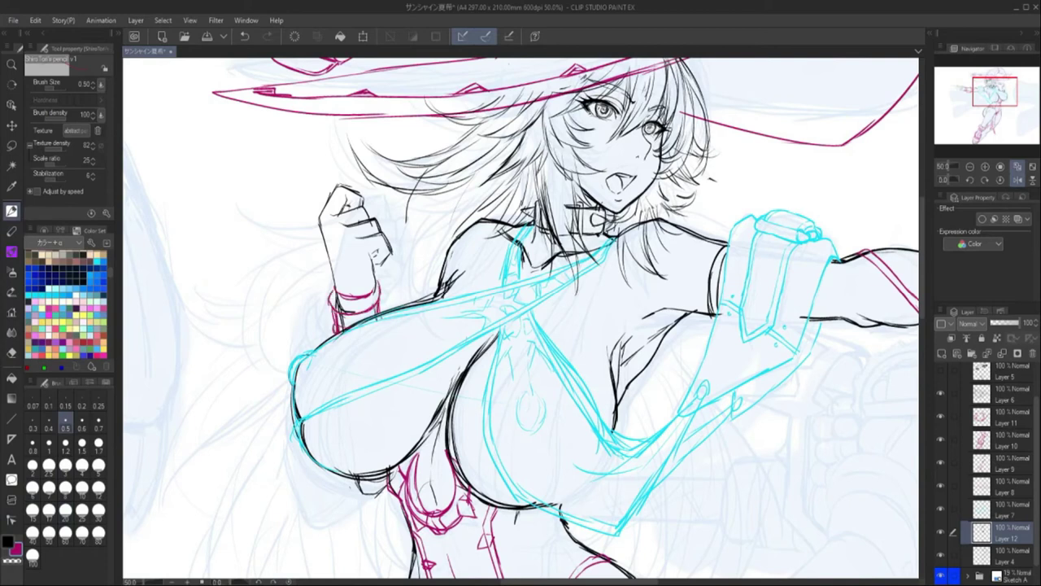
Lasso the raised hand, nudge it slightly upward and rejoin its contours to the wrist above the bracelet.
{"action": "left_click", "coordinate": [1016, 166]}
{"action": "key", "text": "m"}
{"action": "mouse_move", "coordinate": [502, 303]}
{"action": "left_mouse_down"}
{"action": "mouse_move", "coordinate": [580, 308]}
{"action": "mouse_move", "coordinate": [521, 319]}
{"action": "left_mouse_up"}
{"action": "key", "text": "ctrl+t"}
{"action": "left_click_drag", "start_coordinate": [545, 261], "coordinate": [546, 247]}
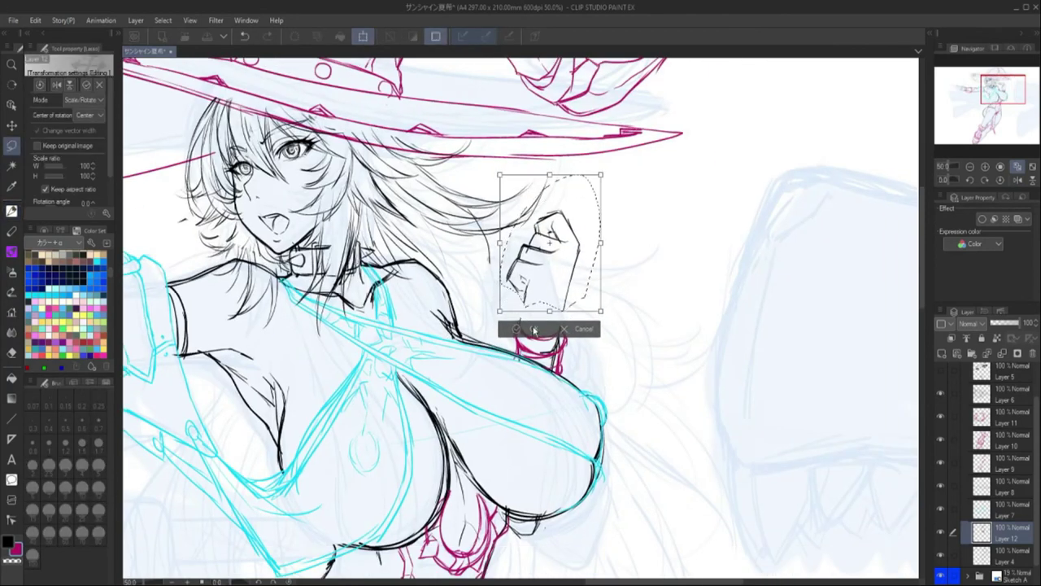
{"action": "key", "text": "Return"}
{"action": "key", "text": "ctrl+d"}
{"action": "left_click", "coordinate": [10, 211]}
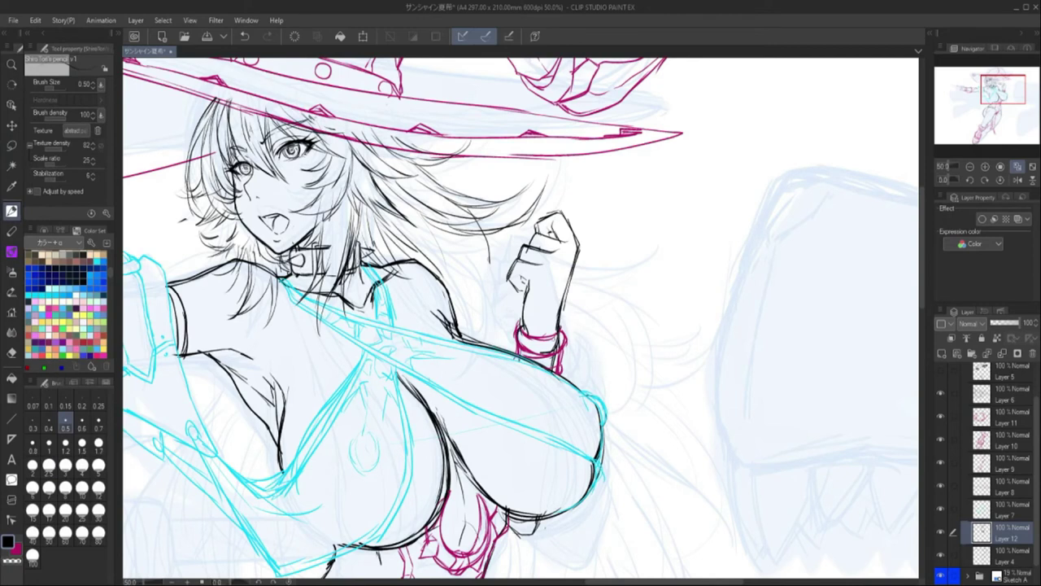
{"action": "left_click", "coordinate": [1016, 166]}
{"action": "key", "text": "e"}
{"action": "left_click_drag", "start_coordinate": [536, 231], "coordinate": [488, 260]}
{"action": "key", "text": "ctrl+z"}
Lasso the raised fist again and transform it to sit slightly lower above the wrist.
{"action": "left_click", "coordinate": [1017, 166]}
{"action": "key", "text": "m"}
{"action": "left_click_drag", "start_coordinate": [569, 199], "coordinate": [505, 285]}
{"action": "key", "text": "ctrl+t"}
{"action": "left_click_drag", "start_coordinate": [561, 219], "coordinate": [557, 228]}
{"action": "key", "text": "Return"}
Refine the raised fist's finger lines and darken the elbow tip showing below the chest.
{"action": "left_click", "coordinate": [1017, 165]}
{"action": "key", "text": "p"}
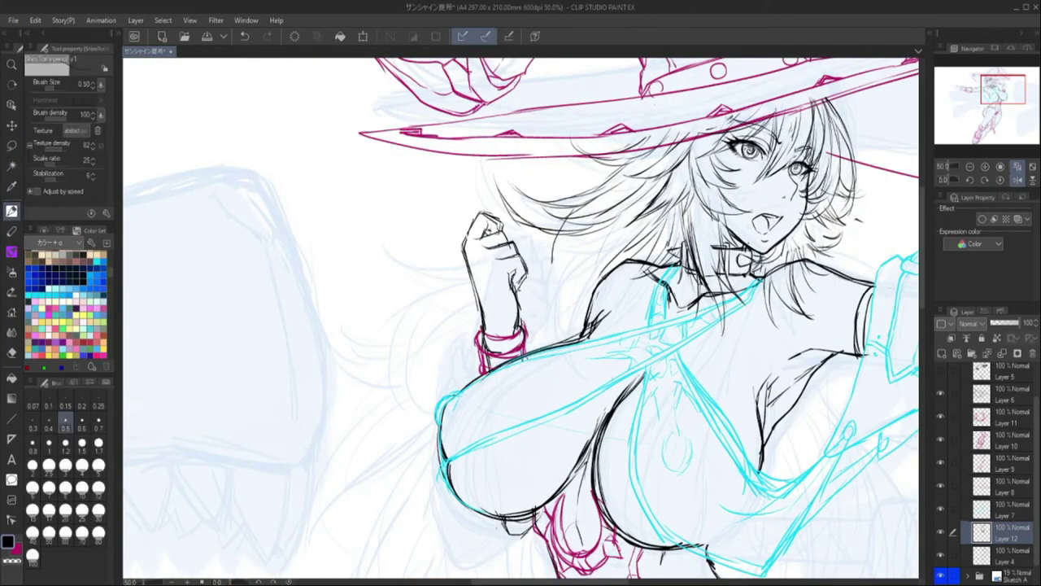
{"action": "key", "text": "e"}
{"action": "key", "text": "p"}
{"action": "key", "text": "ctrl+0"}
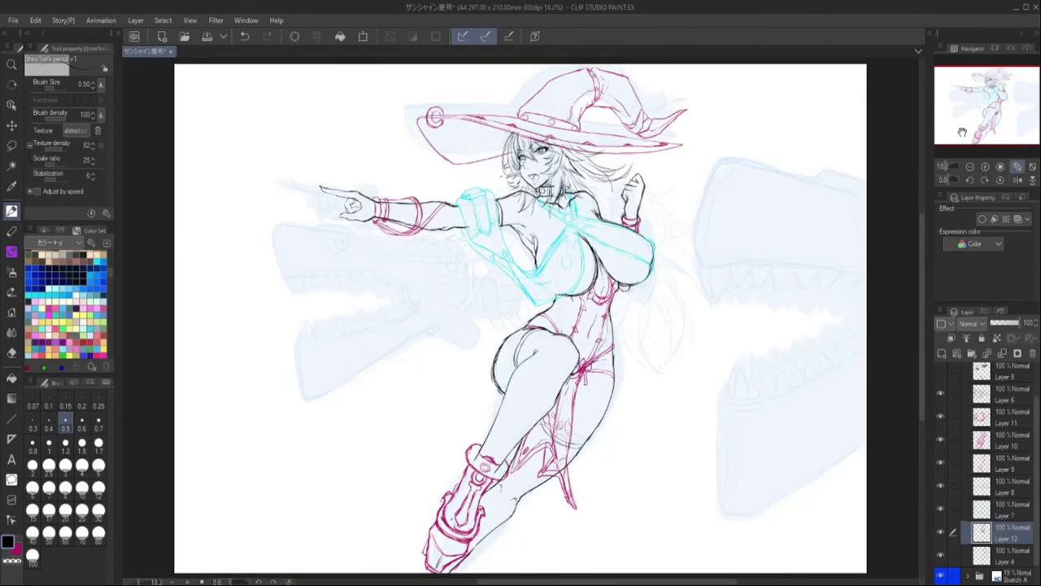
{"action": "key", "text": "ctrl+plus"}
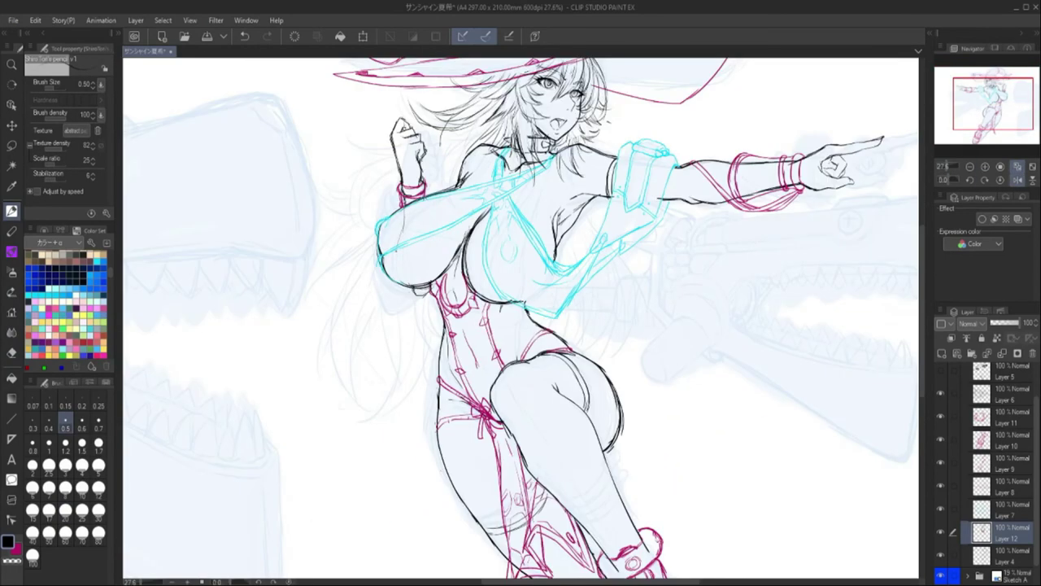
{"action": "key", "text": "e"}
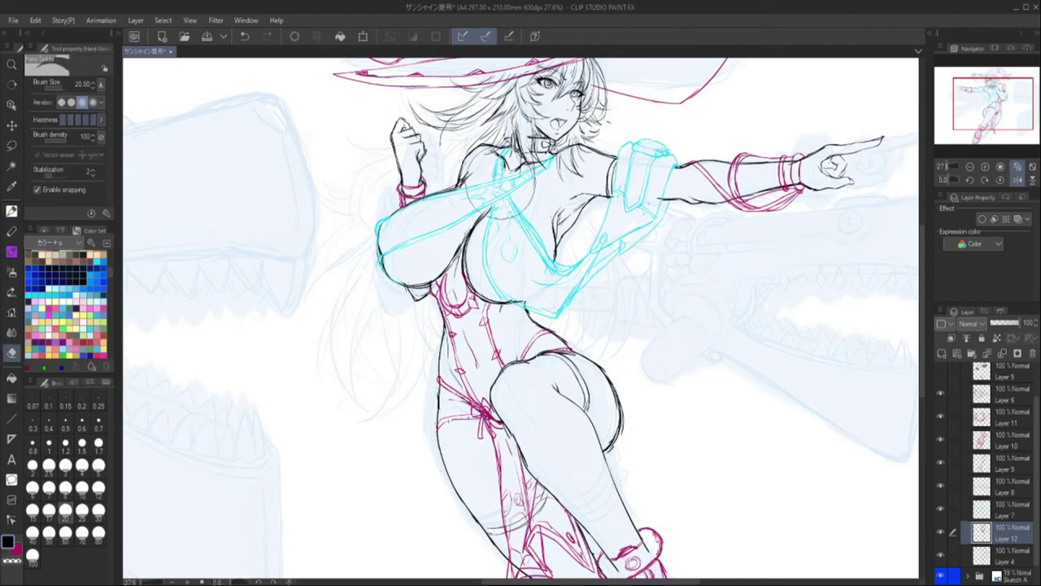
Rework the outstretched arm's lower contour near the elbow on Layer 4 and add a short elbow crease.
{"action": "key", "text": "alt+bracketleft"}
{"action": "key", "text": "h"}
{"action": "key", "text": "minus"}
{"action": "key", "text": "ctrl+plus"}
{"action": "key", "text": "p"}
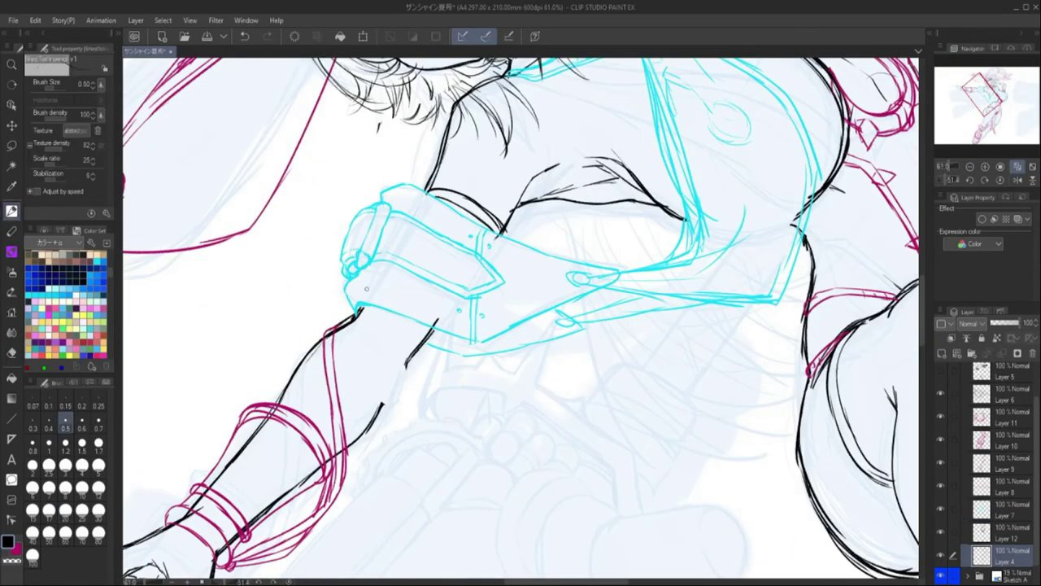
{"action": "key", "text": "ctrl+0"}
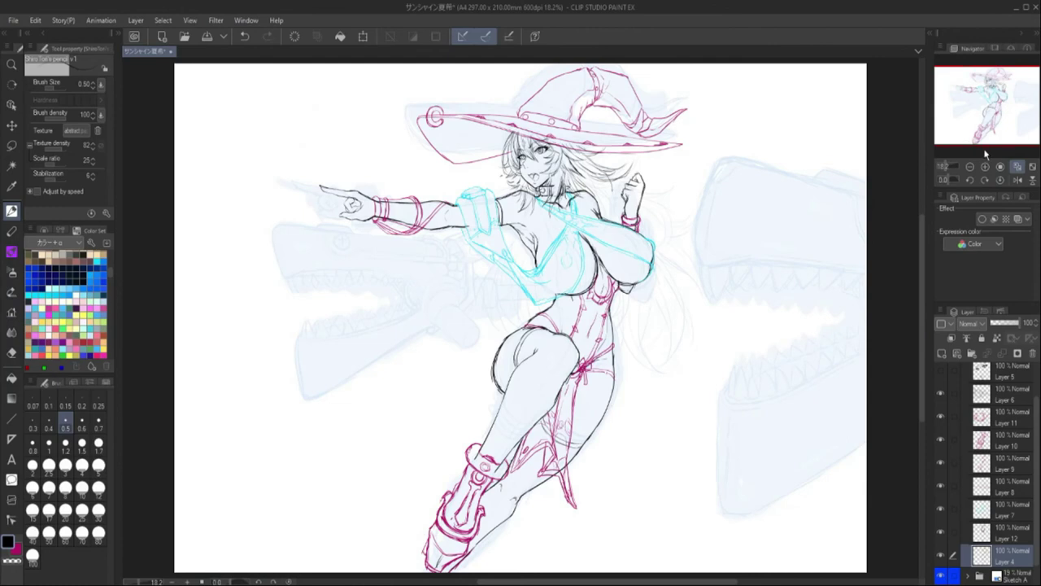
{"action": "key", "text": "h"}
{"action": "scroll", "coordinate": [334, 121], "scroll_direction": "up", "scroll_amount": 5}
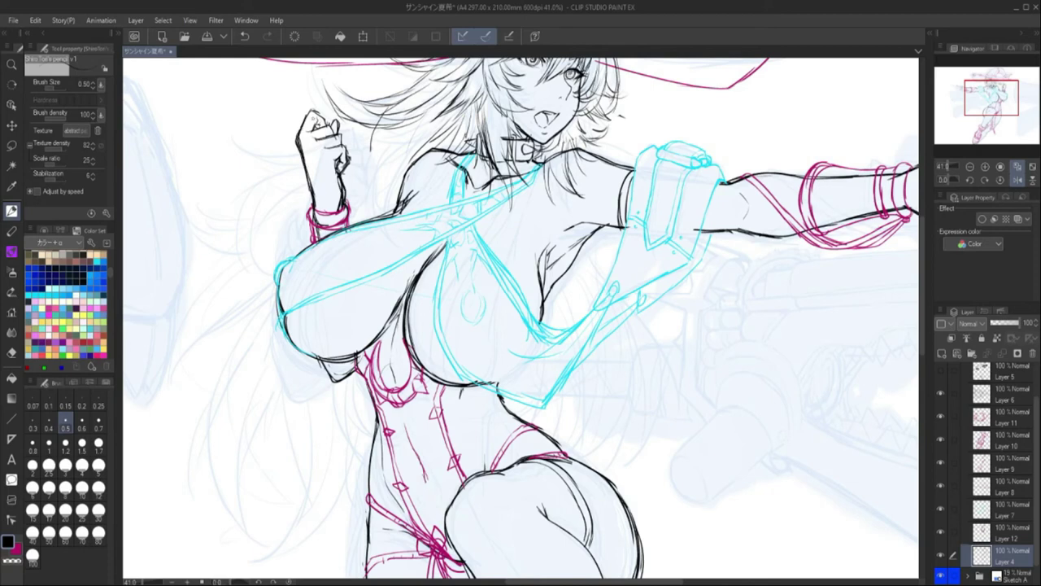
Clean up the raised fist and wrist on Layer 12 with a size 7 eraser and redraw their contours.
{"action": "key", "text": "e"}
{"action": "key", "text": "alt+bracketright"}
{"action": "key", "text": "h"}
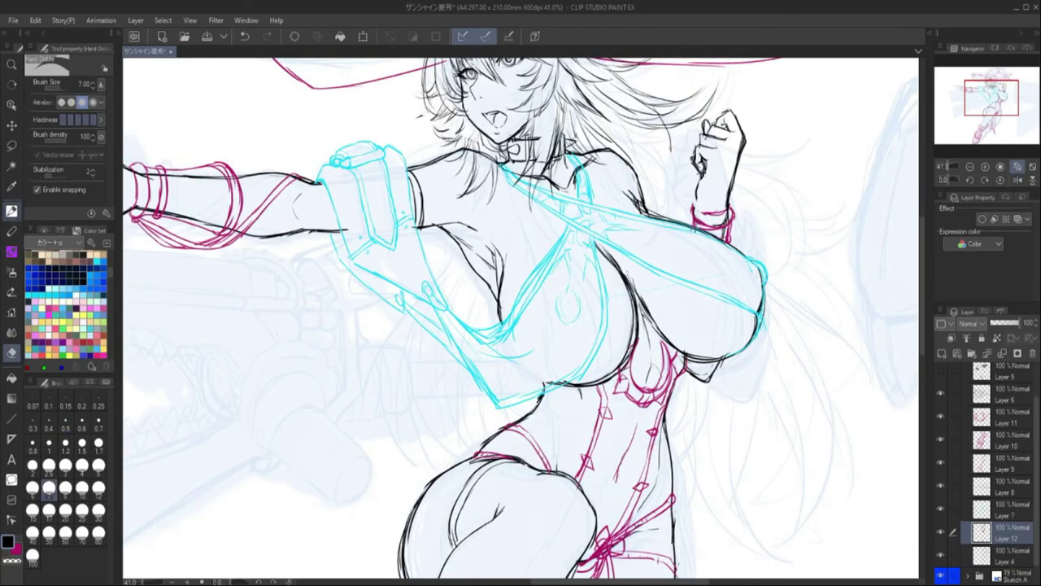
{"action": "key", "text": "p"}
{"action": "key", "text": "h"}
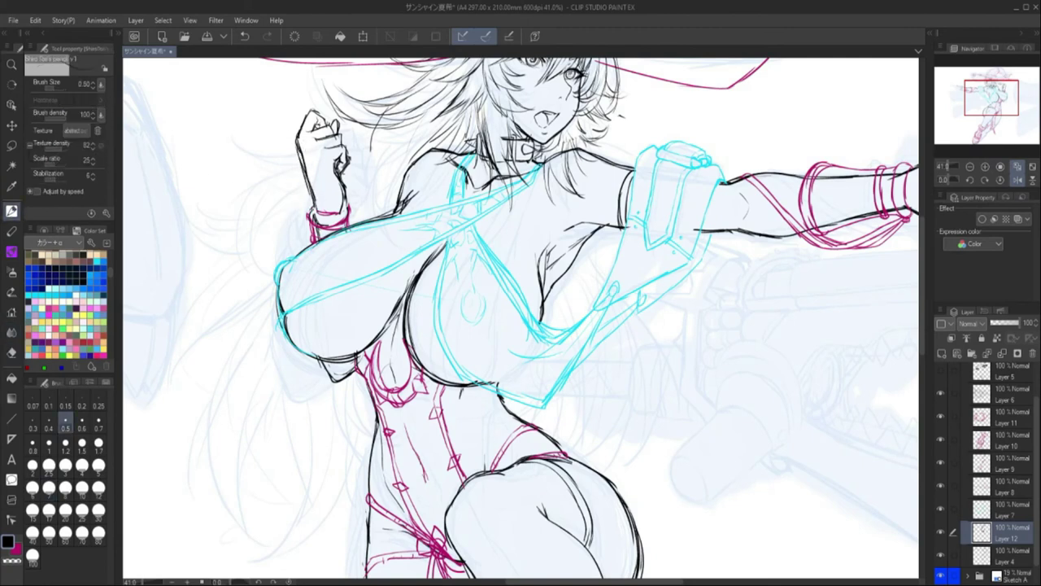
{"action": "key", "text": "h"}
{"action": "key", "text": "ctrl+0"}
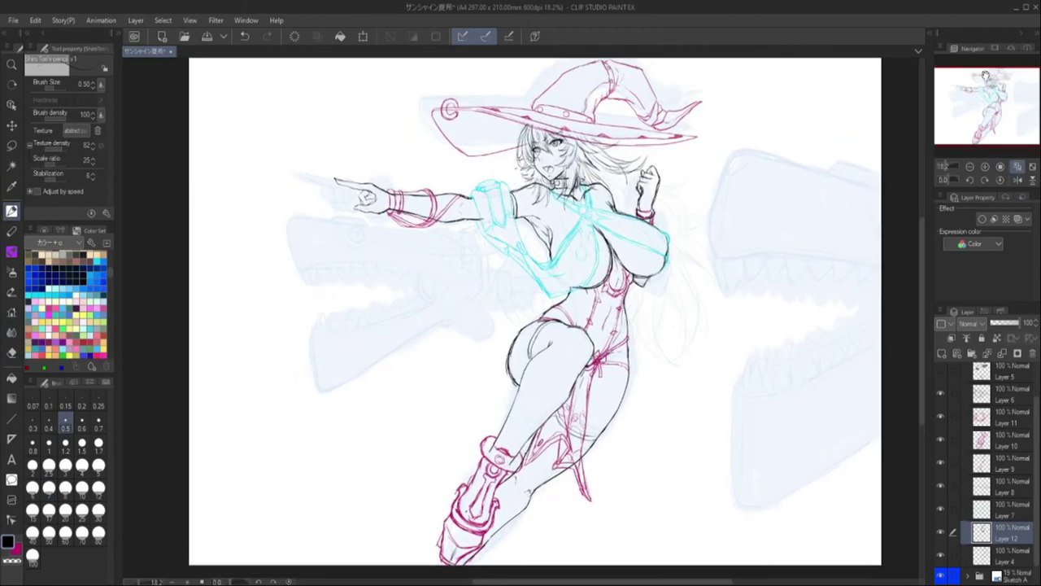
Draw cyan sleeve lines around the raised arm's elbow below the chest on Layer 7.
{"action": "key", "text": "h"}
{"action": "key", "text": "ctrl+plus"}
{"action": "key", "text": "ctrl+plus"}
{"action": "key", "text": "ctrl+plus"}
{"action": "key", "text": "alt+bracketright"}
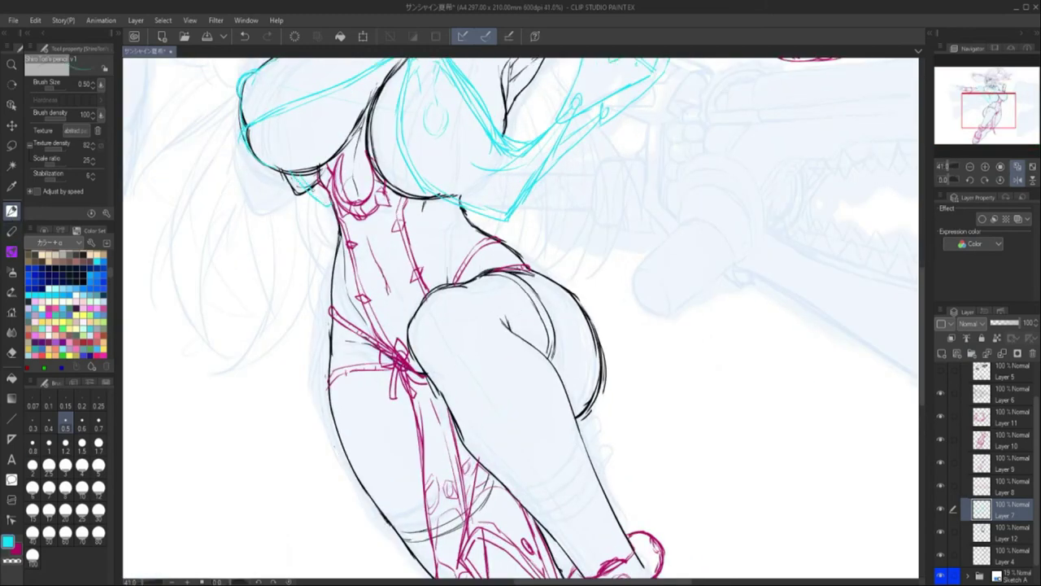
{"action": "key", "text": "h"}
{"action": "key", "text": "ctrl+0"}
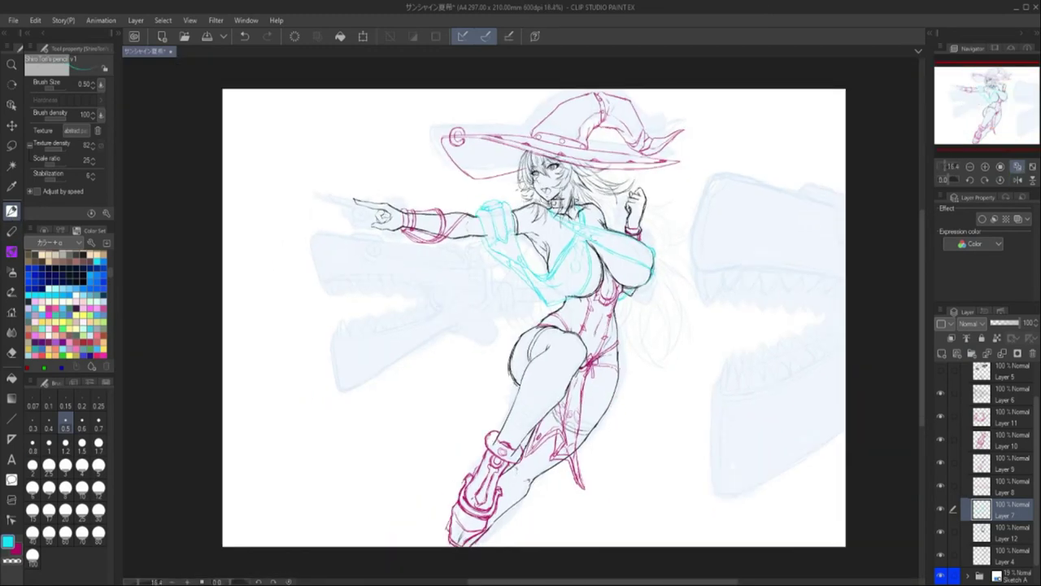
Make the hair's Layer 6 active and set the drawing colour to black.
{"action": "scroll", "coordinate": [997, 474], "scroll_direction": "up", "scroll_amount": 2}
{"action": "left_click", "coordinate": [998, 443]}
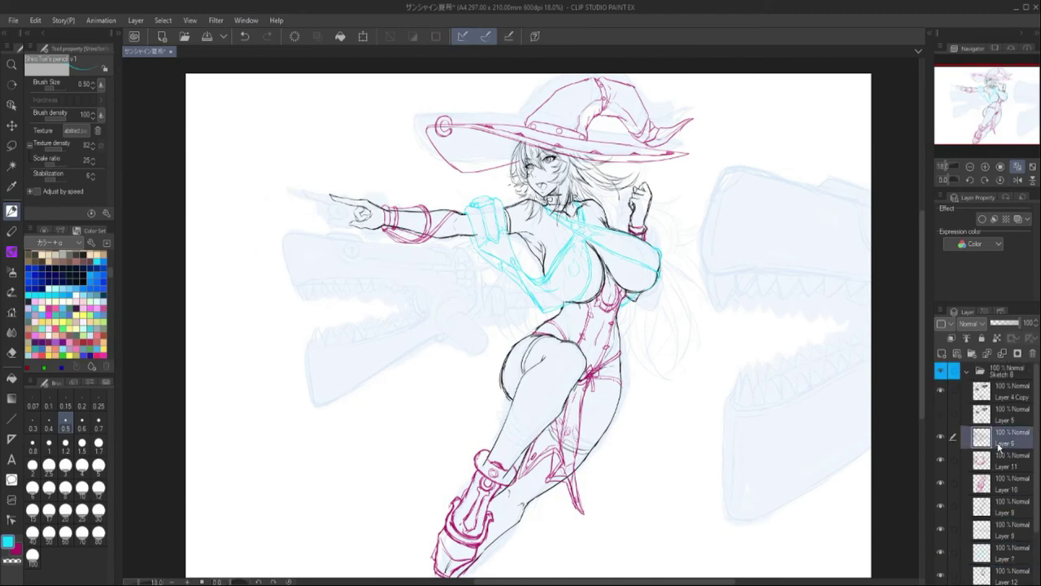
{"action": "left_click", "coordinate": [1016, 178]}
{"action": "left_click", "coordinate": [45, 231]}
{"action": "left_click", "coordinate": [49, 324]}
{"action": "left_click", "coordinate": [91, 231]}
Erase the long hair strands streaming out from the back of the head toward the raised fist.
{"action": "key", "text": "e"}
{"action": "scroll", "coordinate": [407, 167], "scroll_direction": "up", "scroll_amount": 2}
{"action": "mouse_move", "coordinate": [407, 167]}
{"action": "left_mouse_down"}
{"action": "mouse_move", "coordinate": [447, 198]}
{"action": "mouse_move", "coordinate": [491, 122]}
{"action": "mouse_move", "coordinate": [625, 84]}
{"action": "mouse_move", "coordinate": [435, 141]}
{"action": "mouse_move", "coordinate": [441, 130]}
{"action": "mouse_move", "coordinate": [448, 173]}
{"action": "mouse_move", "coordinate": [434, 190]}
{"action": "mouse_move", "coordinate": [496, 131]}
{"action": "left_mouse_up"}
{"action": "key", "text": "ctrl+z"}
{"action": "scroll", "coordinate": [984, 488], "scroll_direction": "down", "scroll_amount": 3}
{"action": "scroll", "coordinate": [968, 514], "scroll_direction": "up", "scroll_amount": 1}
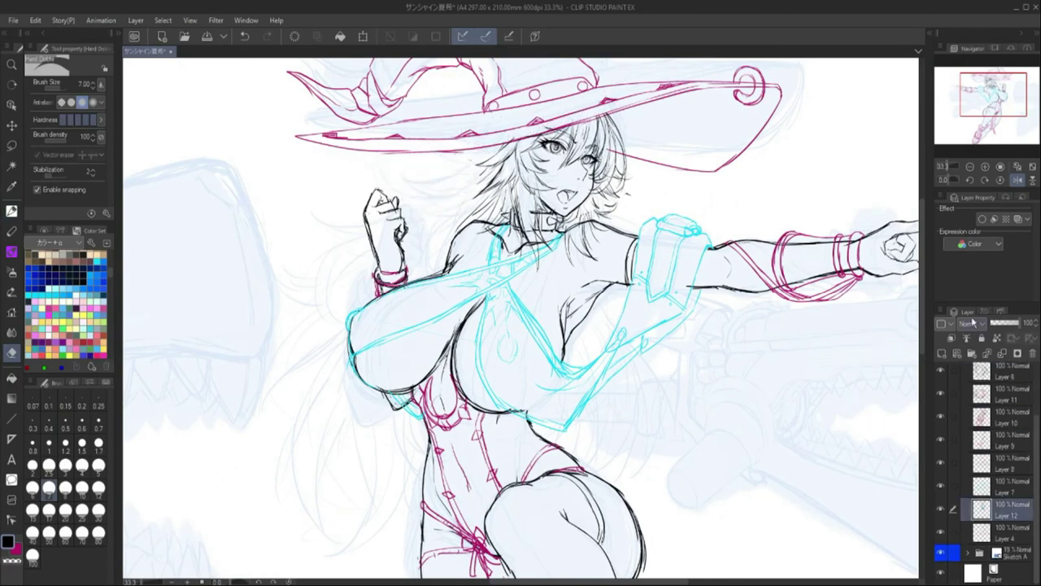
{"action": "scroll", "coordinate": [956, 166], "scroll_direction": "down", "scroll_amount": 2}
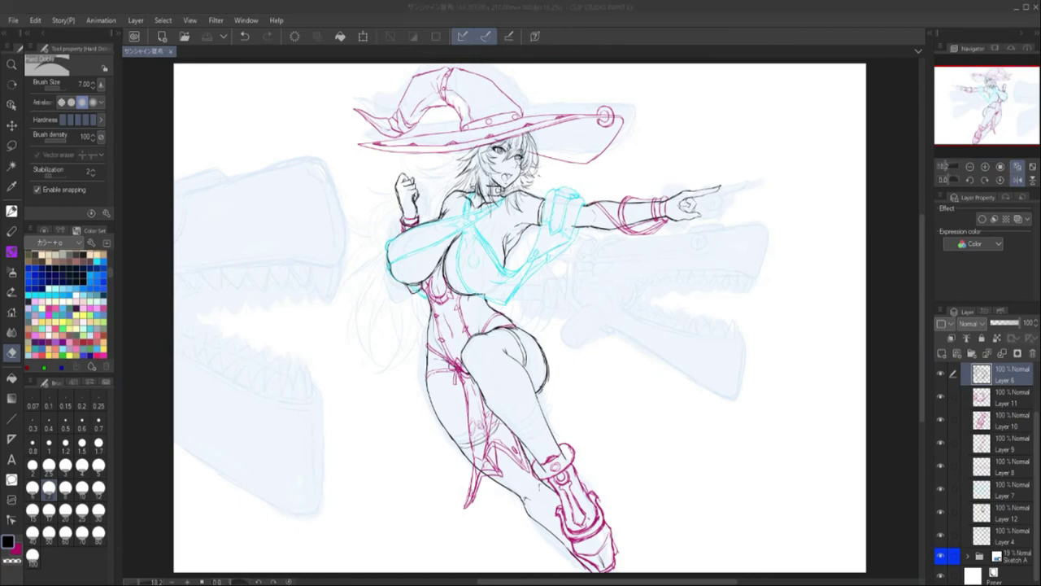
{"action": "scroll", "coordinate": [956, 166], "scroll_direction": "down", "scroll_amount": 1}
Redraw the hair strands streaming from the back of the head toward the raised fist with the 0.50 pencil.
{"action": "key", "text": "p"}
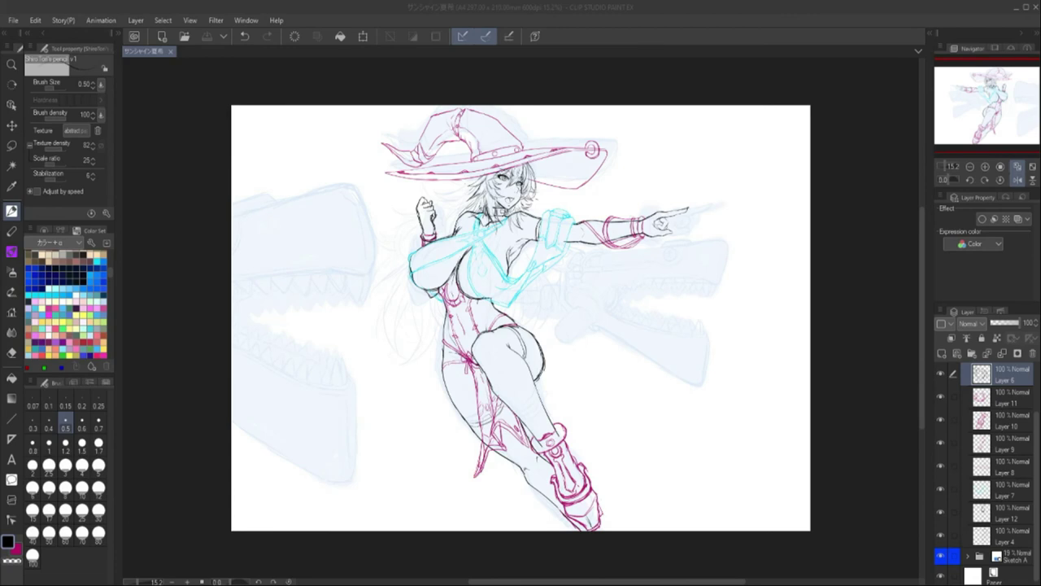
{"action": "left_click", "coordinate": [1016, 179]}
{"action": "scroll", "coordinate": [1010, 183], "scroll_direction": "up", "scroll_amount": 3}
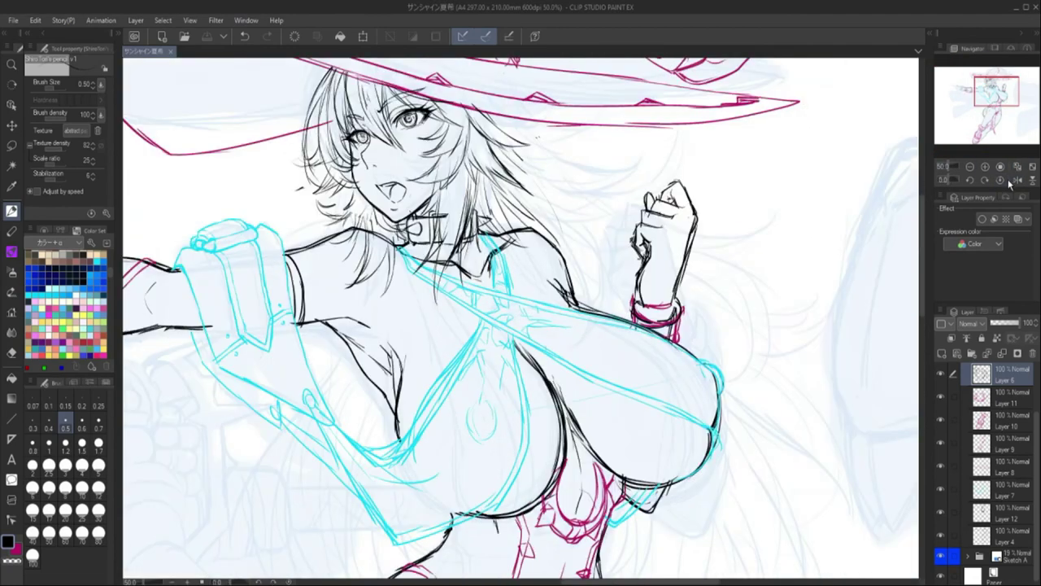
{"action": "left_click", "coordinate": [1016, 179]}
{"action": "left_click_drag", "start_coordinate": [992, 100], "coordinate": [990, 97]}
{"action": "left_click_drag", "start_coordinate": [439, 187], "coordinate": [371, 183]}
{"action": "mouse_move", "coordinate": [446, 195]}
{"action": "left_mouse_down"}
{"action": "mouse_move", "coordinate": [384, 233]}
{"action": "mouse_move", "coordinate": [341, 241]}
{"action": "left_mouse_up"}
{"action": "mouse_move", "coordinate": [421, 208]}
{"action": "left_mouse_down"}
{"action": "mouse_move", "coordinate": [338, 219]}
{"action": "mouse_move", "coordinate": [351, 238]}
{"action": "left_mouse_up"}
{"action": "mouse_move", "coordinate": [423, 234]}
{"action": "left_mouse_down"}
{"action": "mouse_move", "coordinate": [353, 281]}
{"action": "mouse_move", "coordinate": [236, 322]}
{"action": "left_mouse_up"}
{"action": "left_click_drag", "start_coordinate": [442, 227], "coordinate": [362, 319]}
Erase the stray hair loop beside the fist and redraw the strands between the hat brim and the shoulder.
{"action": "key", "text": "e"}
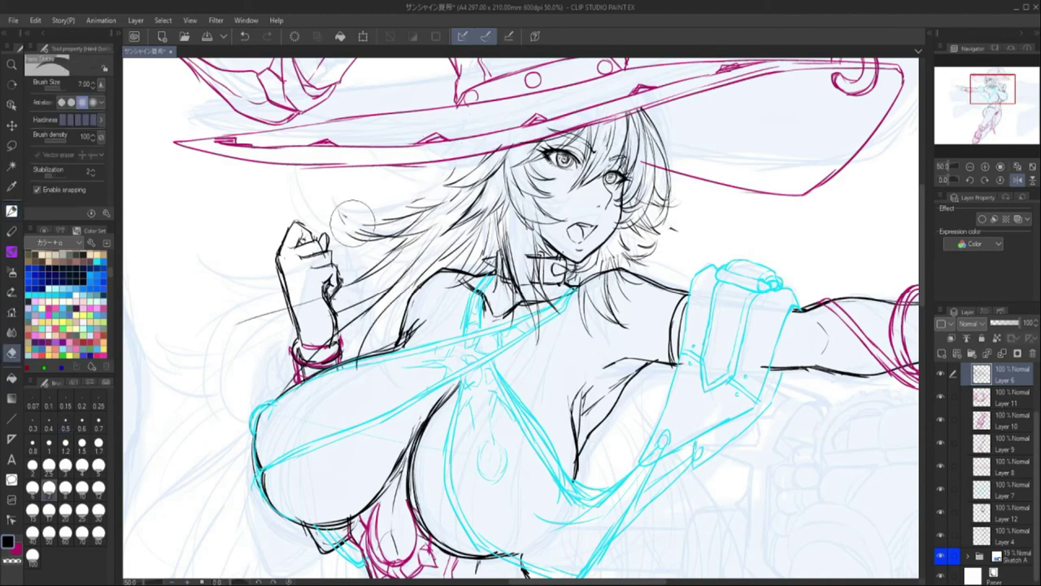
{"action": "left_click_drag", "start_coordinate": [352, 216], "coordinate": [439, 175]}
{"action": "key", "text": "p"}
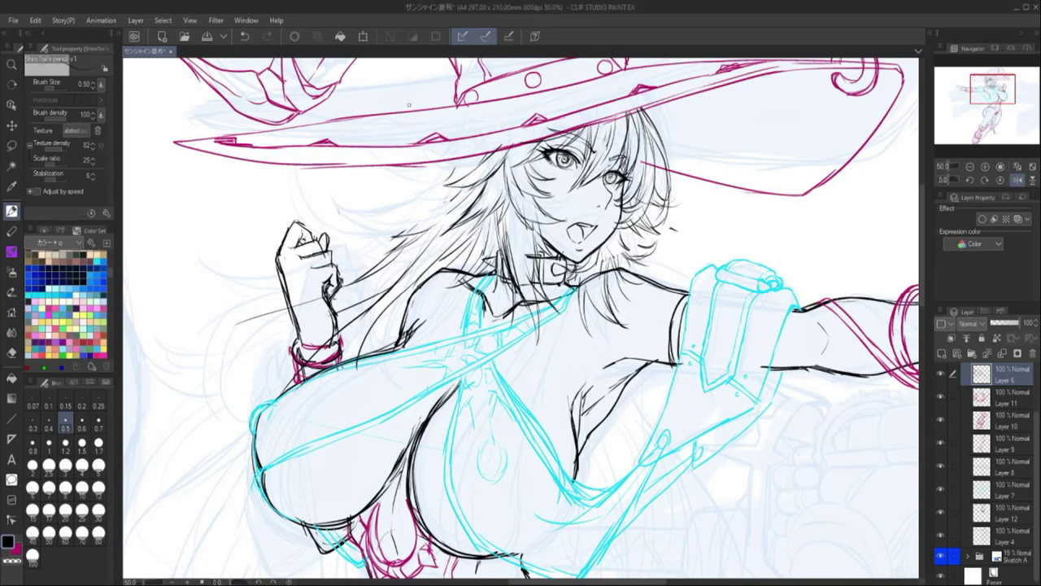
{"action": "left_click_drag", "start_coordinate": [449, 195], "coordinate": [384, 225]}
{"action": "left_click_drag", "start_coordinate": [417, 208], "coordinate": [322, 245]}
{"action": "mouse_move", "coordinate": [456, 208]}
{"action": "left_mouse_down"}
{"action": "mouse_move", "coordinate": [385, 241]}
{"action": "mouse_move", "coordinate": [422, 247]}
{"action": "left_mouse_up"}
Draw long hair strands sweeping behind the raised wrist and down past the side of the chest.
{"action": "left_click", "coordinate": [1020, 179]}
{"action": "mouse_move", "coordinate": [999, 90]}
{"action": "left_mouse_down"}
{"action": "mouse_move", "coordinate": [986, 104]}
{"action": "mouse_move", "coordinate": [993, 82]}
{"action": "mouse_move", "coordinate": [1001, 99]}
{"action": "left_mouse_up"}
{"action": "left_click", "coordinate": [1020, 179]}
{"action": "left_click_drag", "start_coordinate": [488, 143], "coordinate": [332, 303]}
{"action": "left_click_drag", "start_coordinate": [459, 171], "coordinate": [361, 270]}
{"action": "left_click_drag", "start_coordinate": [382, 232], "coordinate": [292, 482]}
{"action": "left_click_drag", "start_coordinate": [361, 411], "coordinate": [382, 504]}
{"action": "left_click_drag", "start_coordinate": [371, 431], "coordinate": [358, 506]}
{"action": "left_click_drag", "start_coordinate": [357, 262], "coordinate": [327, 478]}
{"action": "left_click_drag", "start_coordinate": [398, 226], "coordinate": [337, 315]}
Draw the outer hair curves arching from behind the fist down along the outside of the hair mass.
{"action": "mouse_move", "coordinate": [480, 96]}
{"action": "left_mouse_down"}
{"action": "mouse_move", "coordinate": [389, 128]}
{"action": "mouse_move", "coordinate": [288, 238]}
{"action": "left_mouse_up"}
{"action": "left_click_drag", "start_coordinate": [330, 177], "coordinate": [305, 302]}
{"action": "left_click_drag", "start_coordinate": [343, 220], "coordinate": [290, 325]}
{"action": "left_click_drag", "start_coordinate": [377, 292], "coordinate": [309, 324]}
{"action": "left_click_drag", "start_coordinate": [327, 189], "coordinate": [308, 309]}
{"action": "left_click_drag", "start_coordinate": [415, 137], "coordinate": [310, 216]}
{"action": "left_click_drag", "start_coordinate": [486, 104], "coordinate": [381, 153]}
{"action": "left_click_drag", "start_coordinate": [541, 96], "coordinate": [380, 153]}
Clean up the outer hair curve behind the raised arm and redraw it with additional inner strands.
{"action": "key", "text": "e"}
{"action": "left_click_drag", "start_coordinate": [327, 183], "coordinate": [283, 244]}
{"action": "key", "text": "p"}
{"action": "mouse_move", "coordinate": [322, 211]}
{"action": "left_mouse_down"}
{"action": "mouse_move", "coordinate": [283, 254]}
{"action": "mouse_move", "coordinate": [291, 294]}
{"action": "left_mouse_up"}
{"action": "left_click_drag", "start_coordinate": [289, 263], "coordinate": [308, 323]}
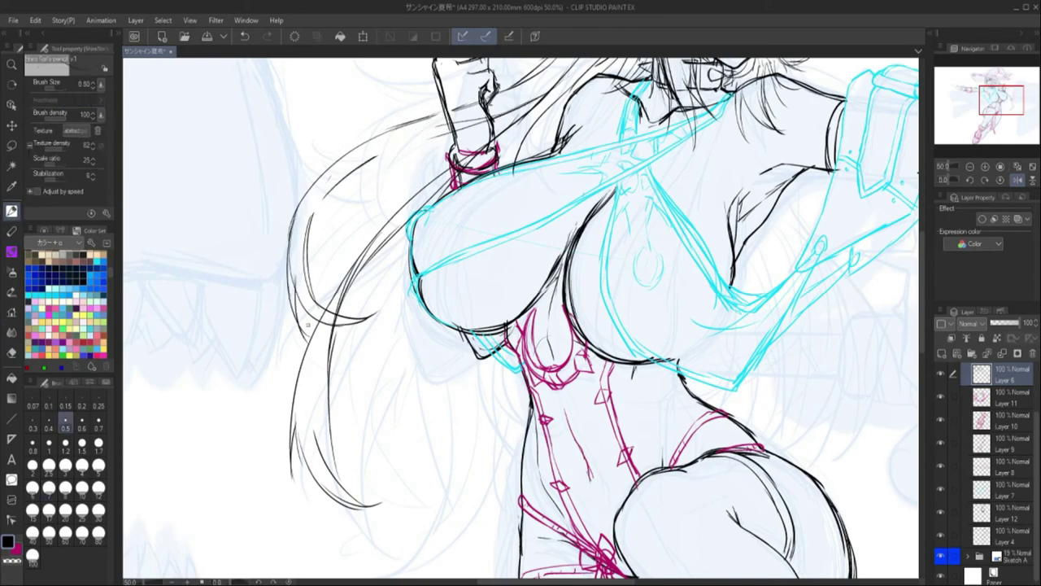
{"action": "left_click_drag", "start_coordinate": [364, 291], "coordinate": [296, 329]}
{"action": "left_click_drag", "start_coordinate": [367, 143], "coordinate": [303, 230]}
{"action": "mouse_move", "coordinate": [569, 83]}
{"action": "left_mouse_down"}
{"action": "mouse_move", "coordinate": [321, 205]}
{"action": "mouse_move", "coordinate": [482, 117]}
{"action": "left_mouse_up"}
{"action": "mouse_move", "coordinate": [495, 94]}
{"action": "left_mouse_down"}
{"action": "mouse_move", "coordinate": [392, 138]}
{"action": "mouse_move", "coordinate": [364, 207]}
{"action": "left_mouse_up"}
{"action": "left_click_drag", "start_coordinate": [412, 140], "coordinate": [350, 257]}
{"action": "left_click_drag", "start_coordinate": [521, 326], "coordinate": [443, 333]}
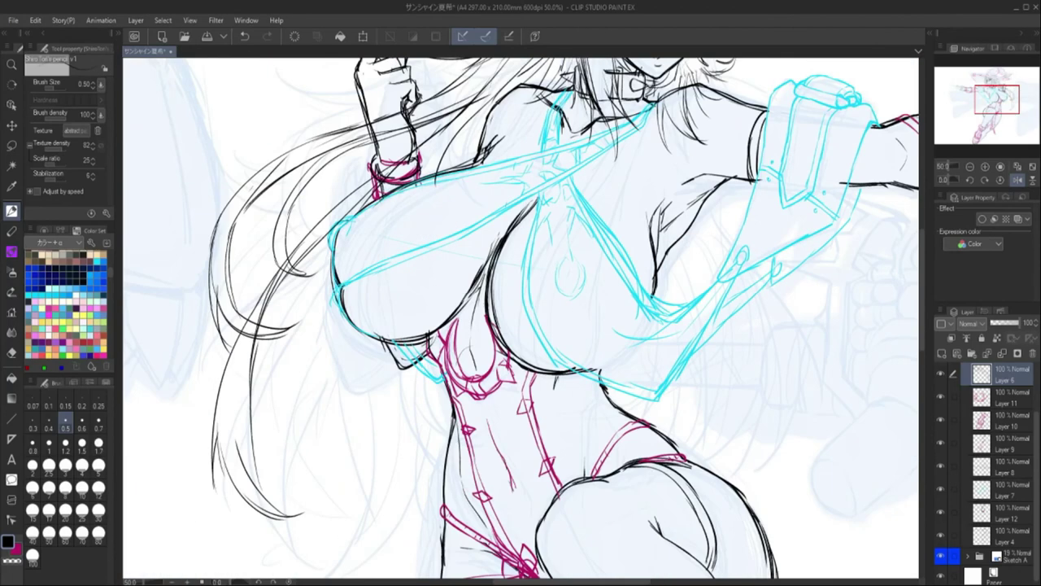
Extend the hair behind the raised arm with long tapering strands hanging below the chest to hip height.
{"action": "left_click_drag", "start_coordinate": [330, 233], "coordinate": [275, 353]}
{"action": "mouse_move", "coordinate": [329, 303]}
{"action": "left_mouse_down"}
{"action": "mouse_move", "coordinate": [262, 444]}
{"action": "mouse_move", "coordinate": [337, 525]}
{"action": "left_mouse_up"}
{"action": "left_click_drag", "start_coordinate": [348, 335], "coordinate": [354, 575]}
{"action": "left_click_drag", "start_coordinate": [325, 473], "coordinate": [412, 540]}
{"action": "left_click_drag", "start_coordinate": [348, 498], "coordinate": [353, 578]}
{"action": "mouse_move", "coordinate": [317, 324]}
{"action": "left_mouse_down"}
{"action": "mouse_move", "coordinate": [333, 481]}
{"action": "mouse_move", "coordinate": [301, 537]}
{"action": "left_mouse_up"}
{"action": "left_click_drag", "start_coordinate": [341, 377], "coordinate": [314, 519]}
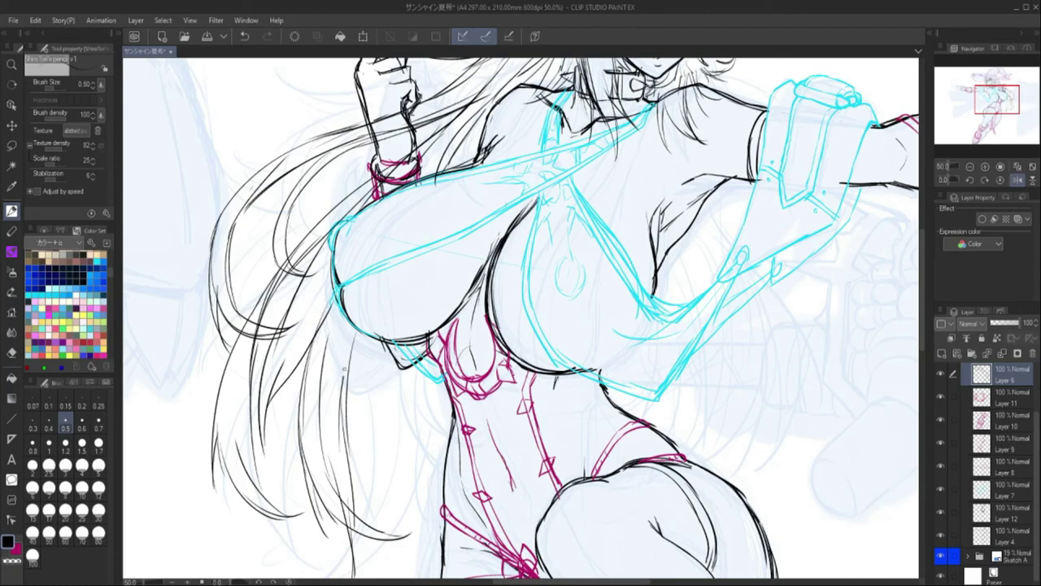
{"action": "left_click_drag", "start_coordinate": [355, 330], "coordinate": [340, 439]}
Fill out the lower tips of the hair beside the waist and hip with more curved strands.
{"action": "scroll", "coordinate": [520, 326], "scroll_direction": "down", "scroll_amount": 3}
{"action": "key", "text": "h"}
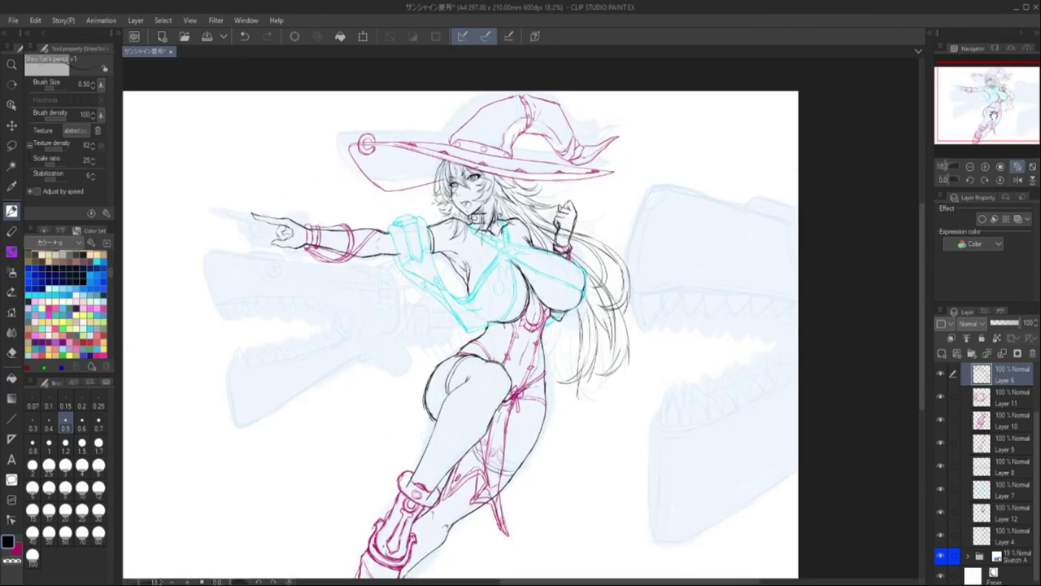
{"action": "scroll", "coordinate": [606, 351], "scroll_direction": "up", "scroll_amount": 3}
{"action": "left_click_drag", "start_coordinate": [608, 319], "coordinate": [587, 375]}
{"action": "mouse_move", "coordinate": [610, 366]}
{"action": "left_mouse_down"}
{"action": "mouse_move", "coordinate": [543, 428]}
{"action": "mouse_move", "coordinate": [572, 490]}
{"action": "left_mouse_up"}
{"action": "left_click_drag", "start_coordinate": [630, 349], "coordinate": [593, 419]}
{"action": "left_click_drag", "start_coordinate": [630, 307], "coordinate": [620, 355]}
{"action": "left_click_drag", "start_coordinate": [604, 317], "coordinate": [561, 382]}
{"action": "left_click_drag", "start_coordinate": [576, 330], "coordinate": [567, 386]}
{"action": "left_click_drag", "start_coordinate": [597, 338], "coordinate": [582, 361]}
Draw the long hair mass hanging beneath the outstretched arm down to the raised thigh.
{"action": "left_click_drag", "start_coordinate": [388, 225], "coordinate": [320, 288]}
{"action": "left_click_drag", "start_coordinate": [361, 275], "coordinate": [299, 291]}
{"action": "left_click_drag", "start_coordinate": [386, 236], "coordinate": [319, 327]}
{"action": "left_click_drag", "start_coordinate": [362, 274], "coordinate": [315, 393]}
{"action": "left_click_drag", "start_coordinate": [362, 301], "coordinate": [325, 404]}
{"action": "left_click_drag", "start_coordinate": [342, 324], "coordinate": [333, 420]}
{"action": "mouse_move", "coordinate": [392, 226]}
{"action": "left_mouse_down"}
{"action": "mouse_move", "coordinate": [341, 323]}
{"action": "mouse_move", "coordinate": [358, 353]}
{"action": "left_mouse_up"}
{"action": "left_click_drag", "start_coordinate": [398, 278], "coordinate": [364, 384]}
{"action": "left_click_drag", "start_coordinate": [397, 261], "coordinate": [382, 343]}
{"action": "left_click_drag", "start_coordinate": [387, 340], "coordinate": [442, 369]}
{"action": "left_click_drag", "start_coordinate": [402, 233], "coordinate": [396, 264]}
Thicken the hair beneath the outstretched arm with extra strands and outer curves, and lengthen a strand beside the hip.
{"action": "left_click_drag", "start_coordinate": [380, 199], "coordinate": [369, 217]}
{"action": "mouse_move", "coordinate": [388, 200]}
{"action": "left_mouse_down"}
{"action": "mouse_move", "coordinate": [340, 228]}
{"action": "mouse_move", "coordinate": [341, 241]}
{"action": "left_mouse_up"}
{"action": "key", "text": "e"}
{"action": "key", "text": "p"}
{"action": "left_click_drag", "start_coordinate": [393, 175], "coordinate": [352, 228]}
{"action": "mouse_move", "coordinate": [374, 223]}
{"action": "left_mouse_down"}
{"action": "mouse_move", "coordinate": [333, 232]}
{"action": "mouse_move", "coordinate": [328, 301]}
{"action": "left_mouse_up"}
{"action": "left_click_drag", "start_coordinate": [350, 296], "coordinate": [335, 348]}
{"action": "left_click_drag", "start_coordinate": [397, 296], "coordinate": [385, 378]}
{"action": "left_click_drag", "start_coordinate": [417, 257], "coordinate": [390, 395]}
{"action": "left_click_drag", "start_coordinate": [428, 303], "coordinate": [397, 396]}
{"action": "left_click_drag", "start_coordinate": [587, 388], "coordinate": [602, 501]}
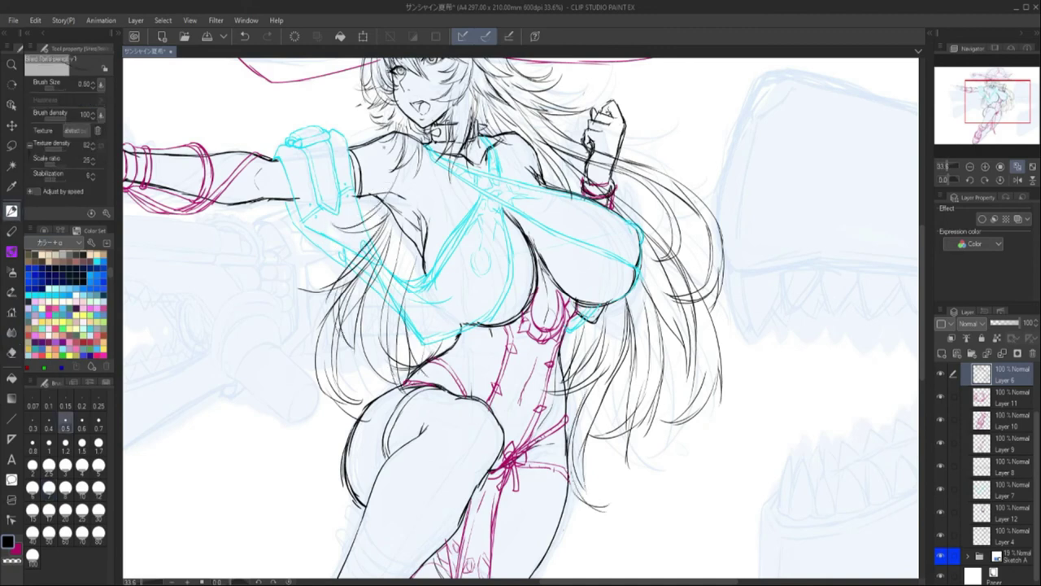
{"action": "left_click_drag", "start_coordinate": [348, 273], "coordinate": [299, 410]}
{"action": "left_click_drag", "start_coordinate": [345, 353], "coordinate": [314, 463]}
Erase the hair lock over the shoulder of the outstretched arm and redraw the flicked tips beside the cheek.
{"action": "key", "text": "e"}
{"action": "left_click_drag", "start_coordinate": [420, 130], "coordinate": [379, 202]}
{"action": "left_click", "coordinate": [1016, 179]}
{"action": "left_click_drag", "start_coordinate": [996, 114], "coordinate": [987, 103]}
{"action": "left_click", "coordinate": [1017, 179]}
{"action": "key", "text": "p"}
{"action": "left_click_drag", "start_coordinate": [433, 185], "coordinate": [376, 236]}
{"action": "left_click_drag", "start_coordinate": [415, 200], "coordinate": [384, 233]}
Redraw the hair lock falling over the shoulder of the outstretched arm with longer strands.
{"action": "mouse_move", "coordinate": [427, 217]}
{"action": "left_mouse_down"}
{"action": "mouse_move", "coordinate": [388, 257]}
{"action": "mouse_move", "coordinate": [423, 336]}
{"action": "left_mouse_up"}
{"action": "left_click_drag", "start_coordinate": [417, 313], "coordinate": [407, 358]}
{"action": "mouse_move", "coordinate": [433, 263]}
{"action": "left_mouse_down"}
{"action": "mouse_move", "coordinate": [420, 345]}
{"action": "mouse_move", "coordinate": [428, 373]}
{"action": "left_mouse_up"}
{"action": "left_click_drag", "start_coordinate": [457, 265], "coordinate": [452, 345]}
{"action": "left_click_drag", "start_coordinate": [457, 291], "coordinate": [440, 401]}
{"action": "left_click_drag", "start_coordinate": [431, 356], "coordinate": [425, 410]}
{"action": "left_click_drag", "start_coordinate": [449, 286], "coordinate": [431, 400]}
{"action": "left_click_drag", "start_coordinate": [457, 275], "coordinate": [444, 306]}
{"action": "left_click_drag", "start_coordinate": [435, 218], "coordinate": [392, 260]}
Add hair strands behind the jaw and across the cheek, undoing the last stroke.
{"action": "mouse_move", "coordinate": [565, 209]}
{"action": "left_mouse_down"}
{"action": "mouse_move", "coordinate": [508, 257]}
{"action": "mouse_move", "coordinate": [504, 280]}
{"action": "left_mouse_up"}
{"action": "left_click_drag", "start_coordinate": [574, 230], "coordinate": [518, 274]}
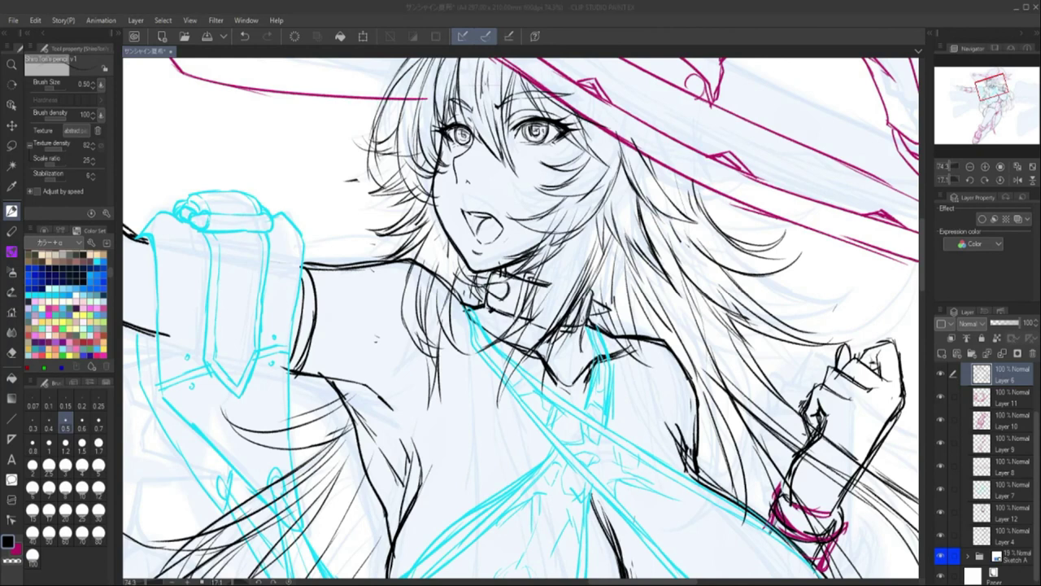
{"action": "left_click_drag", "start_coordinate": [589, 221], "coordinate": [540, 287]}
{"action": "left_click_drag", "start_coordinate": [587, 226], "coordinate": [538, 311]}
{"action": "left_click_drag", "start_coordinate": [568, 166], "coordinate": [511, 201]}
{"action": "left_click_drag", "start_coordinate": [574, 189], "coordinate": [512, 202]}
{"action": "key", "text": "h"}
{"action": "key", "text": "ctrl+z"}
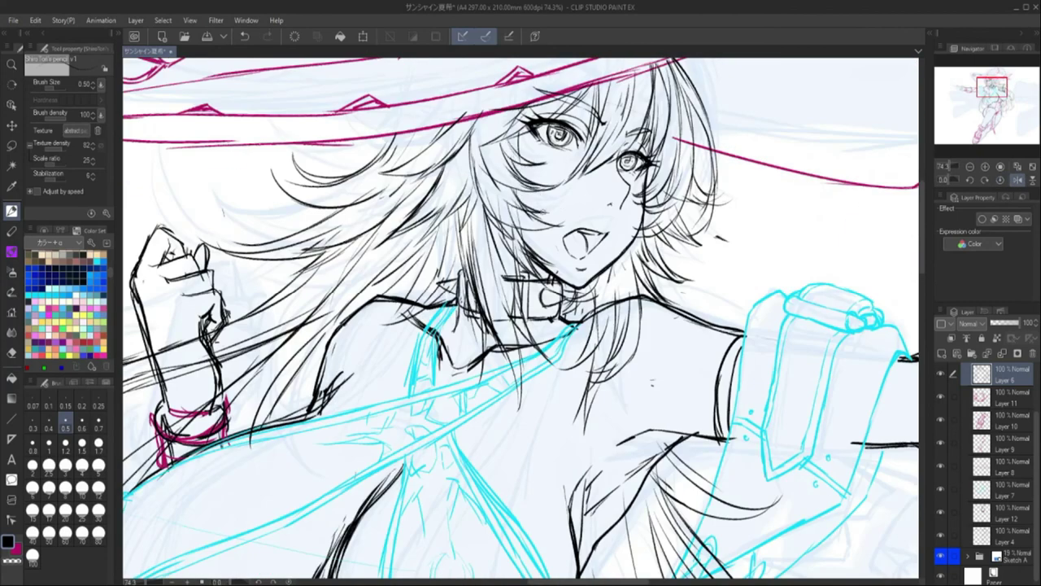
Redraw the long strand falling behind the face and add a short strand at the crown beneath the hat.
{"action": "left_click_drag", "start_coordinate": [478, 114], "coordinate": [464, 236]}
{"action": "key", "text": "ctrl+z"}
{"action": "left_click_drag", "start_coordinate": [478, 115], "coordinate": [468, 236]}
{"action": "left_click_drag", "start_coordinate": [692, 62], "coordinate": [662, 119]}
{"action": "key", "text": "ctrl+0"}
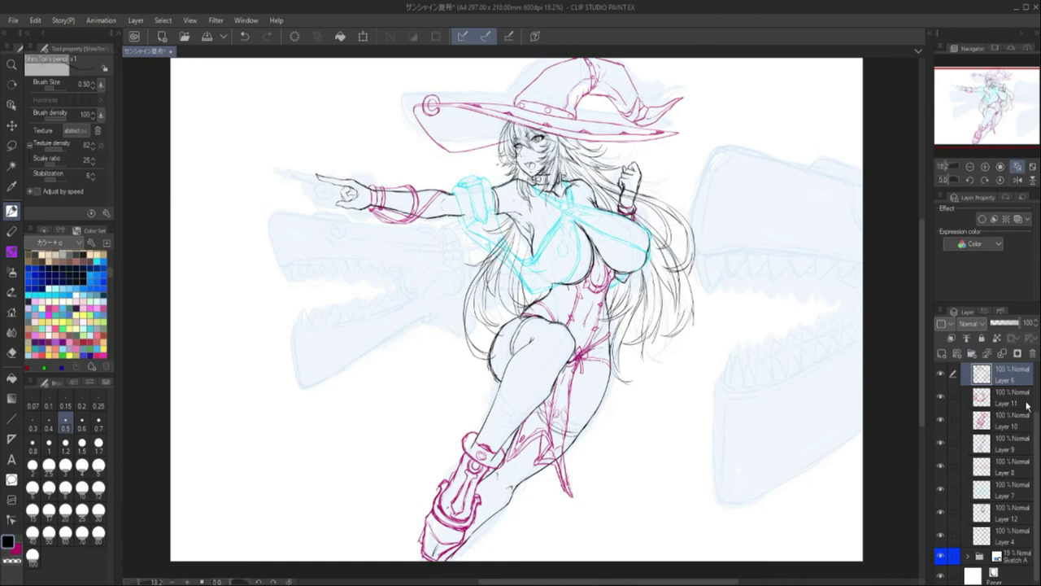
Hide the Sketch A folder, then select and collapse the Sketch B folder.
{"action": "scroll", "coordinate": [1026, 406], "scroll_direction": "up", "scroll_amount": 2}
{"action": "left_click", "coordinate": [1001, 372]}
{"action": "left_click", "coordinate": [941, 382]}
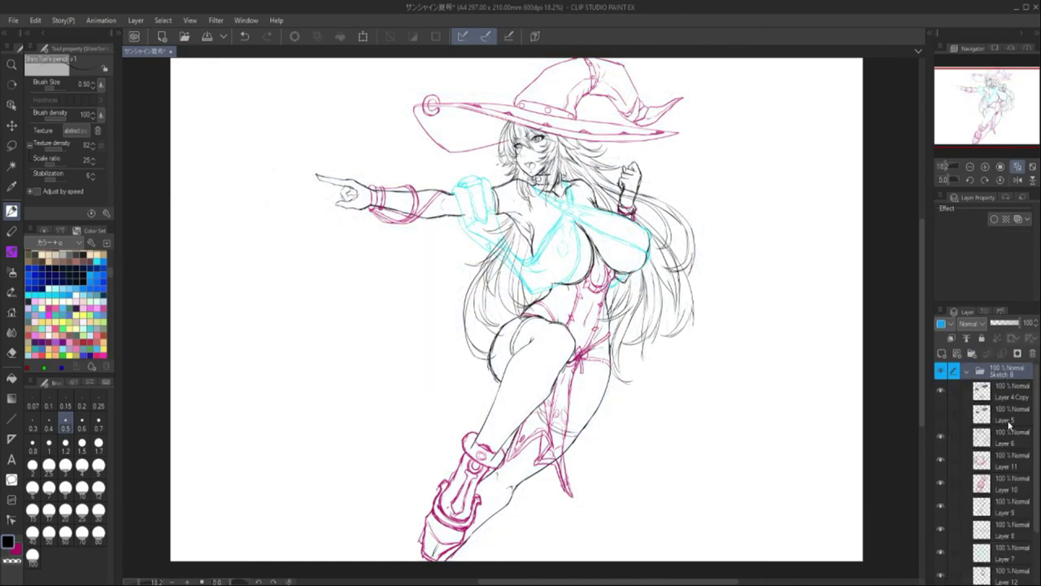
{"action": "left_click", "coordinate": [966, 370]}
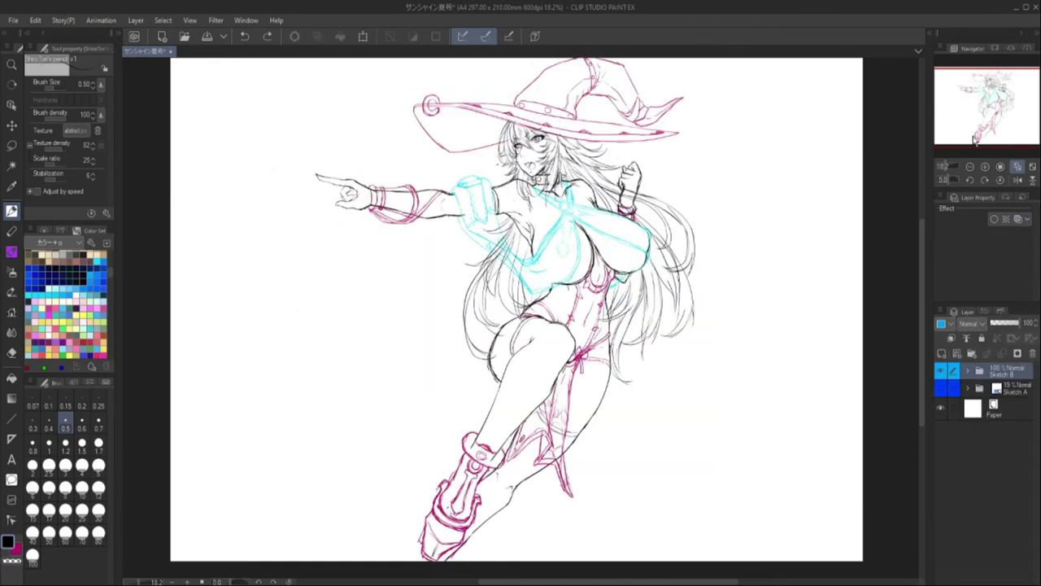
Duplicate the Sketch B folder, merge the copy into a single layer and darken its lines with black.
{"action": "key", "text": "ctrl+c"}
{"action": "key", "text": "ctrl+v"}
{"action": "key", "text": "shift+alt+e"}
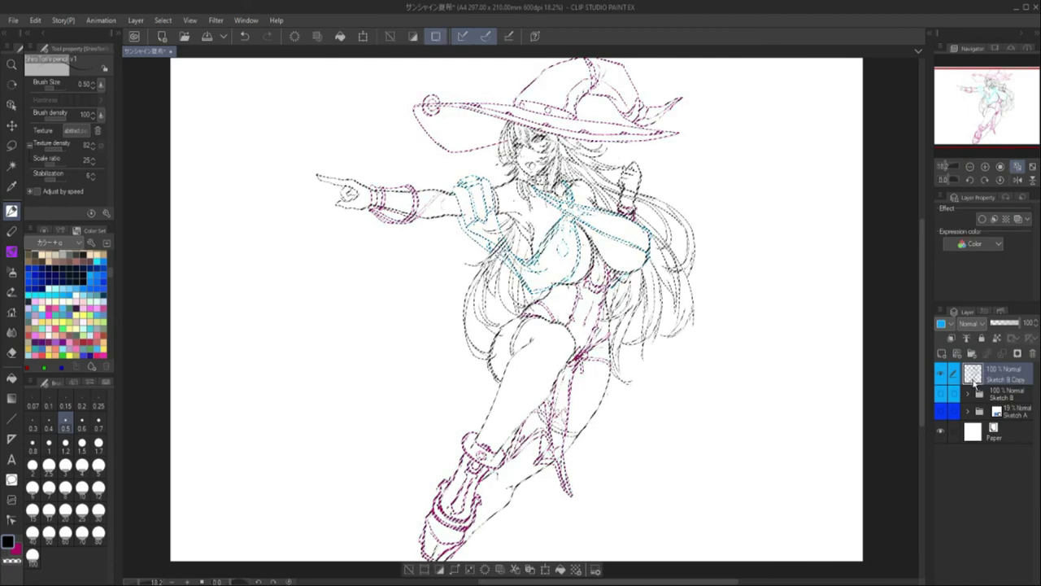
{"action": "left_click", "coordinate": [941, 397]}
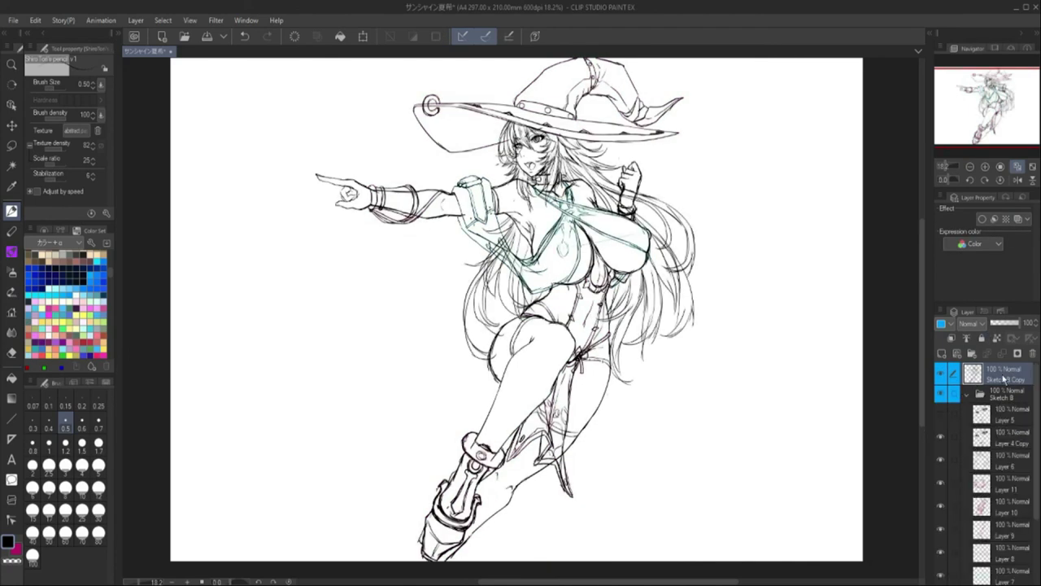
Group the merged copy and its source layers inside Sketch B and fade that folder to 41% opacity in blue.
{"action": "left_click", "coordinate": [976, 372]}
{"action": "left_click", "coordinate": [976, 374]}
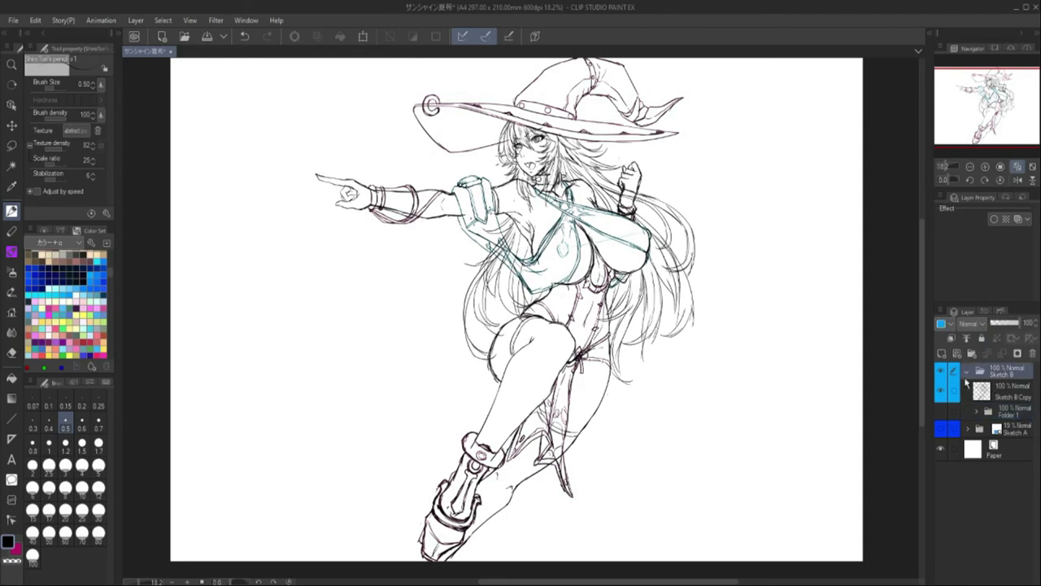
{"action": "key", "text": "Delete"}
Create four folders above Sketch B and name them BG, Color, Lineart and Misc from lowest to highest.
{"action": "left_click", "coordinate": [972, 353]}
{"action": "left_click", "coordinate": [974, 353]}
{"action": "left_click", "coordinate": [974, 353]}
{"action": "left_click", "coordinate": [973, 353]}
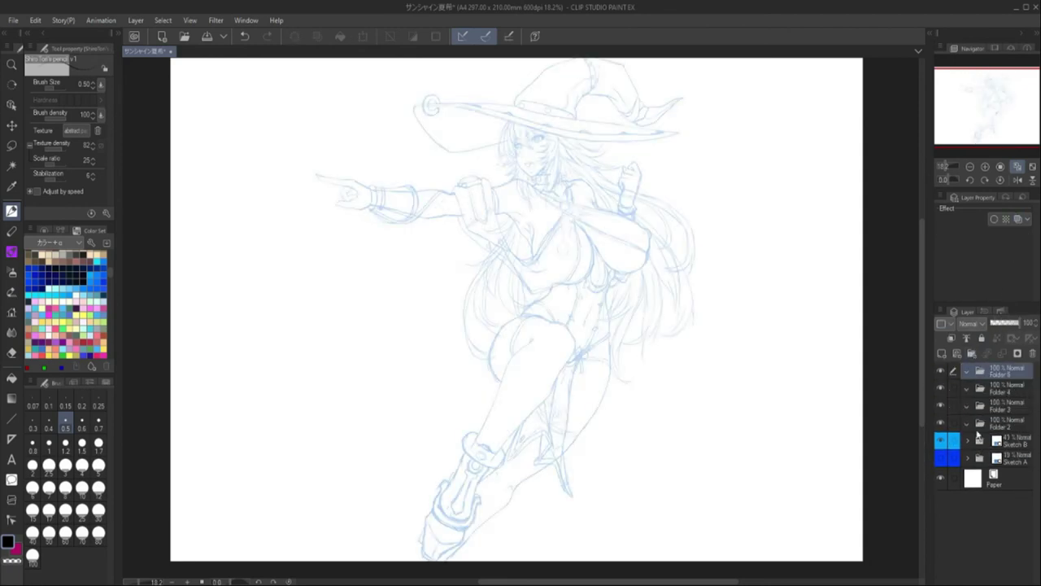
{"action": "left_click", "coordinate": [997, 424]}
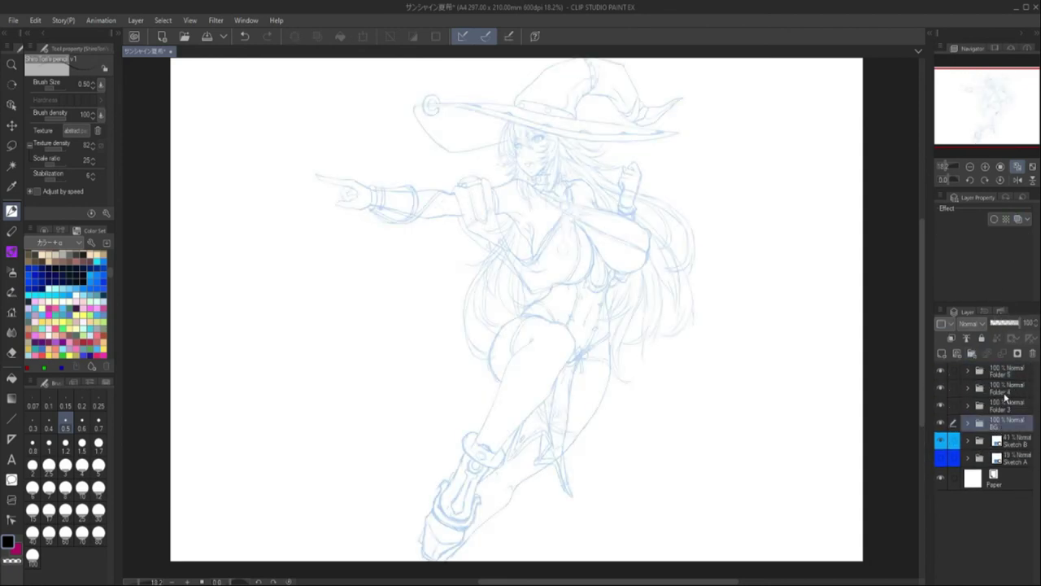
{"action": "left_click", "coordinate": [1004, 393]}
{"action": "left_click", "coordinate": [1007, 377]}
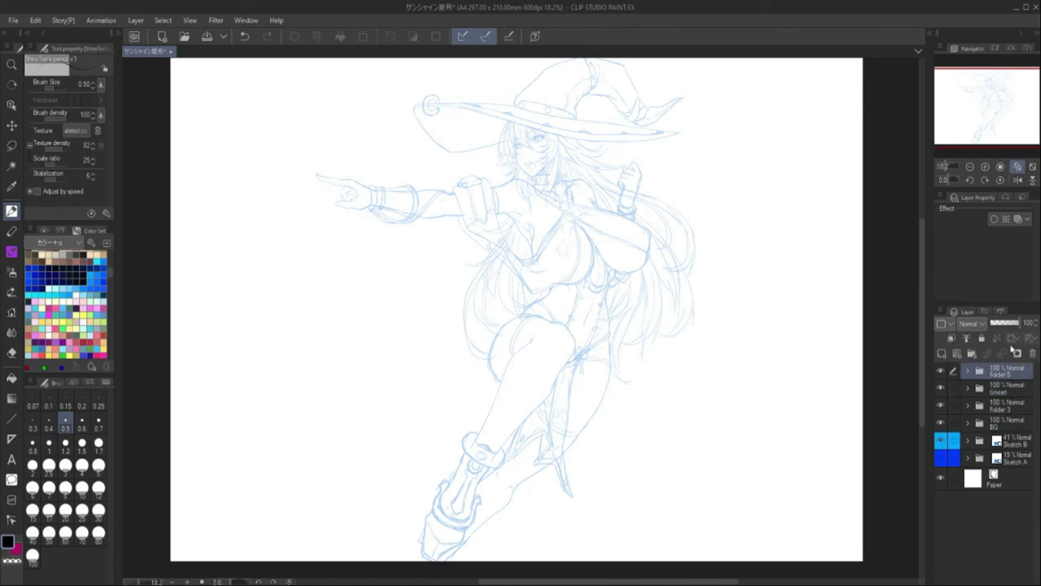
{"action": "left_click", "coordinate": [999, 409]}
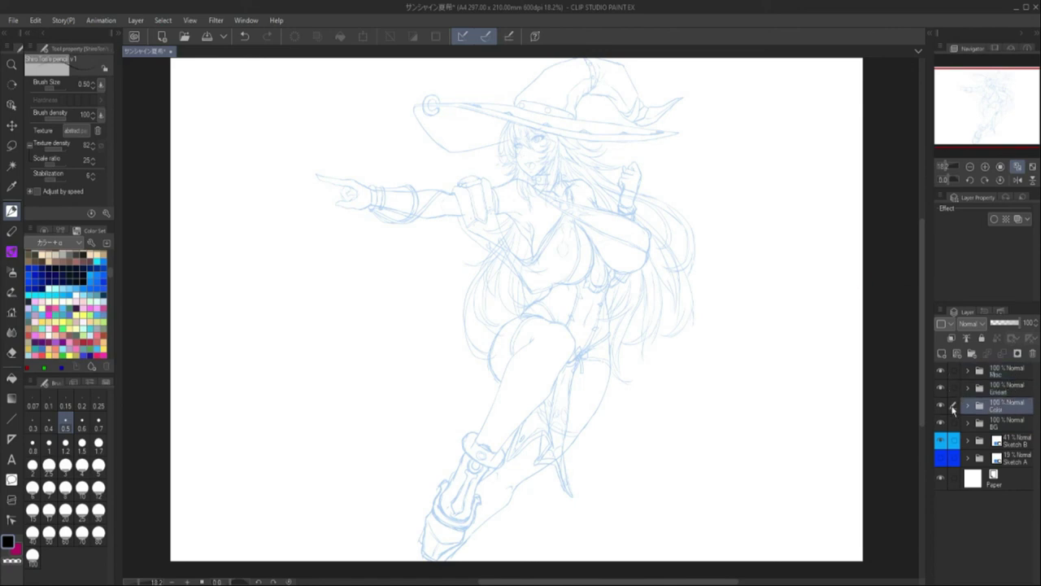